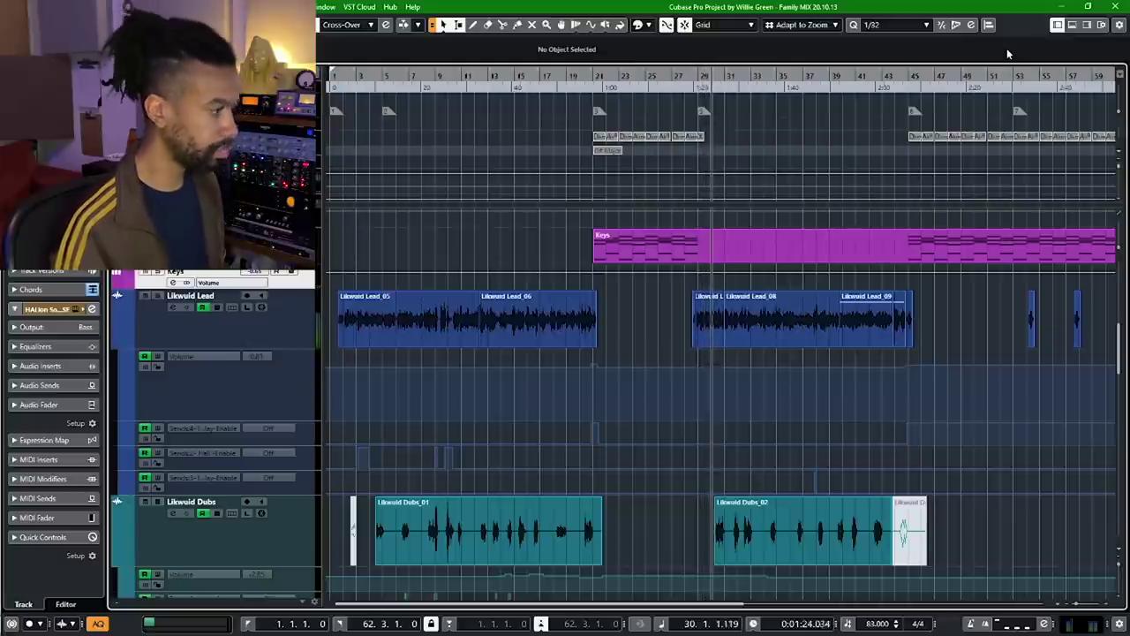
- Move the playhead to the marker at bar 5 and play the lead vocal section from there
{"action": "key", "text": "space"}
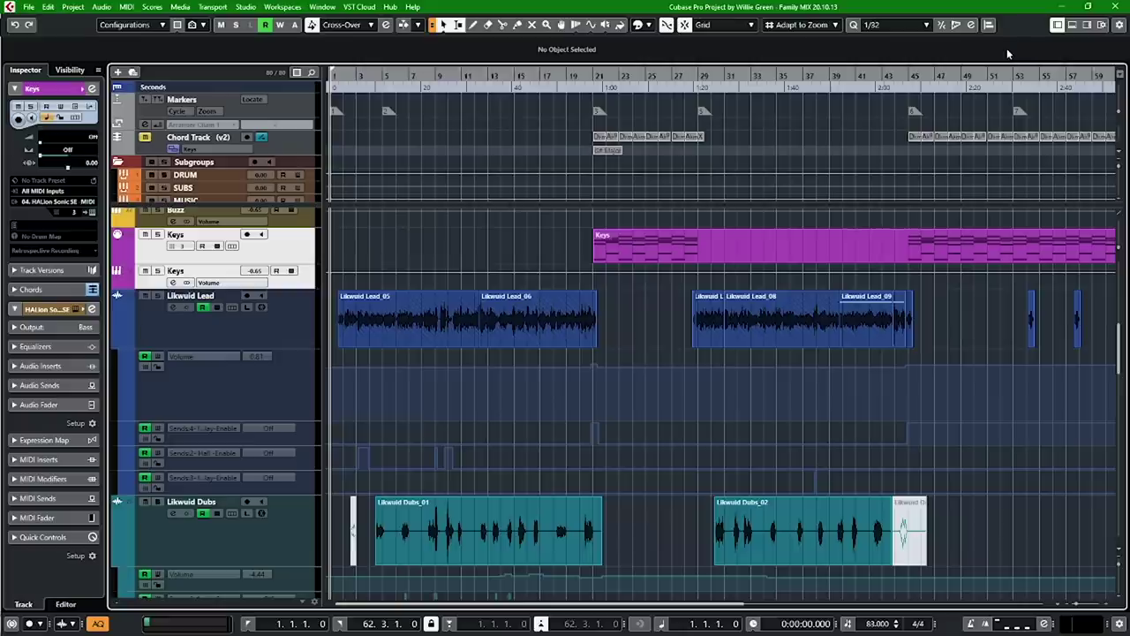
{"action": "key", "text": "shift+n"}
{"action": "key", "text": "h"}
{"action": "key", "text": "h"}
{"action": "key", "text": "h"}
{"action": "key", "text": "h"}
{"action": "key", "text": "h"}
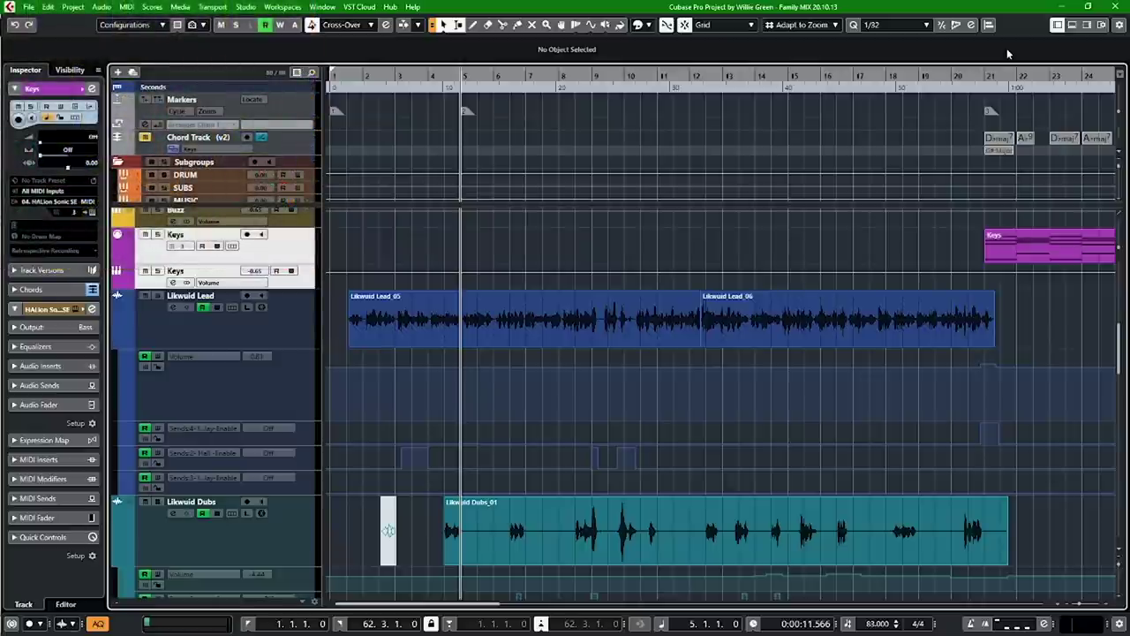
{"action": "key", "text": "space"}
{"action": "key", "text": "h"}
{"action": "key", "text": "h"}
{"action": "key", "text": "h"}
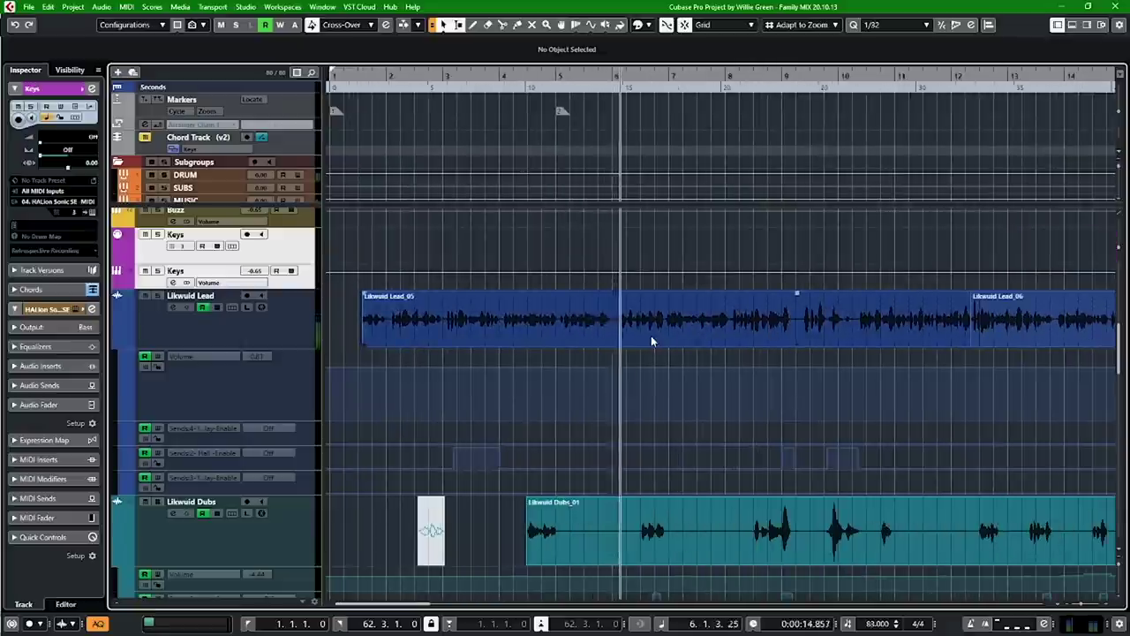
{"action": "key", "text": "space"}
- Open the Likwuid Lead track's channel settings and show the detailed editor of its compressor module
{"action": "left_click", "coordinate": [298, 334]}
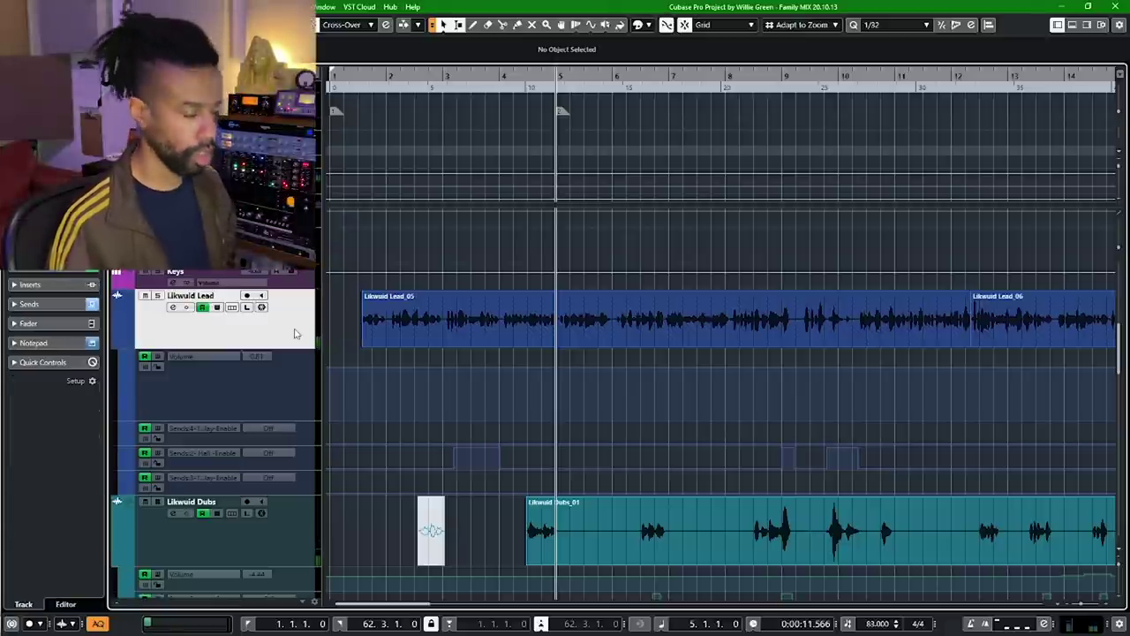
{"action": "key", "text": "e"}
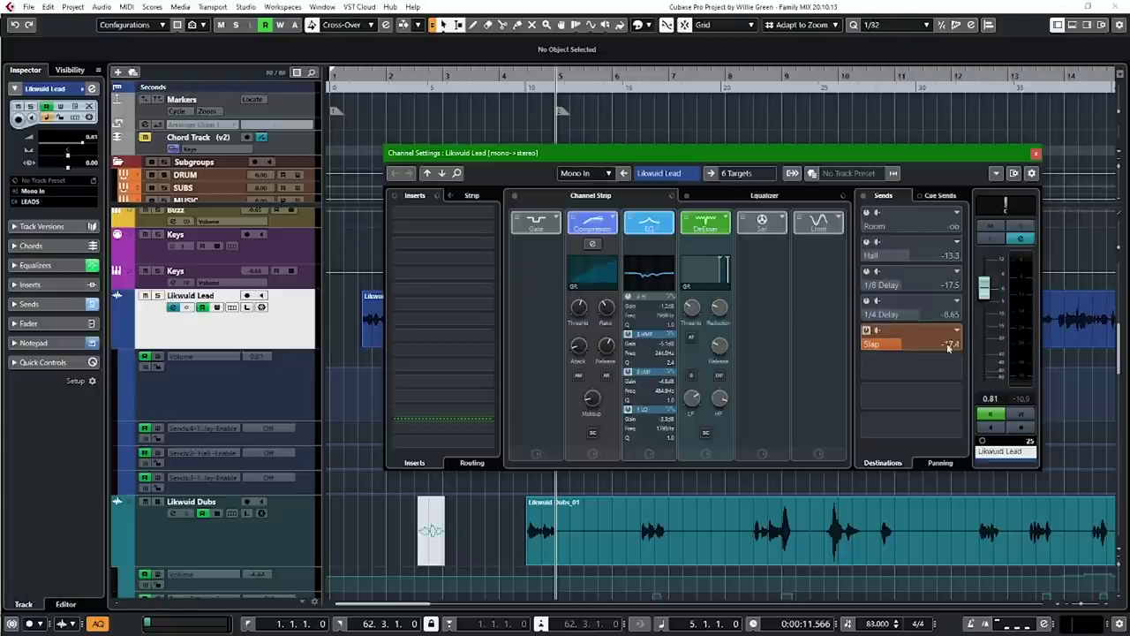
{"action": "left_click", "coordinate": [593, 246]}
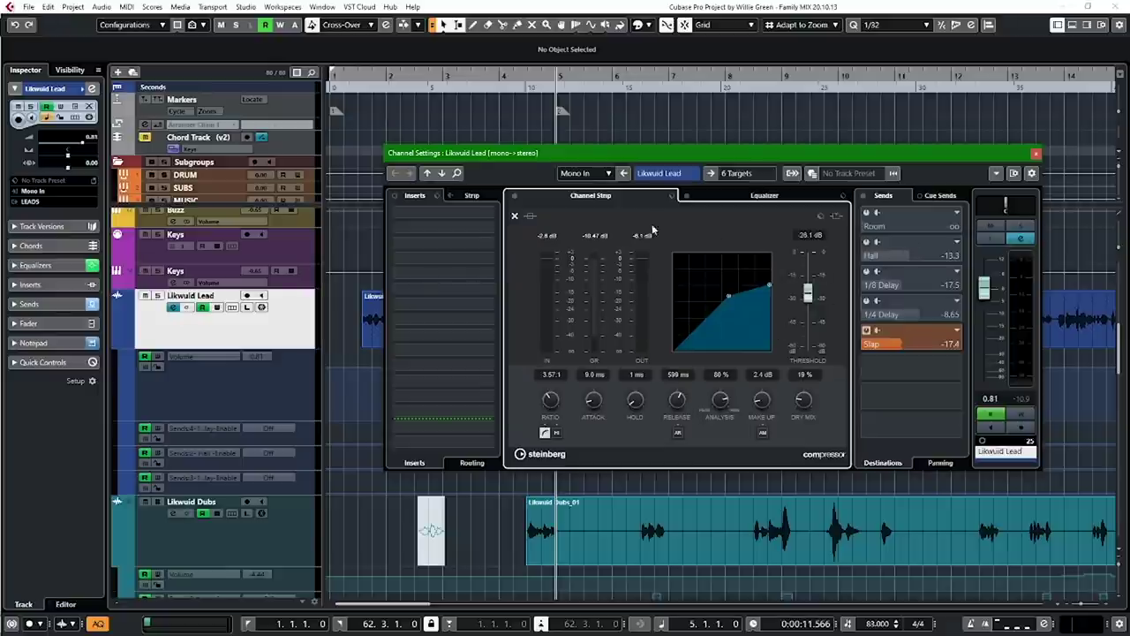
- Solo Likwuid Lead during playback and compare its sound with the compressor bypassed and active
{"action": "key", "text": "space"}
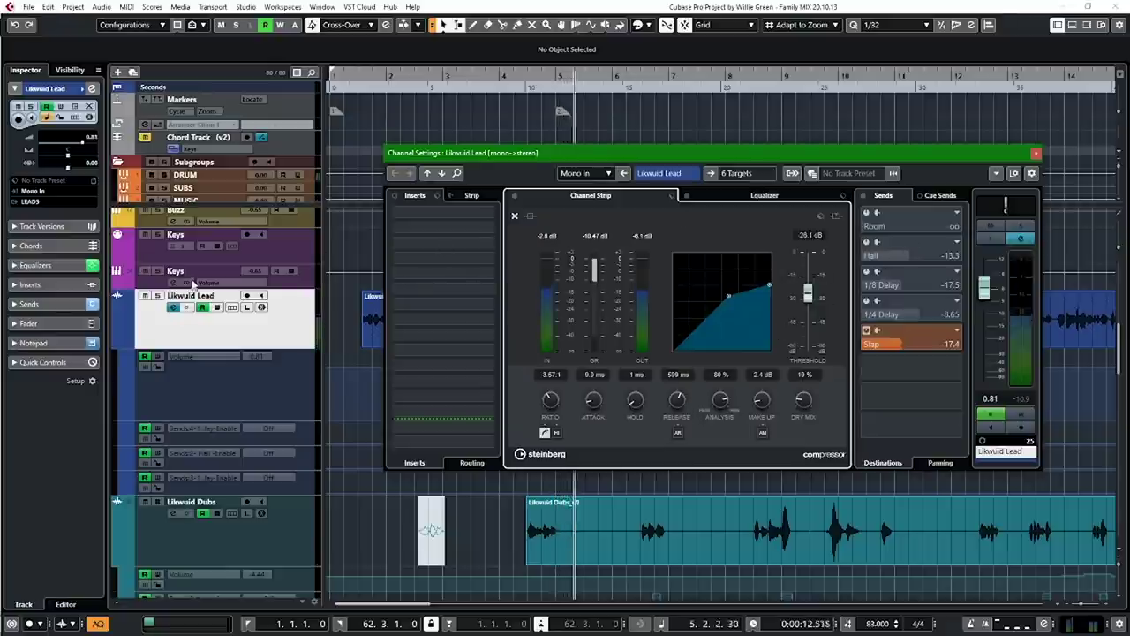
{"action": "key", "text": "s"}
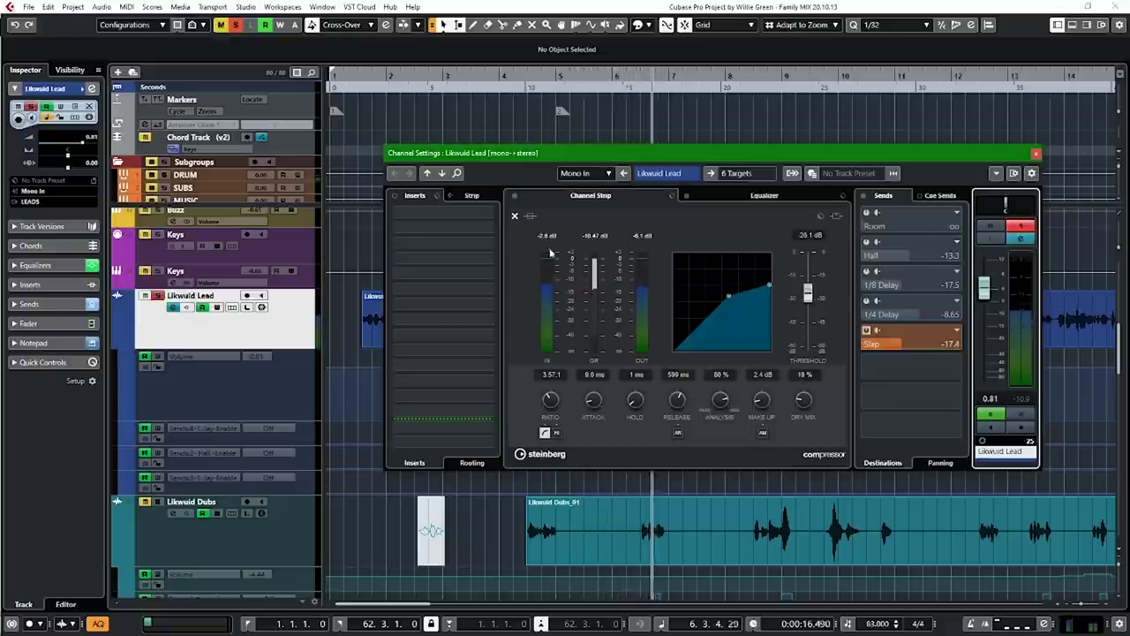
{"action": "left_click", "coordinate": [531, 217]}
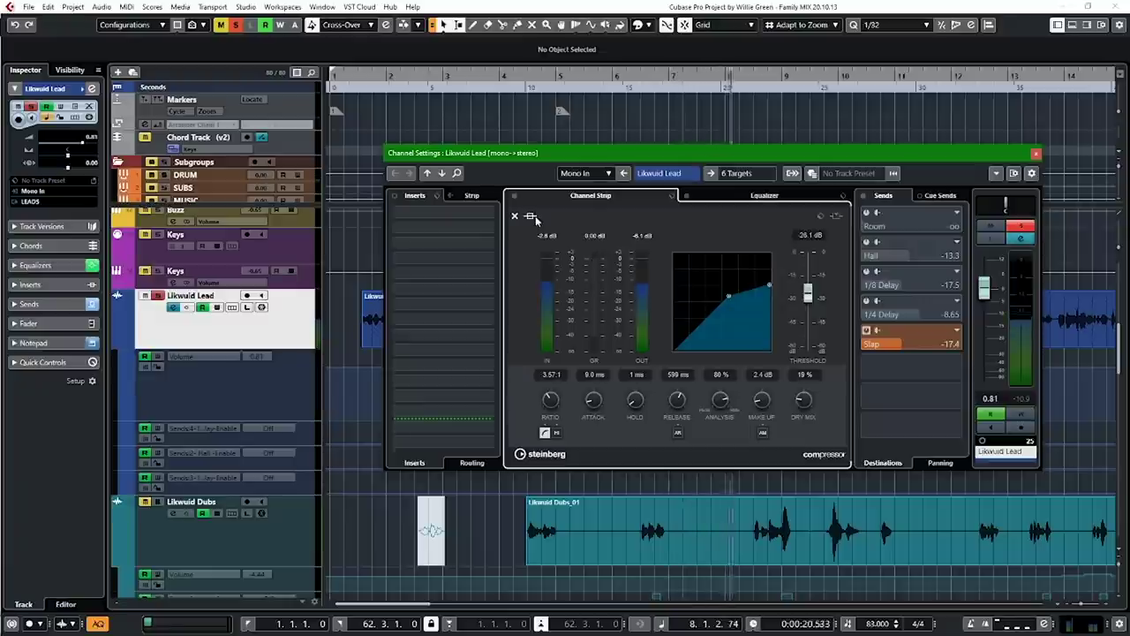
{"action": "left_click", "coordinate": [531, 217]}
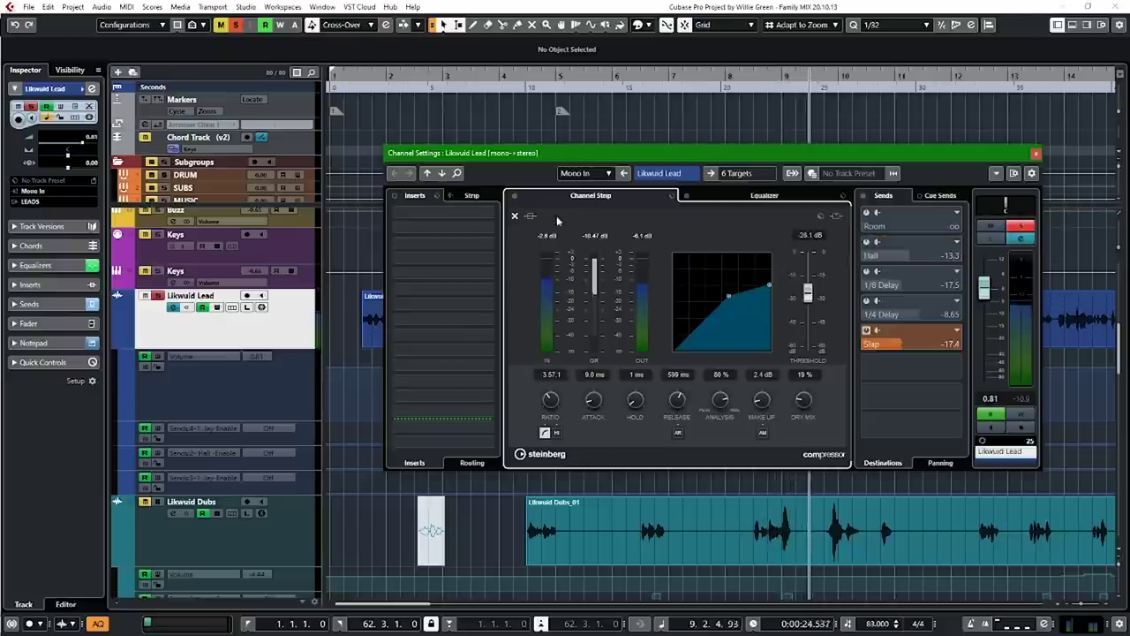
{"action": "key", "text": "space"}
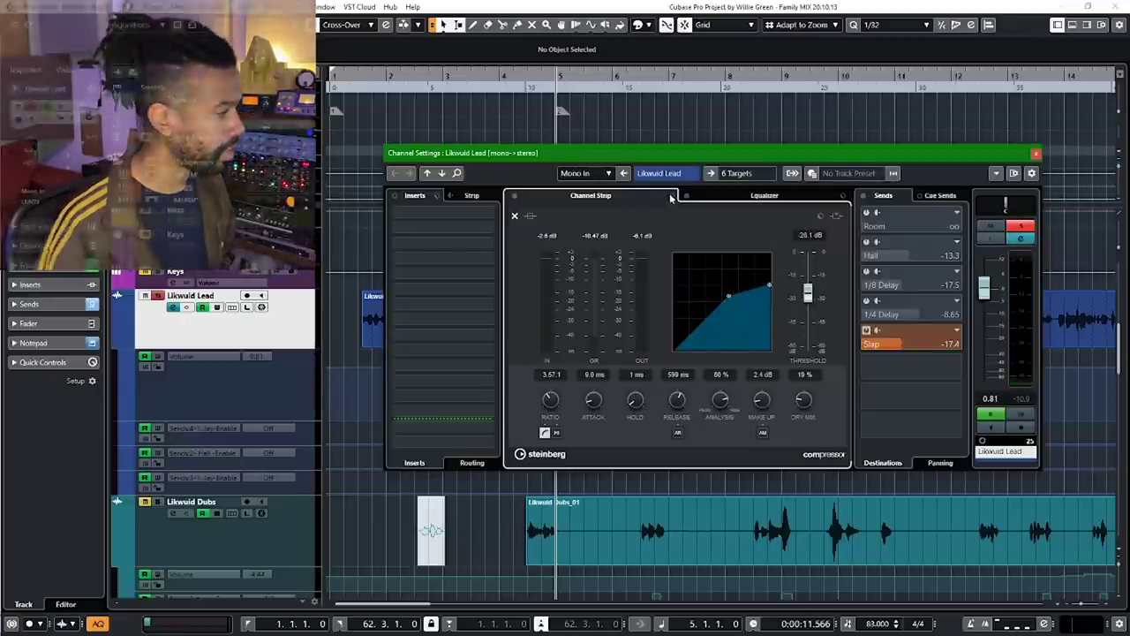
- Close the compressor editor and inspect the Likwuid Lead equalizer curve before returning to the channel strip overview
{"action": "left_click", "coordinate": [517, 219]}
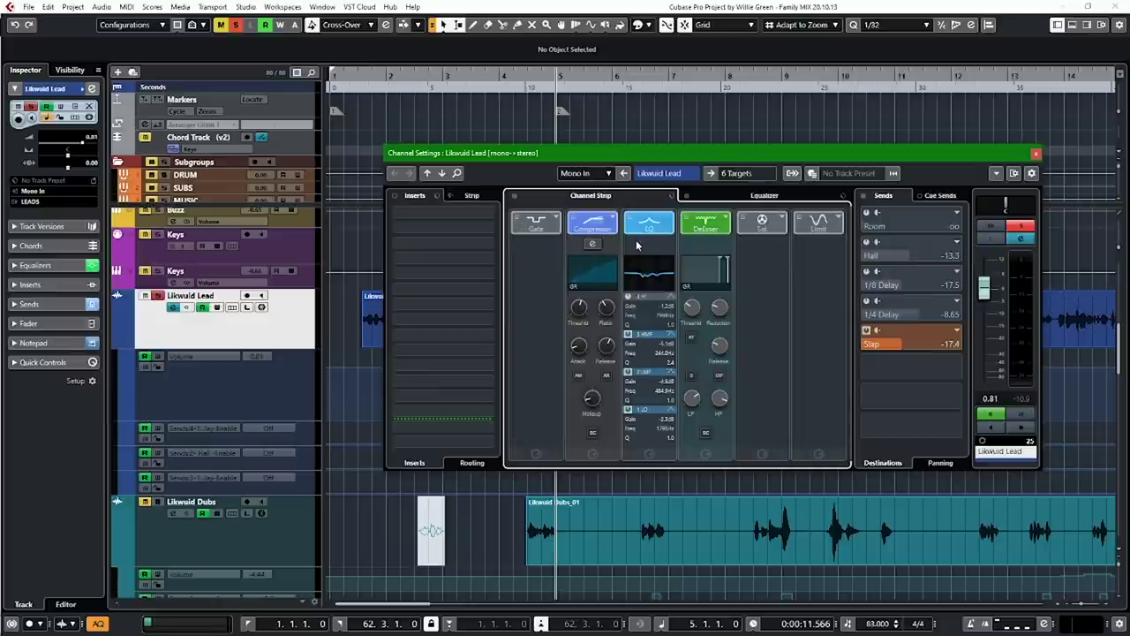
{"action": "left_click", "coordinate": [769, 197]}
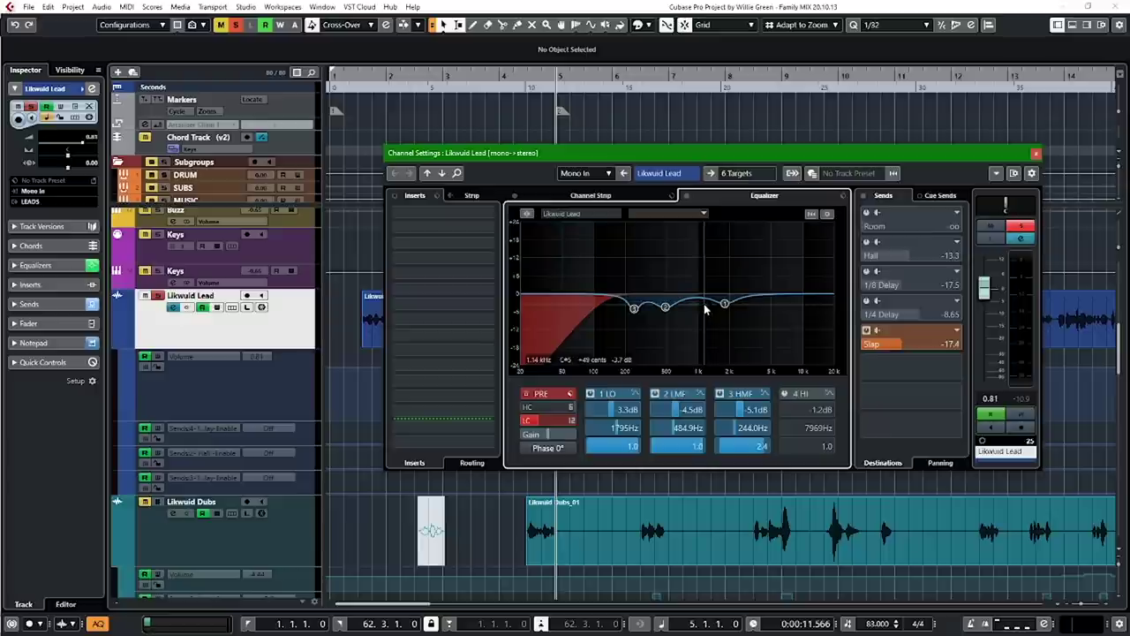
{"action": "left_click", "coordinate": [611, 202]}
- Compare the lead vocal with the EQ module before and after the compressor, leaving the EQ after it
{"action": "left_click_drag", "start_coordinate": [653, 221], "coordinate": [593, 223]}
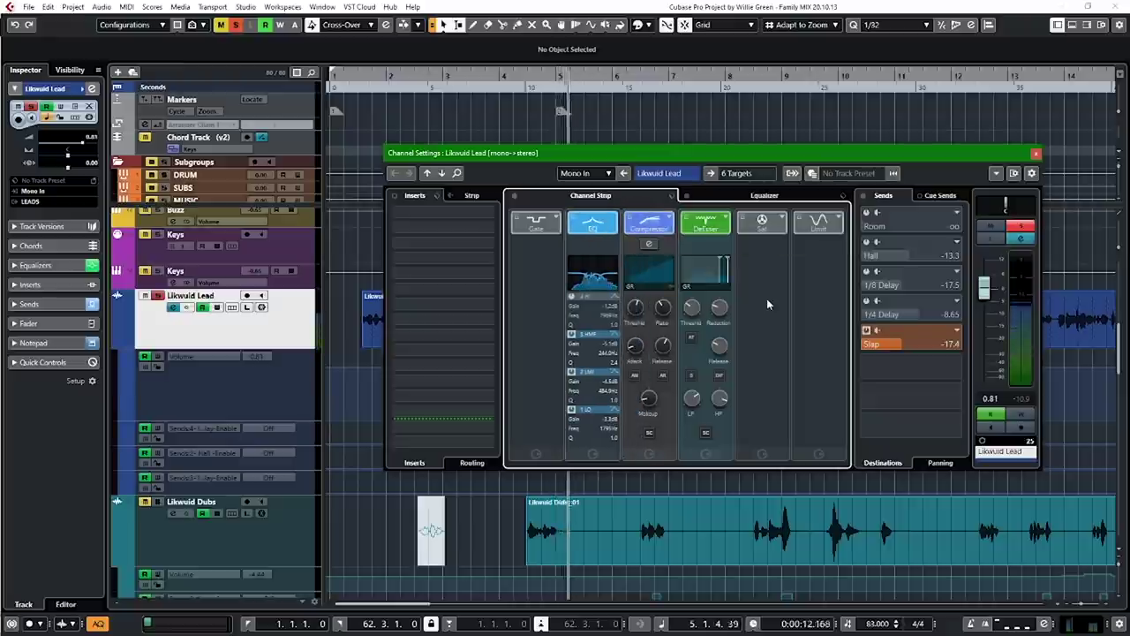
{"action": "left_click_drag", "start_coordinate": [595, 223], "coordinate": [652, 224]}
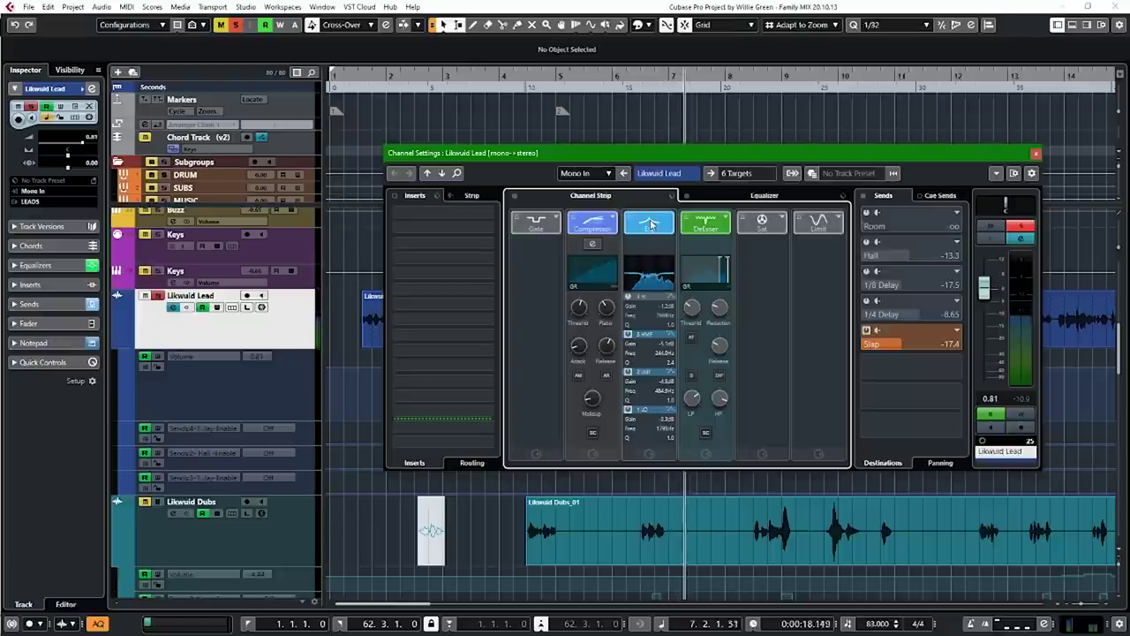
{"action": "left_click_drag", "start_coordinate": [651, 225], "coordinate": [598, 228]}
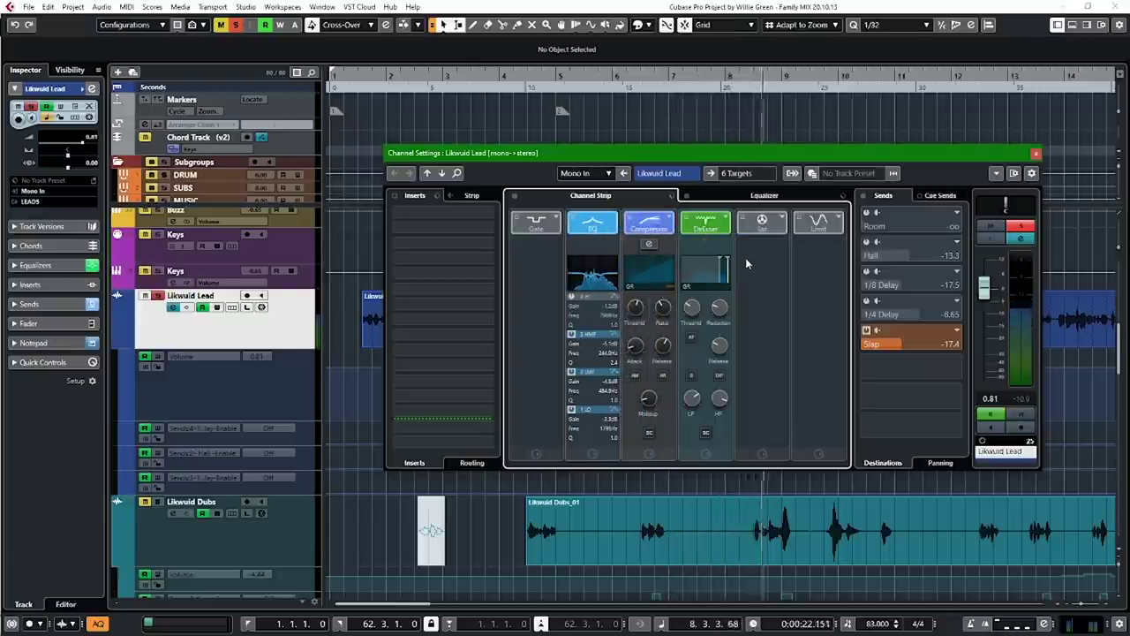
{"action": "key", "text": "space"}
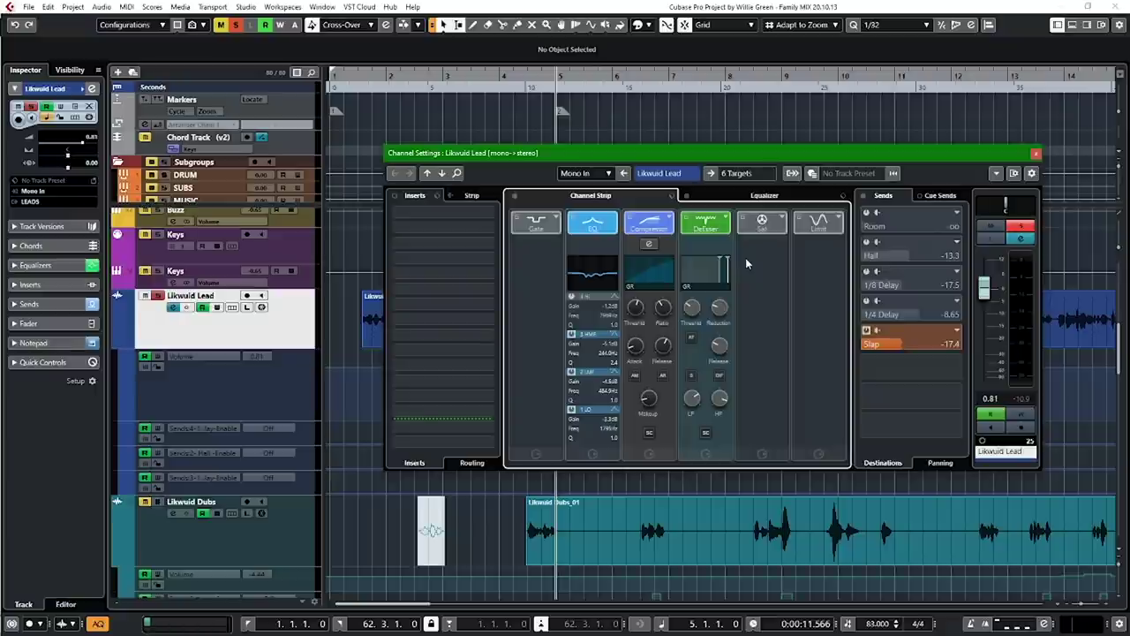
{"action": "left_click_drag", "start_coordinate": [612, 222], "coordinate": [662, 226]}
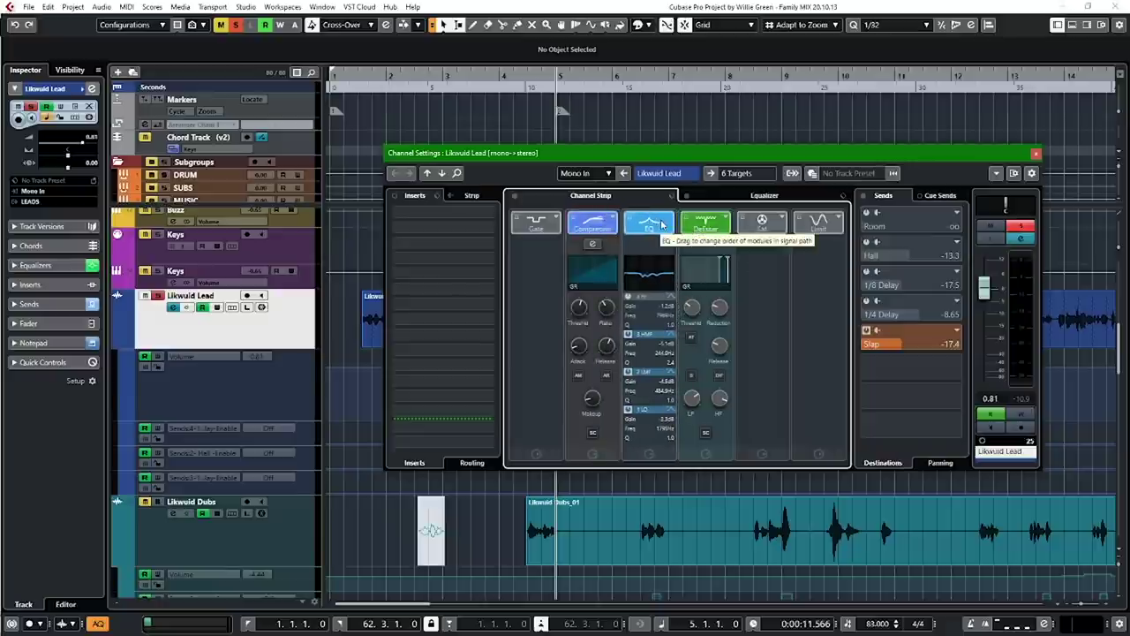
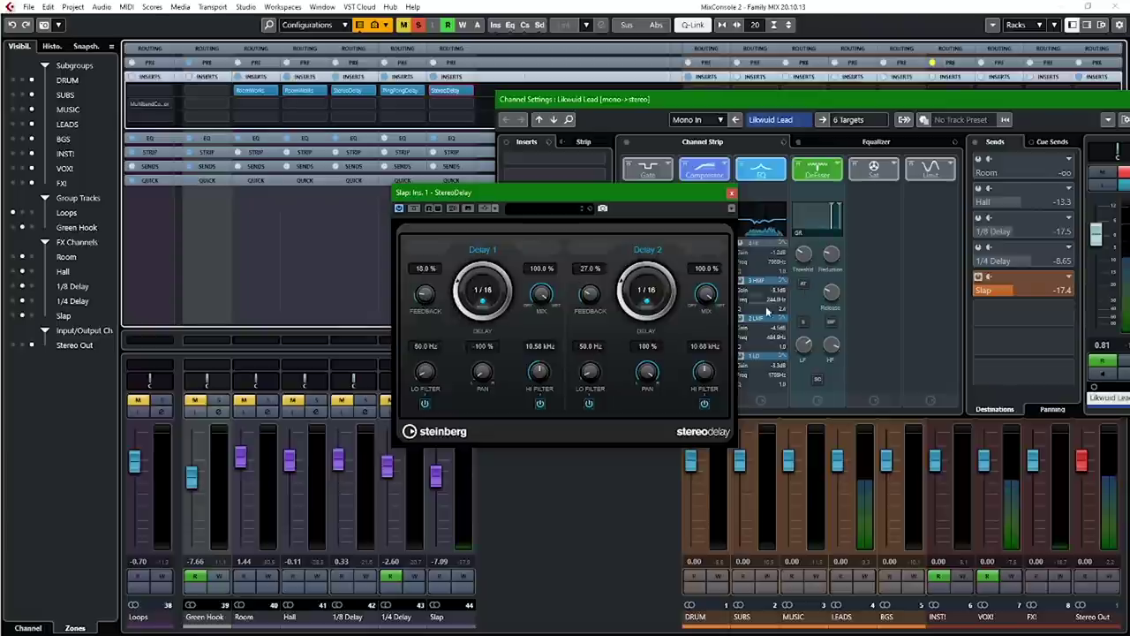
- Move the StereoDelay window aside, solo the unmuted Slap effects channel to hear it alone, and clear all solos
{"action": "left_click_drag", "start_coordinate": [521, 193], "coordinate": [658, 170]}
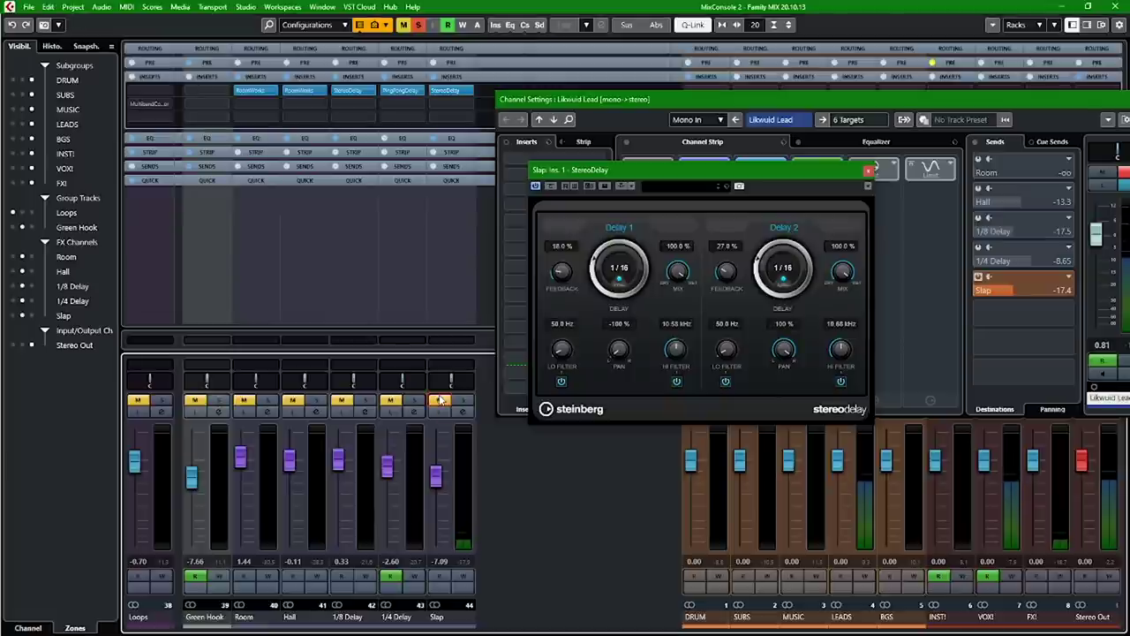
{"action": "left_click", "coordinate": [463, 402]}
{"action": "left_click", "coordinate": [439, 402]}
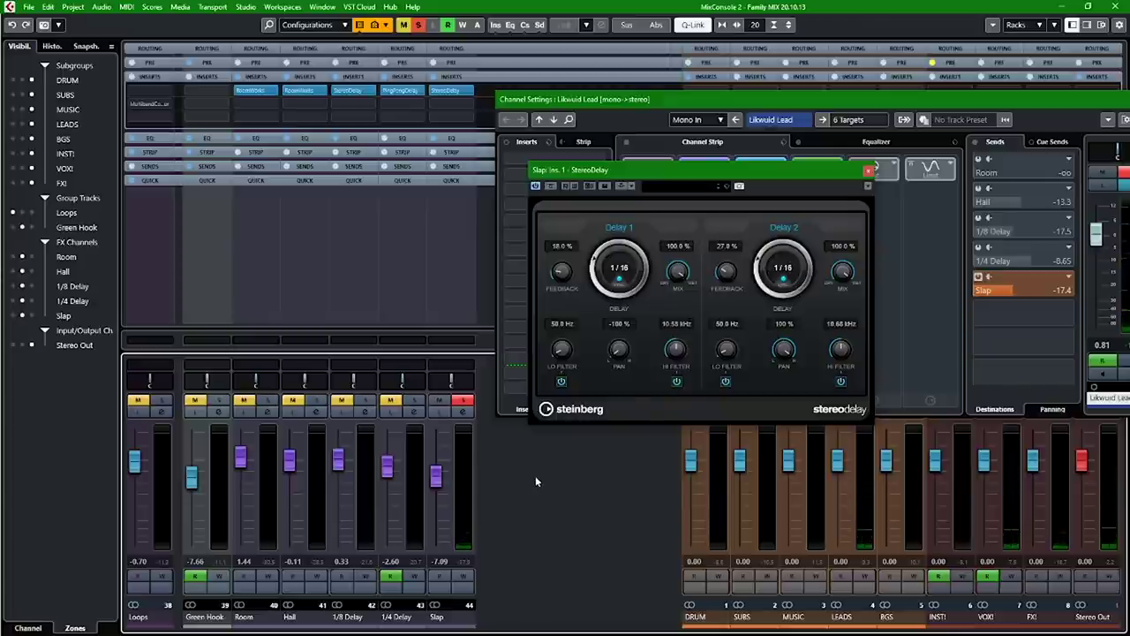
{"action": "left_click", "coordinate": [416, 26]}
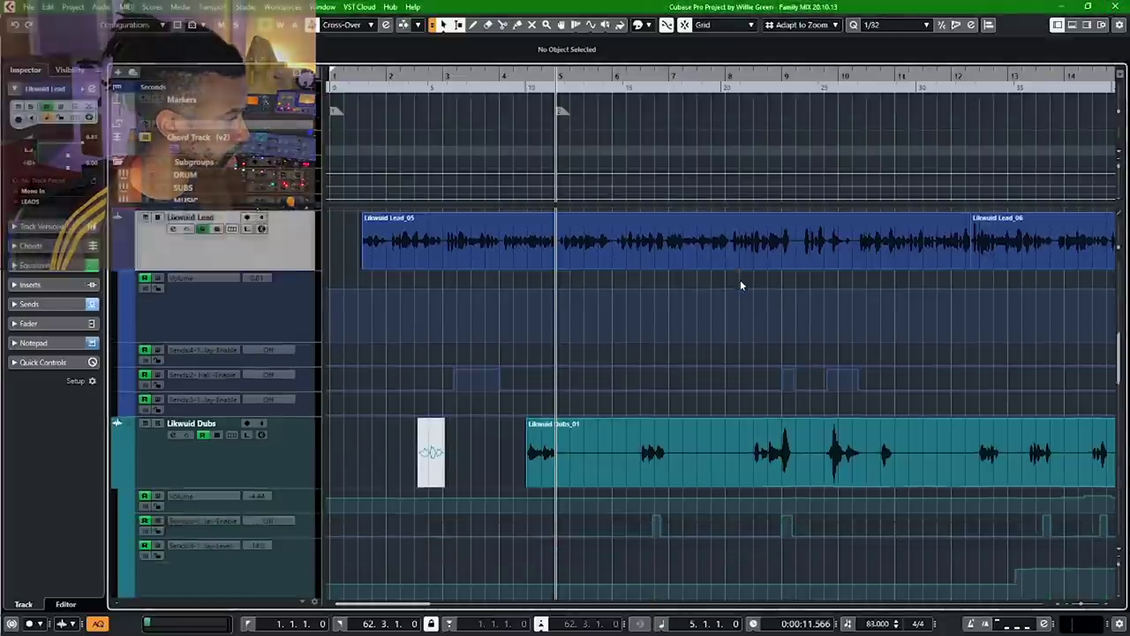
- Select the Likwuid Dubs track and play the song from bar 4, beat 2
{"action": "scroll", "coordinate": [740, 280], "scroll_direction": "down", "scroll_amount": 2}
{"action": "left_click", "coordinate": [269, 392]}
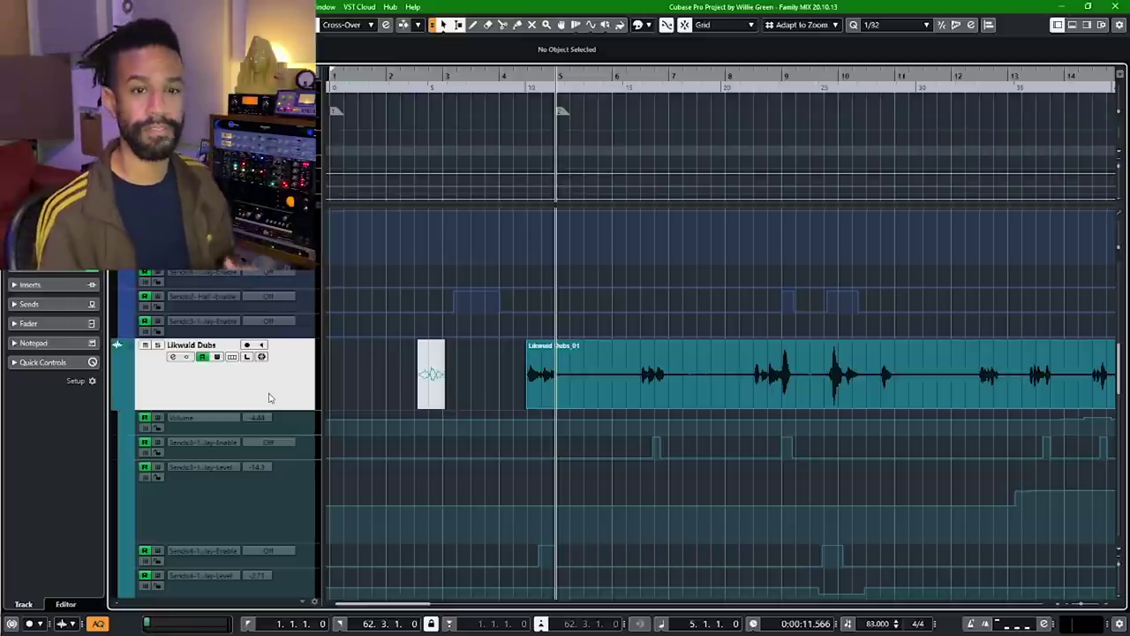
{"action": "left_click", "coordinate": [510, 75]}
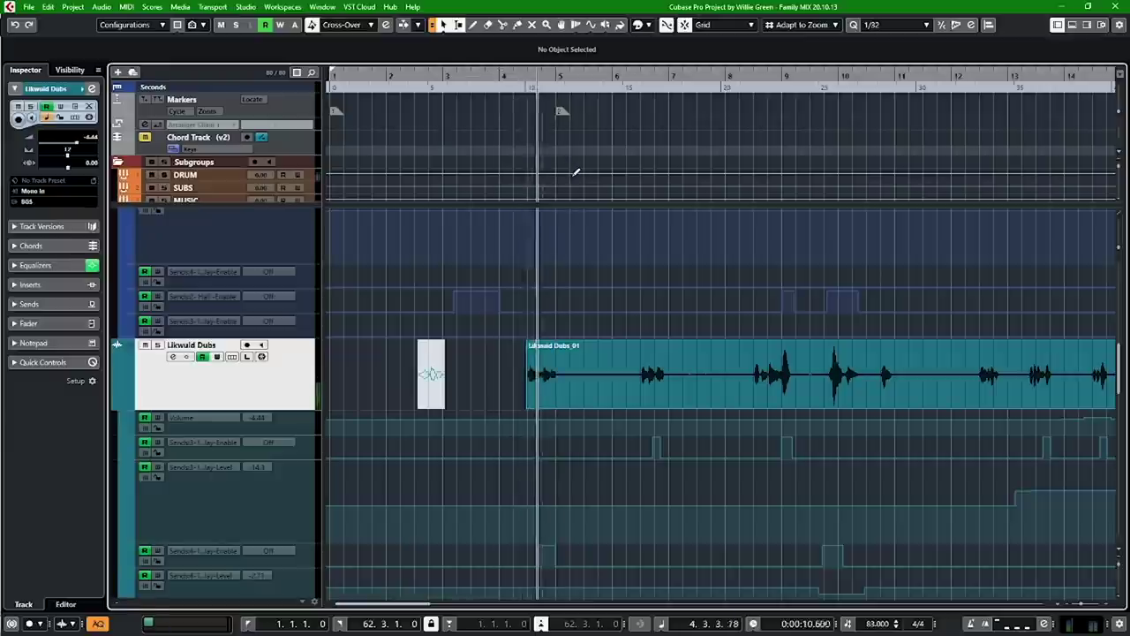
{"action": "key", "text": "space"}
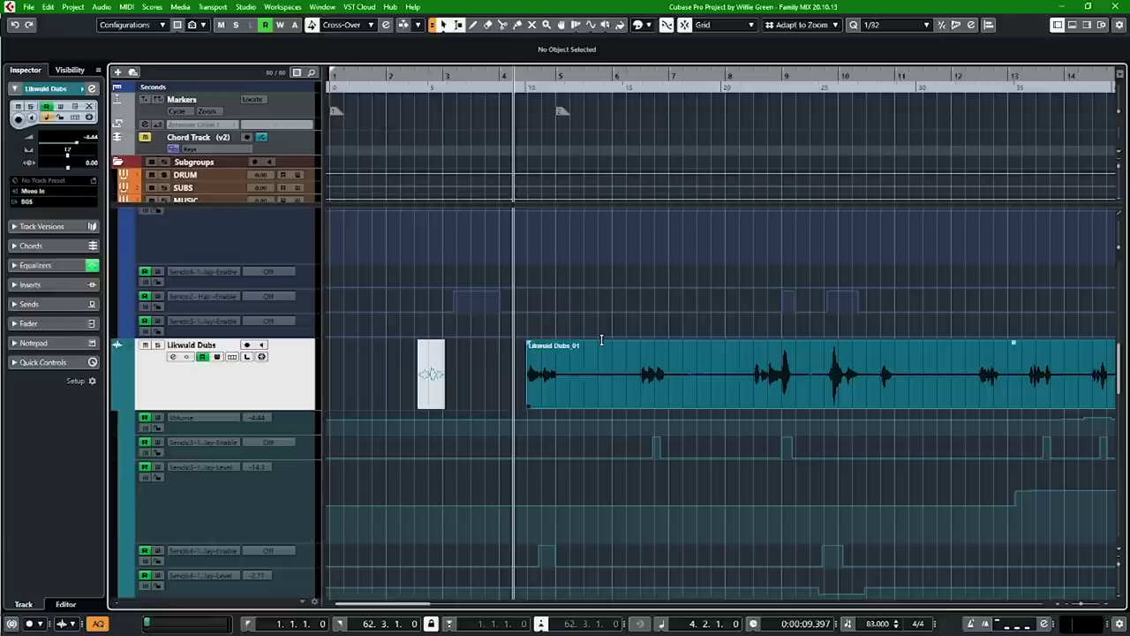
- Open the mixer with the Likwuid Dubs channel settings and examine the cuts in its equalizer curve
{"action": "key", "text": "F3"}
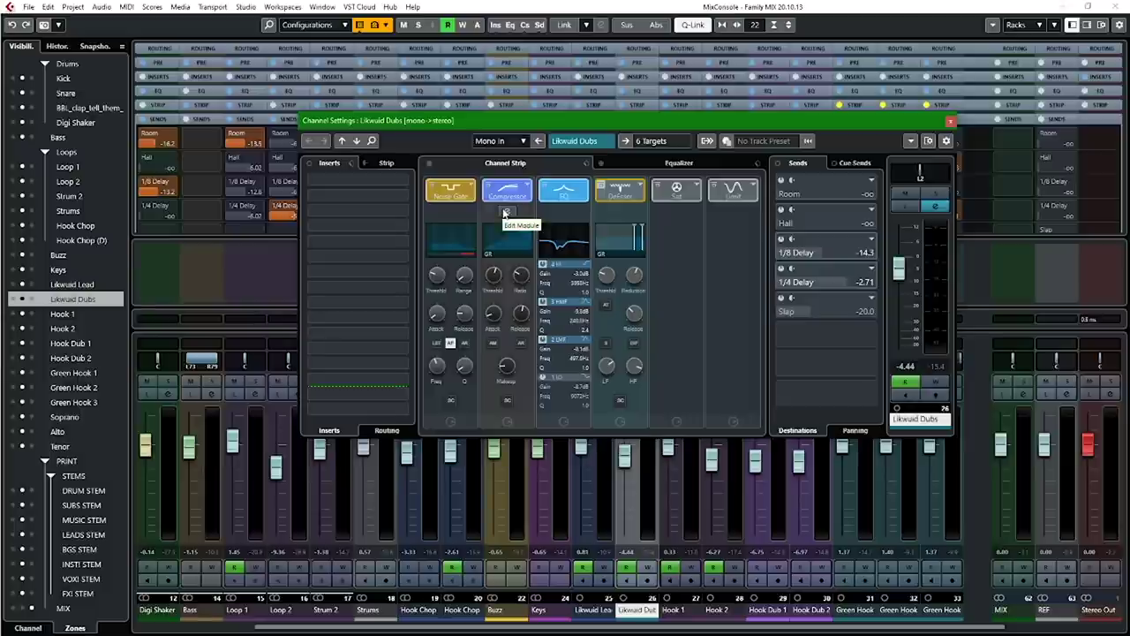
{"action": "left_click", "coordinate": [558, 211]}
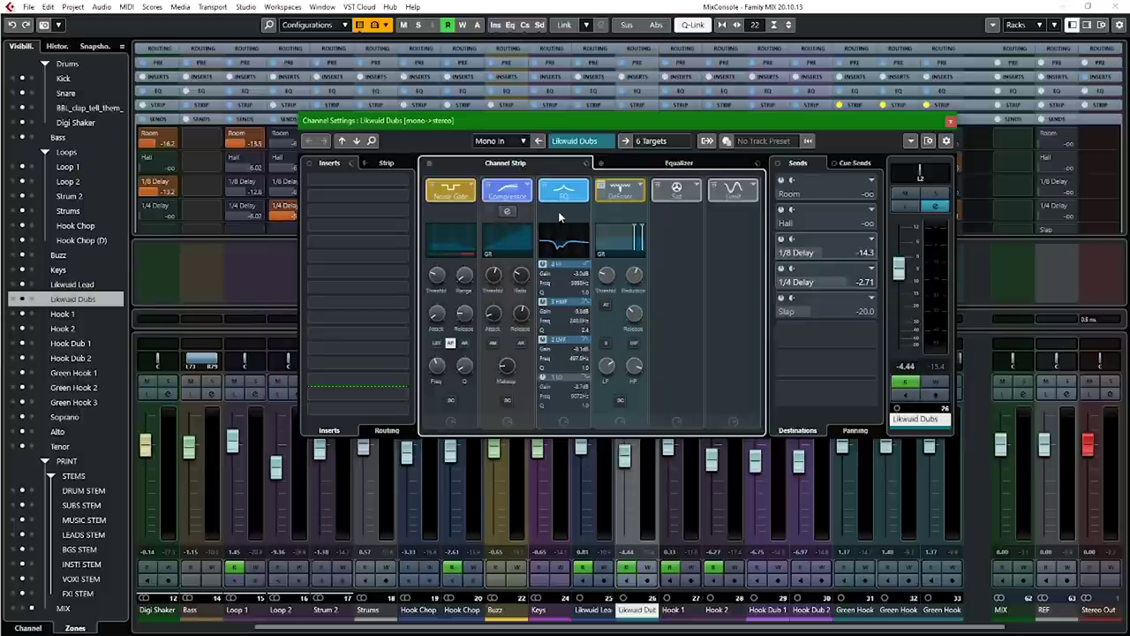
{"action": "left_click", "coordinate": [670, 163]}
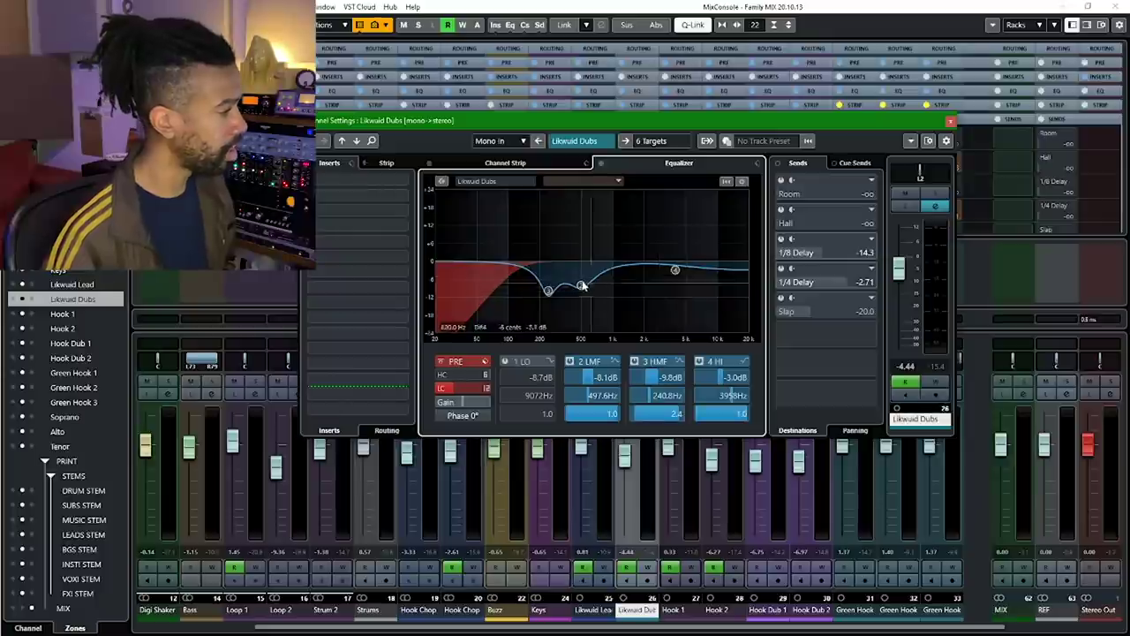
{"action": "mouse_move", "coordinate": [581, 287]}
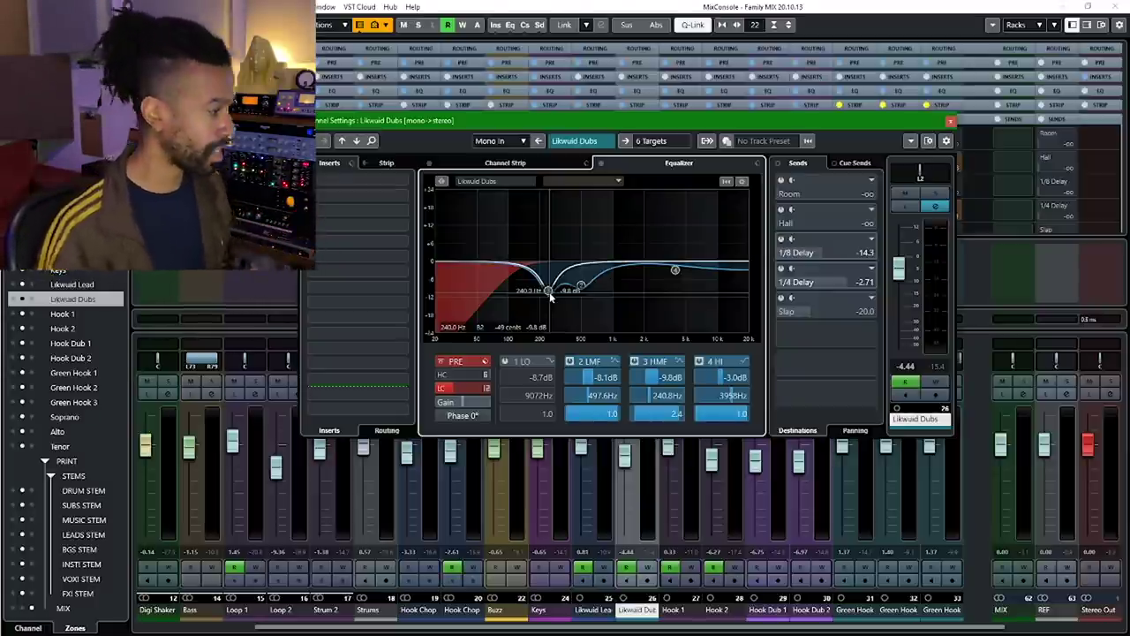
- Listen to the doubles in the mix while closing the mixer and the Likwuid Dubs channel settings
{"action": "key", "text": "space"}
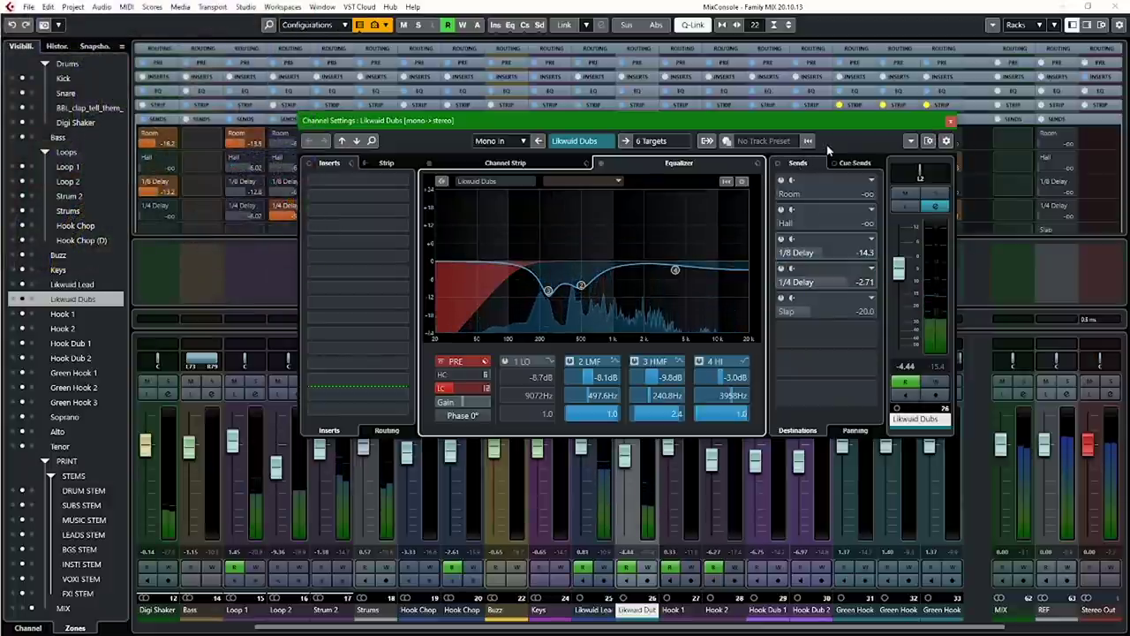
{"action": "left_click", "coordinate": [1117, 7]}
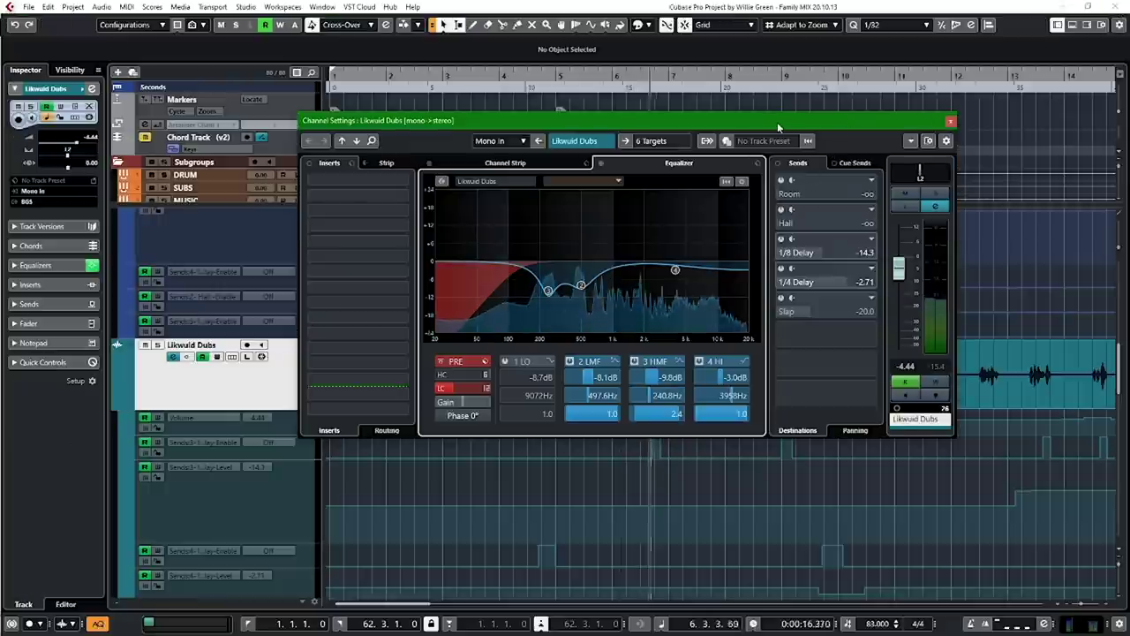
{"action": "left_click_drag", "start_coordinate": [811, 119], "coordinate": [893, 122]}
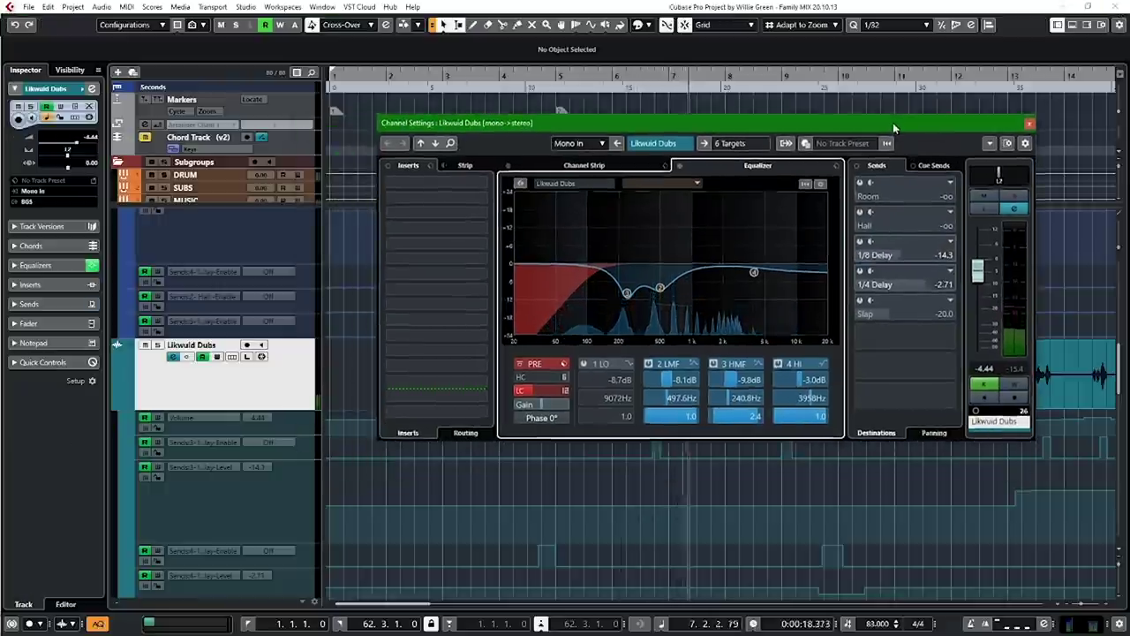
{"action": "left_click", "coordinate": [1029, 123]}
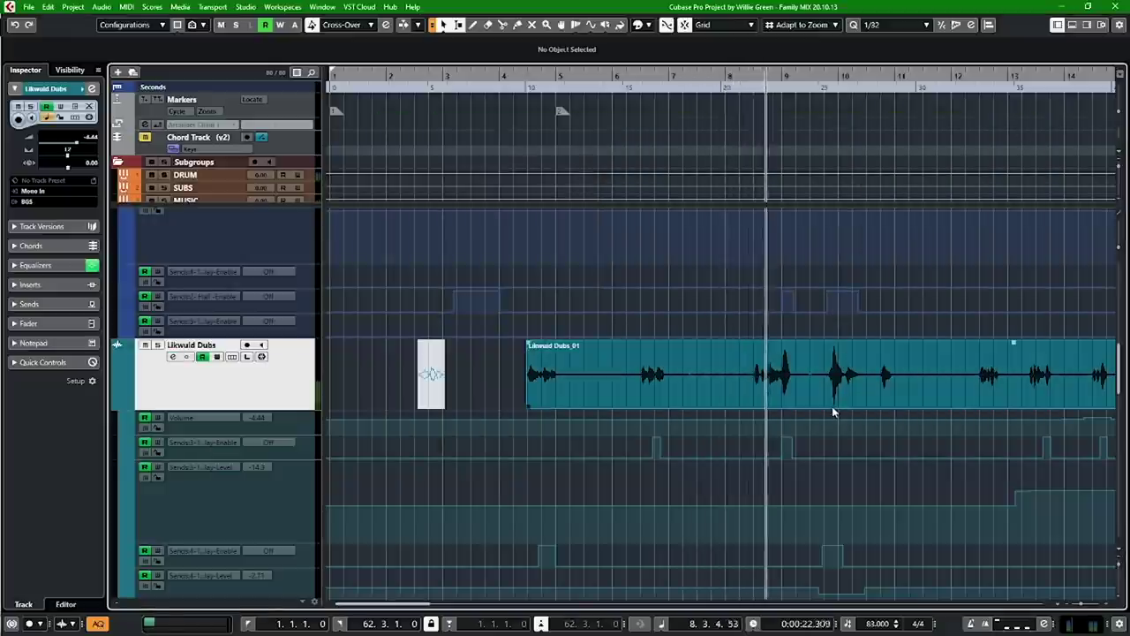
{"action": "key", "text": "space"}
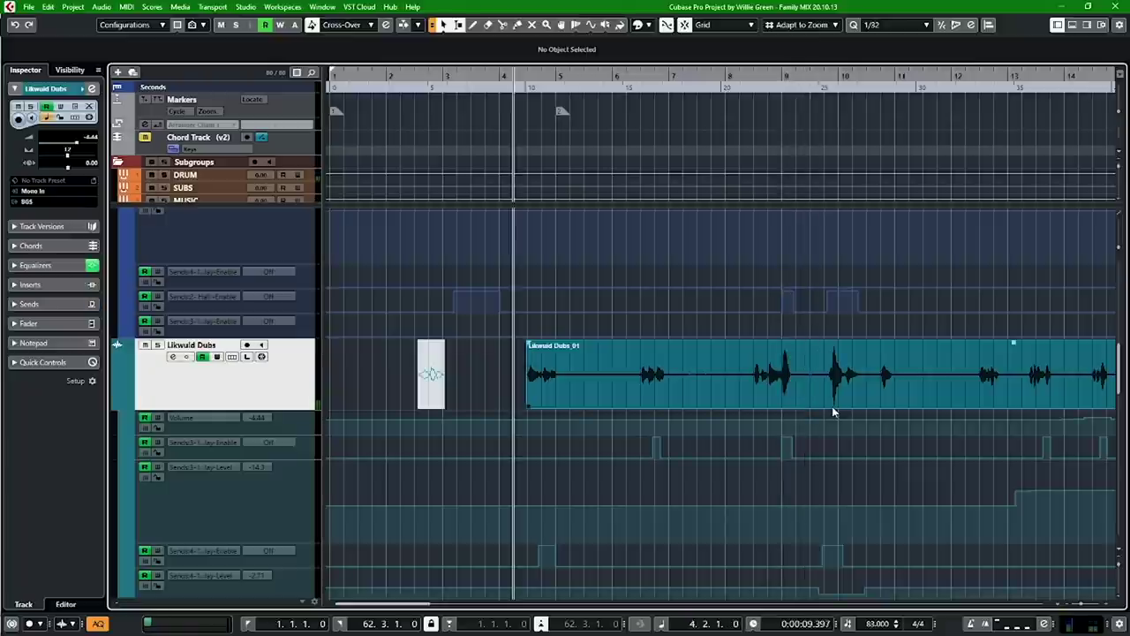
{"action": "key", "text": "g"}
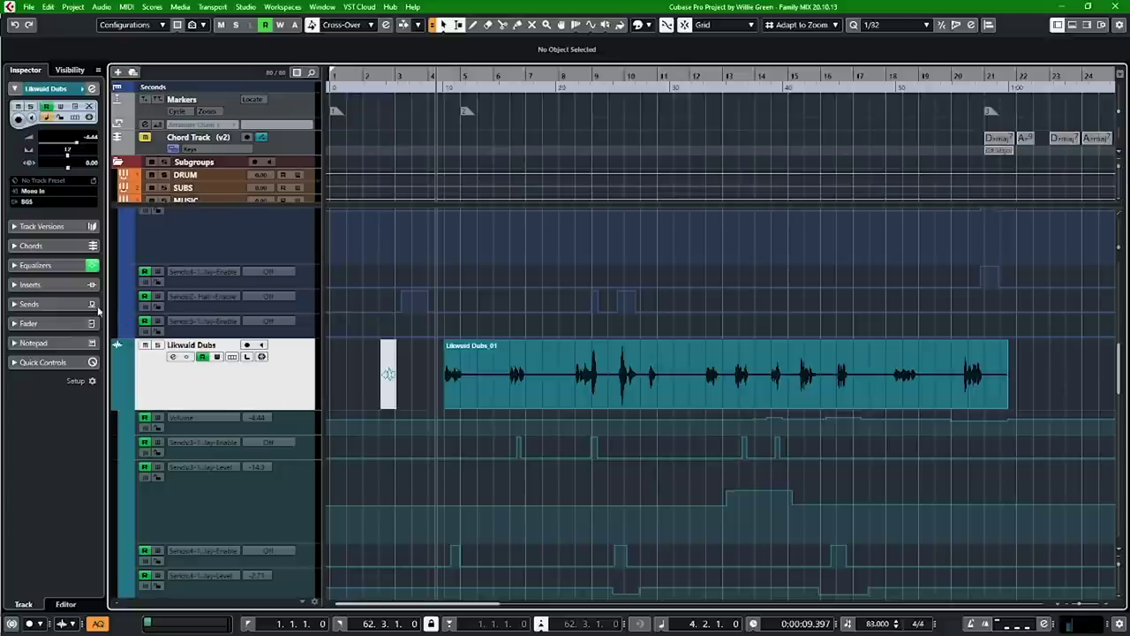
- Show the Likwuid Dubs track's sends and play its phrase from bar 6, beat 3 to hear the automated 1/8 Delay send
{"action": "left_click", "coordinate": [50, 304]}
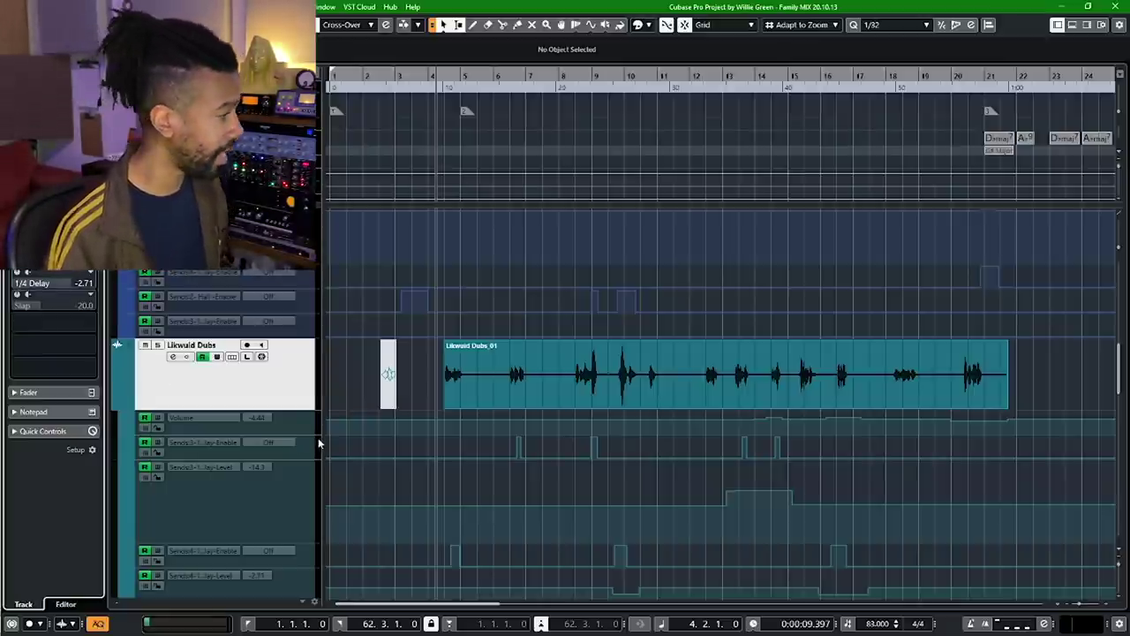
{"action": "left_click_drag", "start_coordinate": [510, 77], "coordinate": [517, 122]}
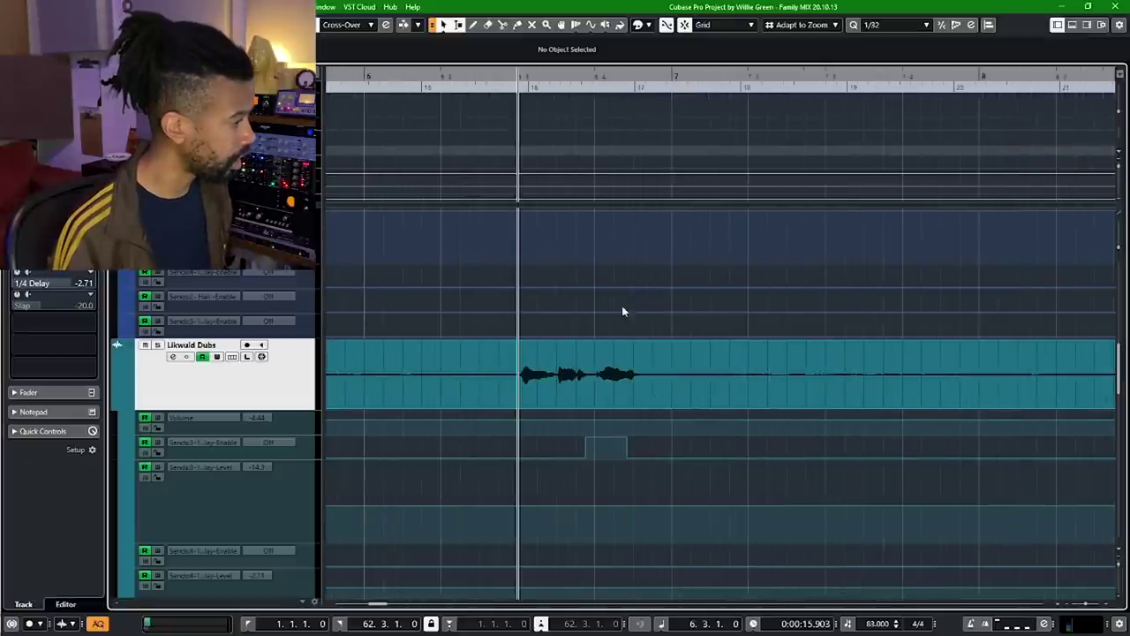
{"action": "key", "text": "space"}
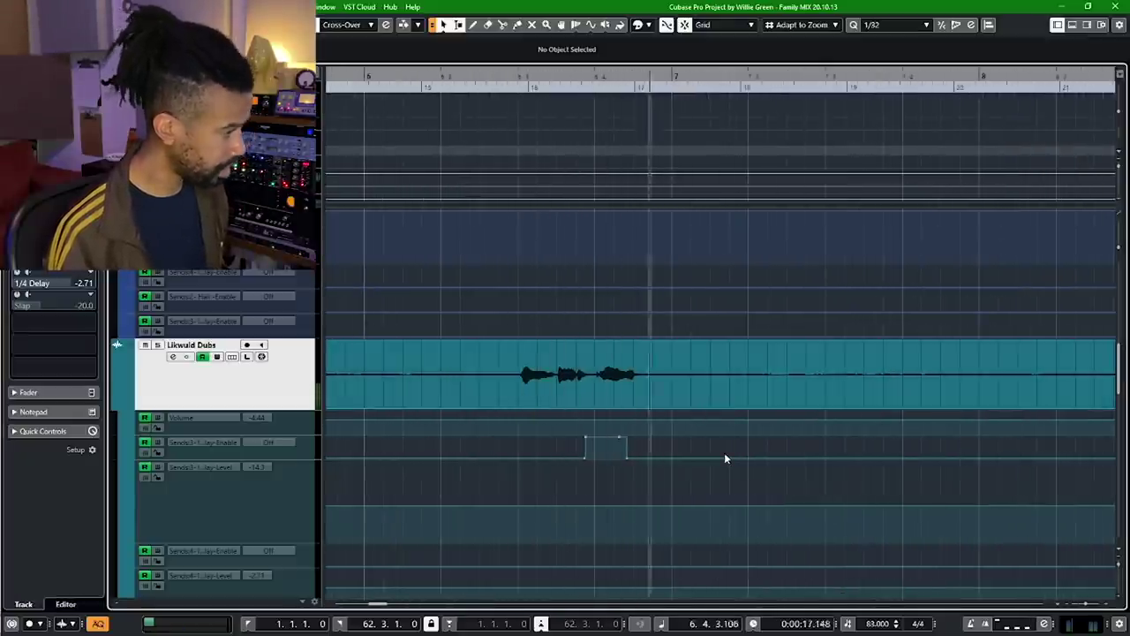
{"action": "key", "text": "space"}
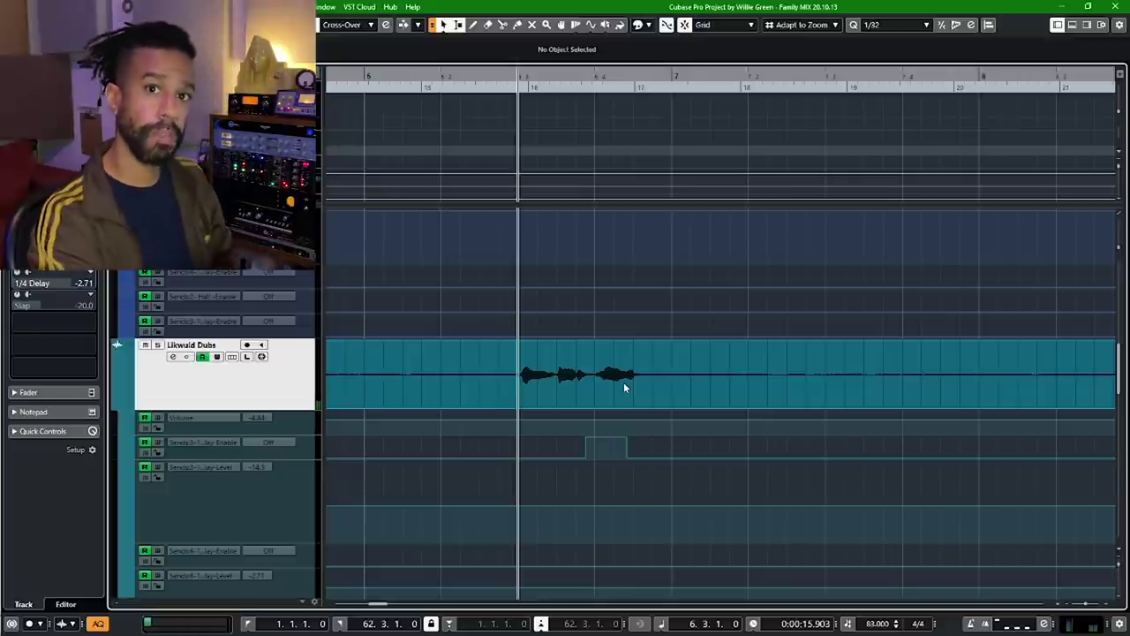
{"action": "key", "text": "g"}
{"action": "key", "text": "g"}
{"action": "key", "text": "g"}
{"action": "key", "text": "g"}
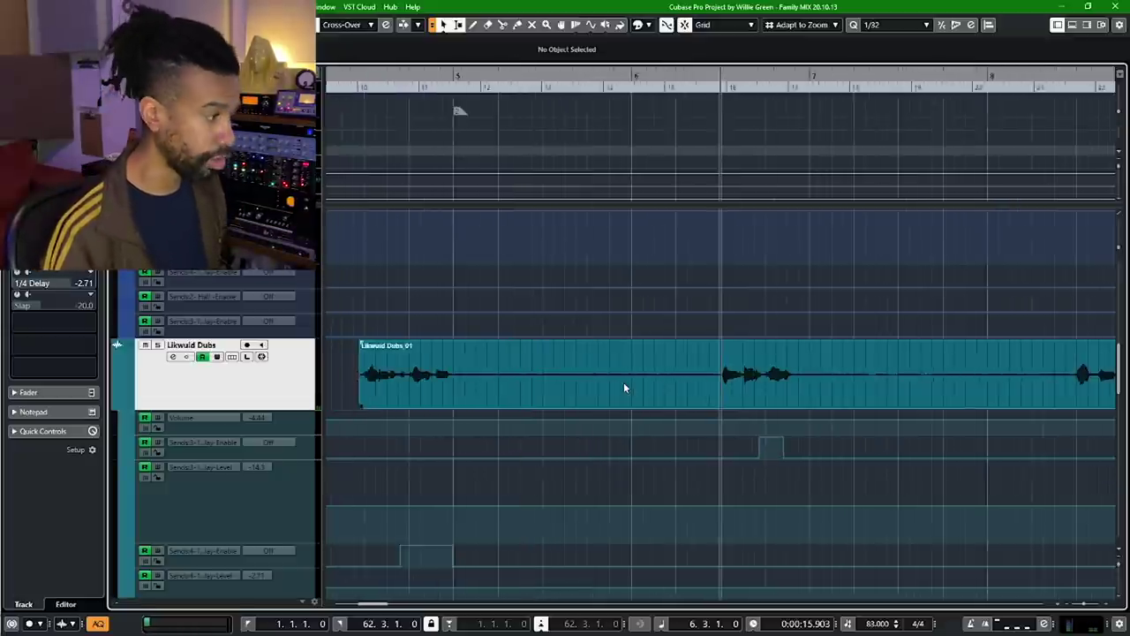
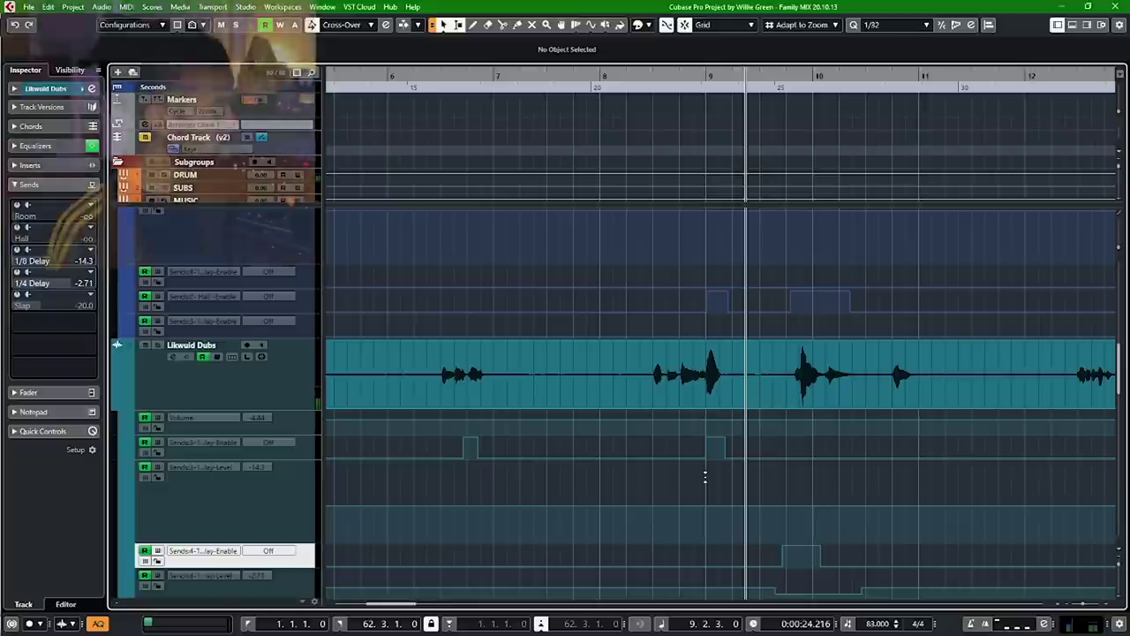
- Examine the PingPongDelay insert on the 1/4 Delay channel in MixConsole 2, and close the plug-in window
{"action": "key", "text": "F3"}
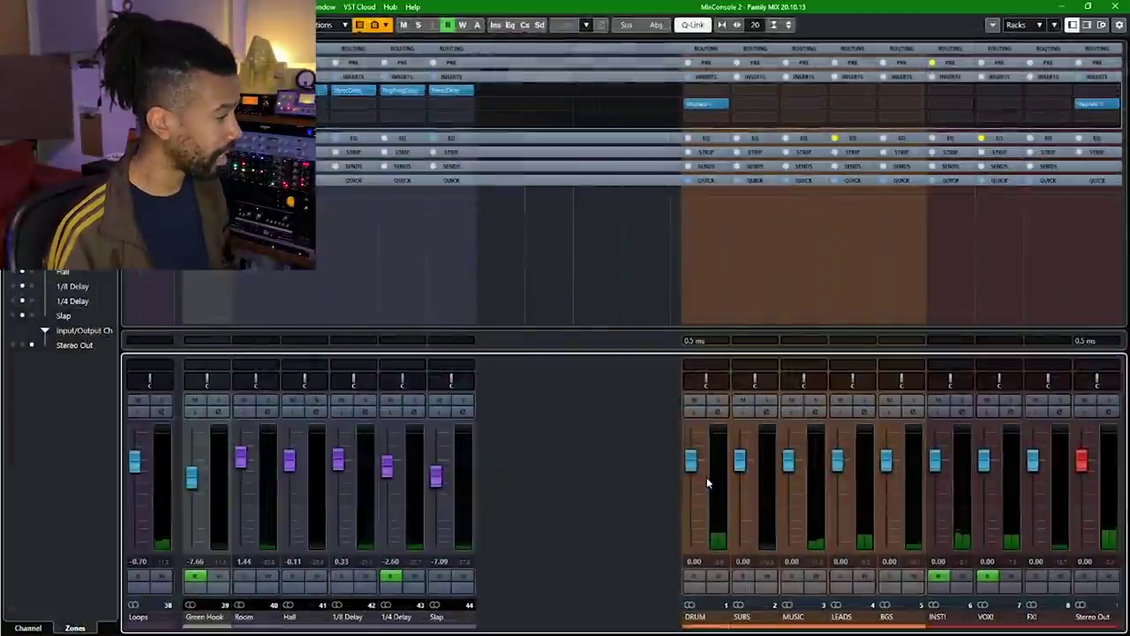
{"action": "left_click", "coordinate": [411, 466]}
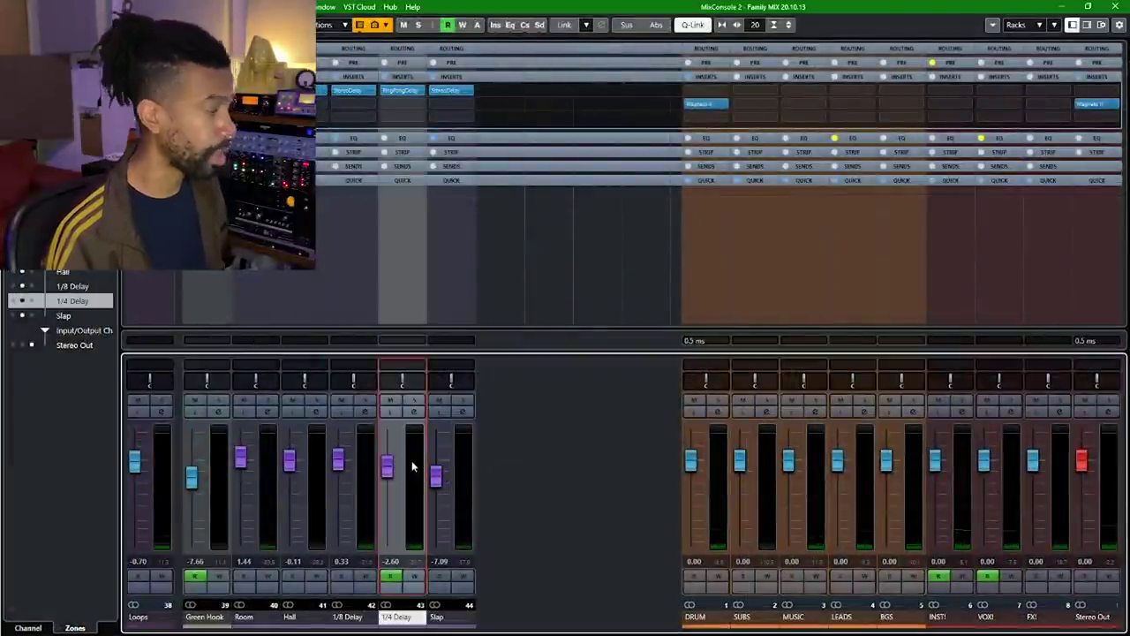
{"action": "left_click", "coordinate": [406, 91]}
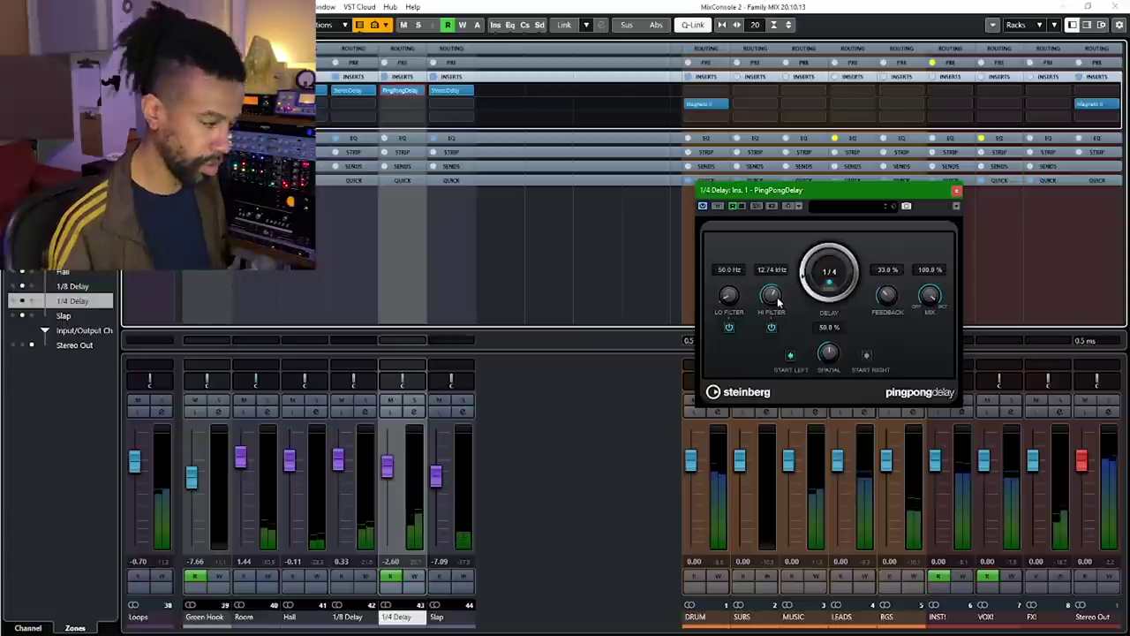
{"action": "left_click", "coordinate": [955, 192]}
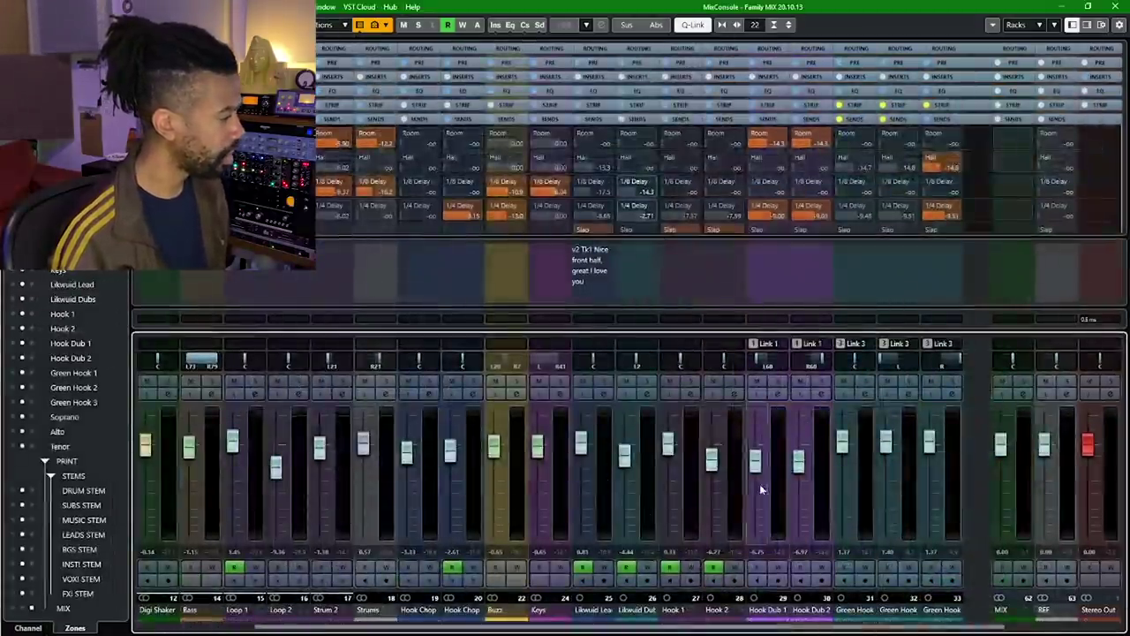
- Hide the channel visibility list in the main mixer, narrow the channel strips to fit more channels, and close the mixer
{"action": "left_click", "coordinate": [1073, 27]}
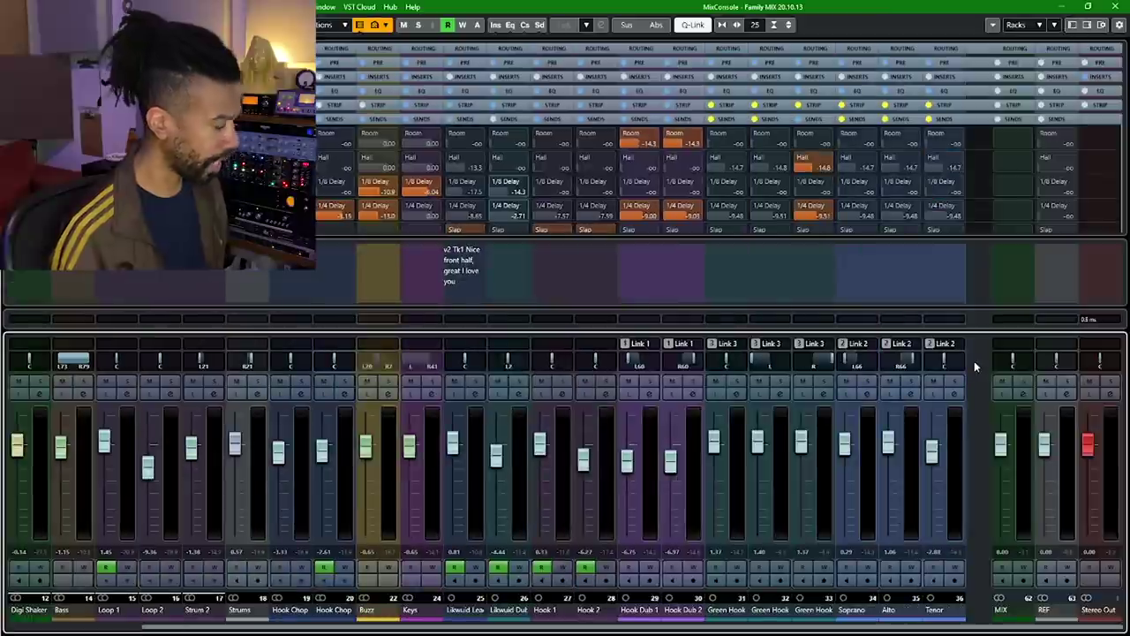
{"action": "key", "text": "g"}
{"action": "key", "text": "g"}
{"action": "key", "text": "g"}
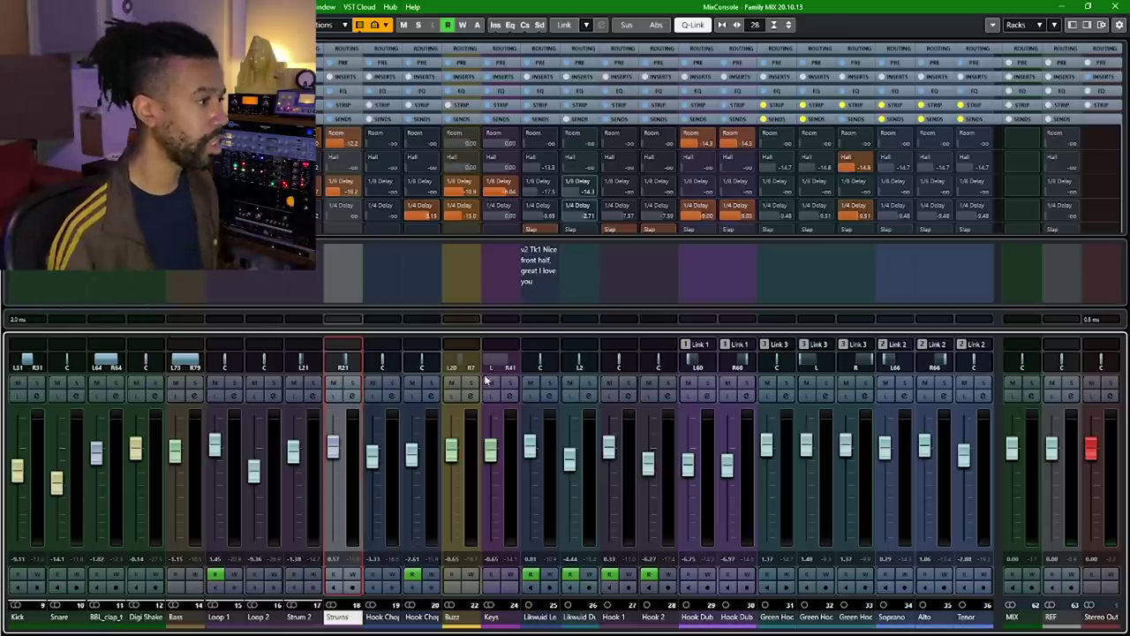
{"action": "left_click", "coordinate": [1115, 7]}
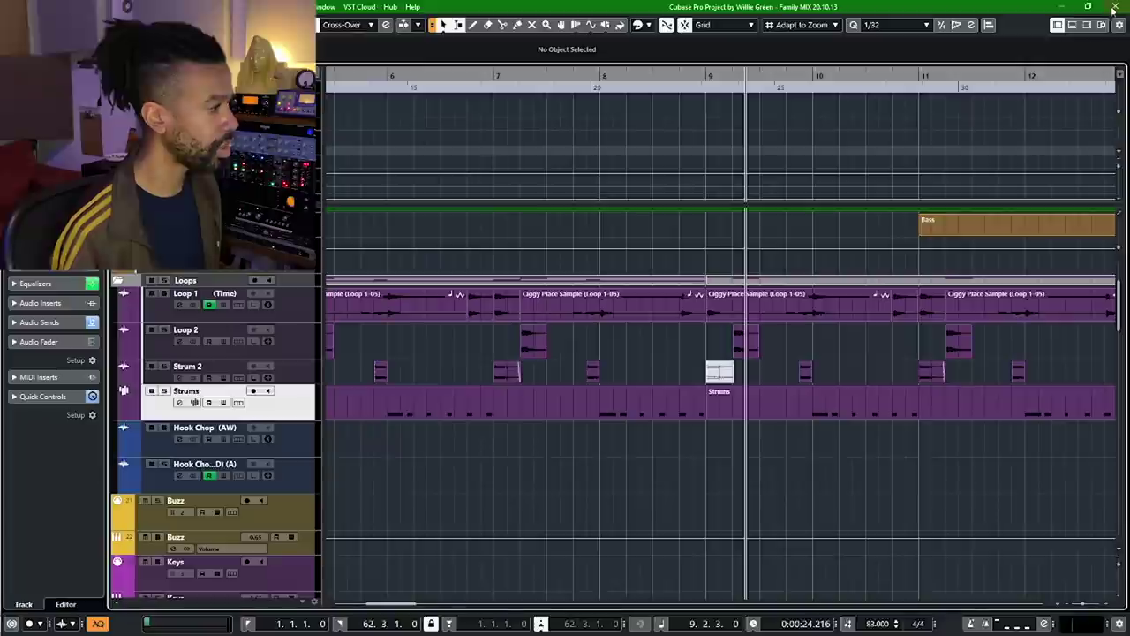
- Show the whole song in the arrangement and examine the sends of the Loop 1 track and both Hook Chop tracks
{"action": "scroll", "coordinate": [600, 420], "scroll_direction": "up", "scroll_amount": 3}
{"action": "key", "text": "g"}
{"action": "key", "text": "g"}
{"action": "key", "text": "g"}
{"action": "key", "text": "g"}
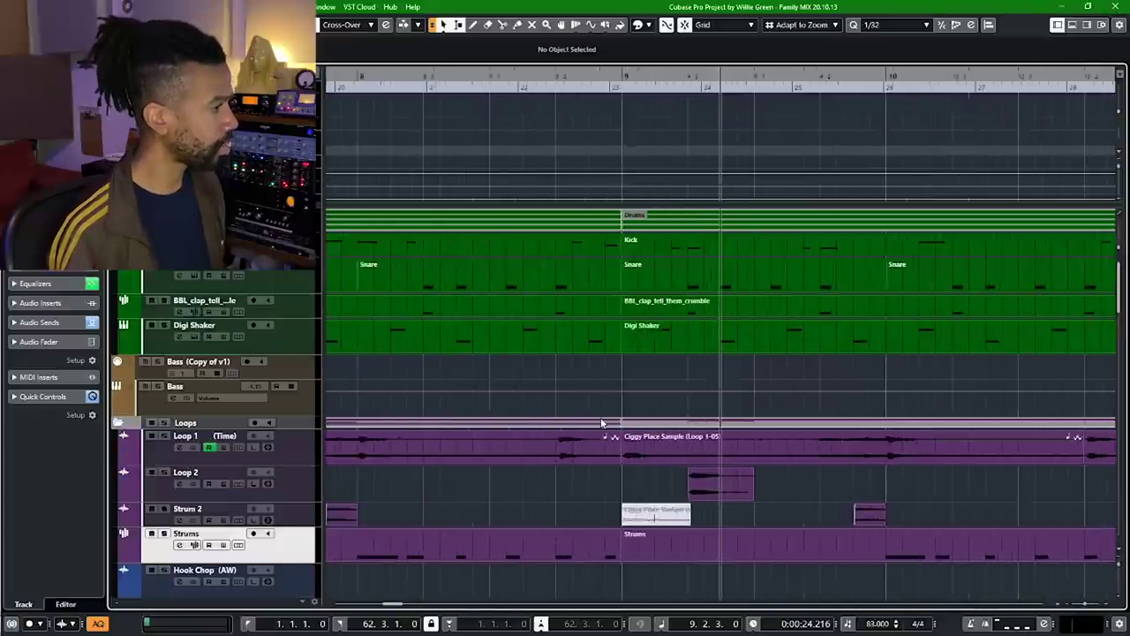
{"action": "key", "text": "g"}
{"action": "key", "text": "g"}
{"action": "key", "text": "g"}
{"action": "key", "text": "g"}
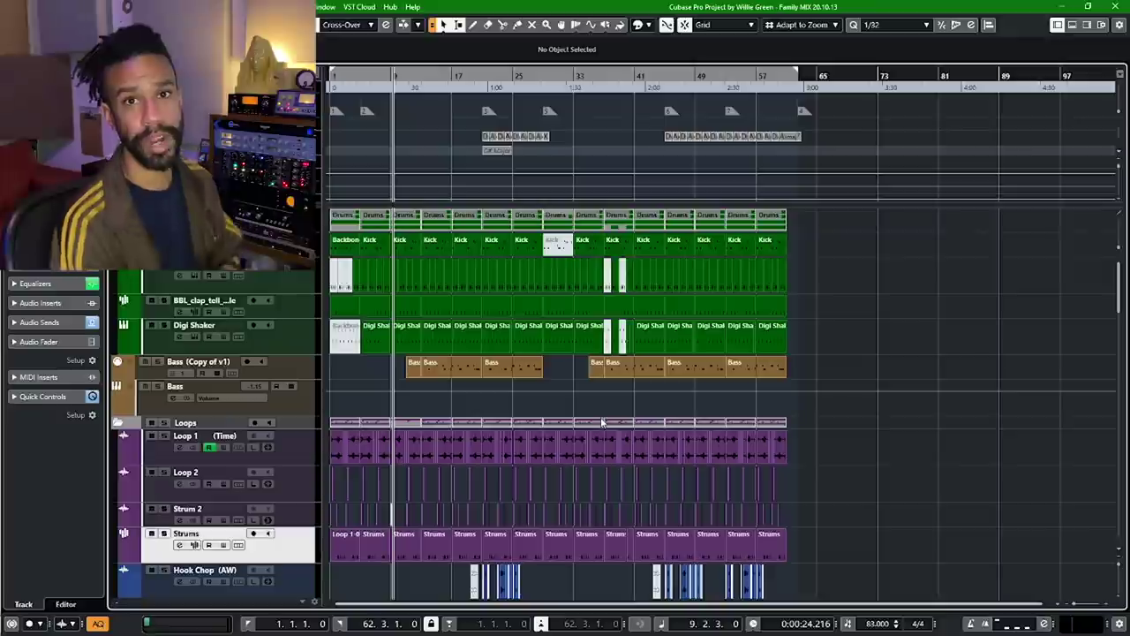
{"action": "left_click", "coordinate": [308, 448]}
{"action": "scroll", "coordinate": [308, 452], "scroll_direction": "down", "scroll_amount": 2}
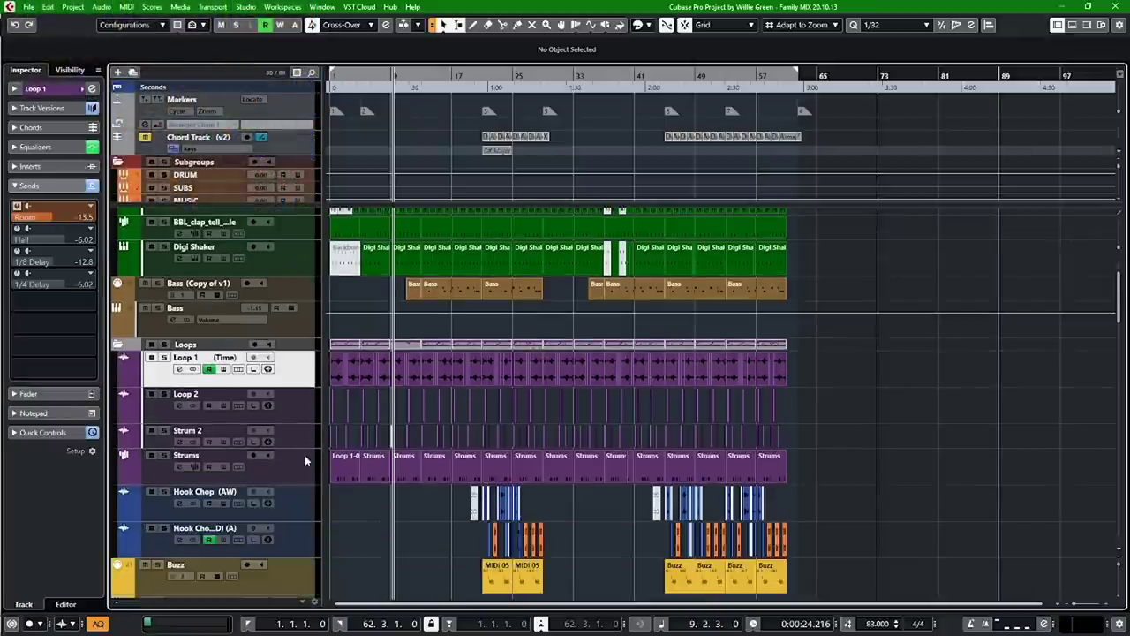
{"action": "left_click", "coordinate": [307, 500]}
{"action": "left_click", "coordinate": [300, 534]}
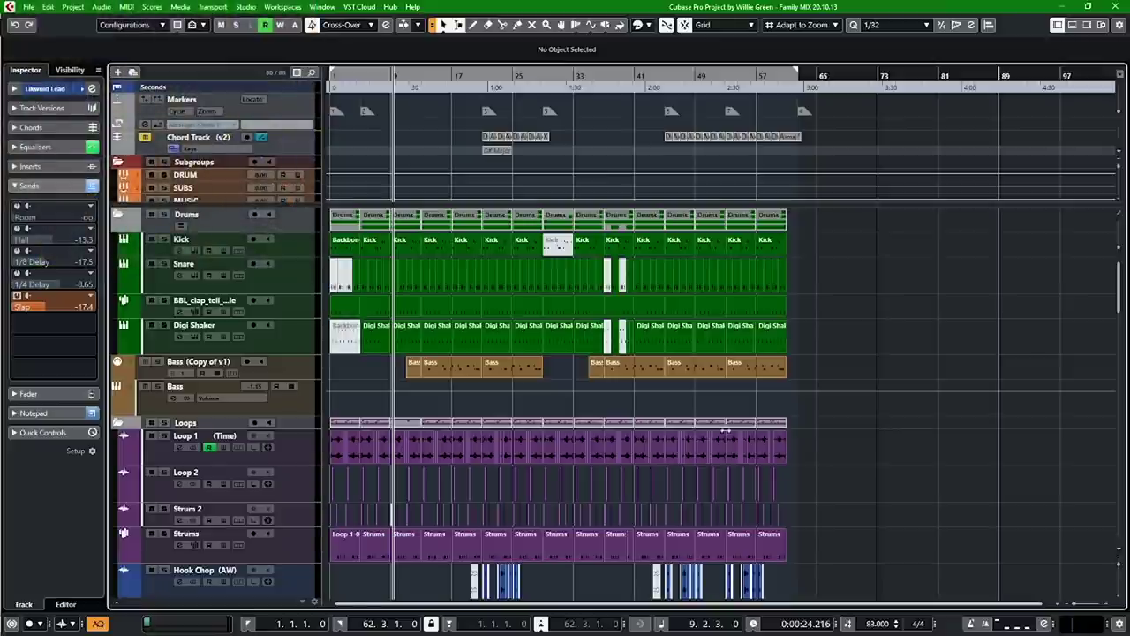
- Reveal the routing of all channels in the main mixer and compare it with the group and effects channels in MixConsole 2
{"action": "key", "text": "F3"}
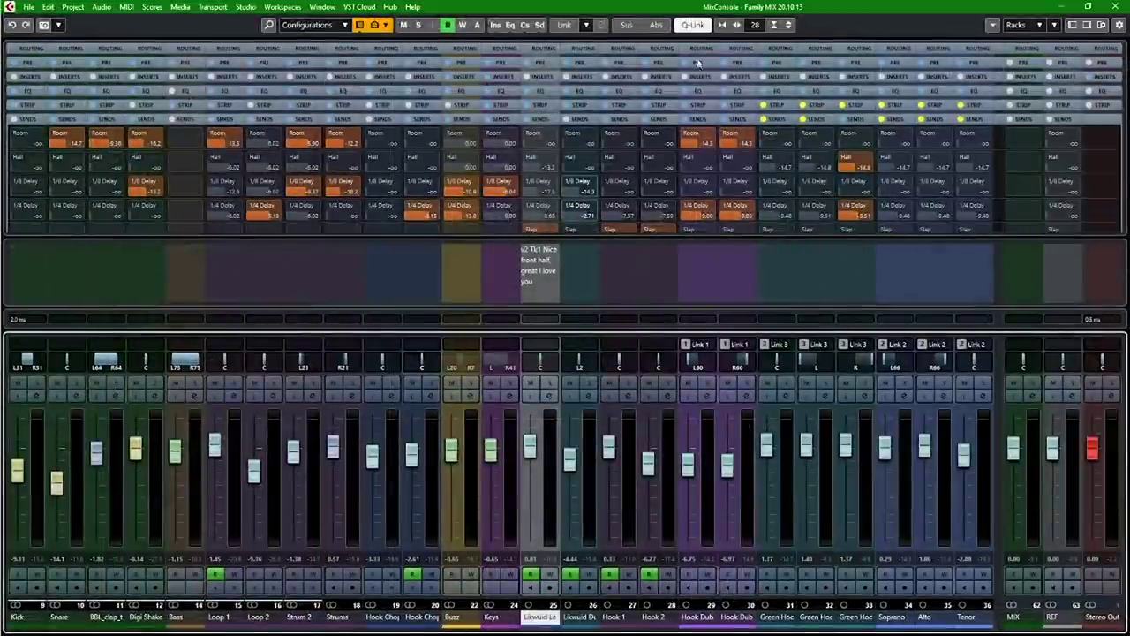
{"action": "left_click", "coordinate": [695, 55]}
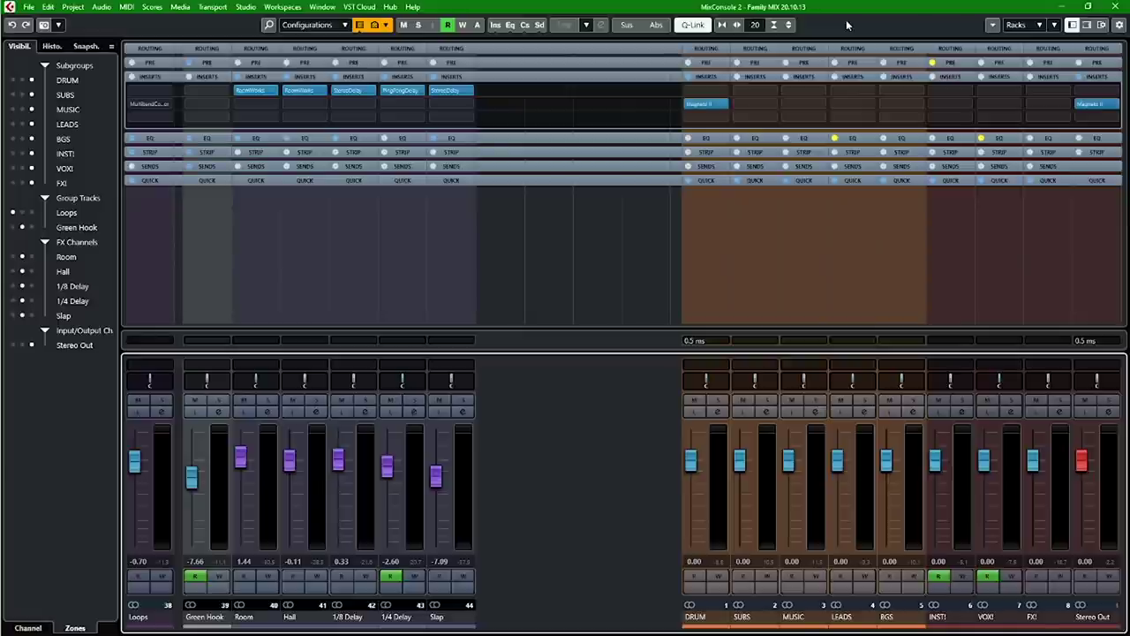
{"action": "key", "text": "F3"}
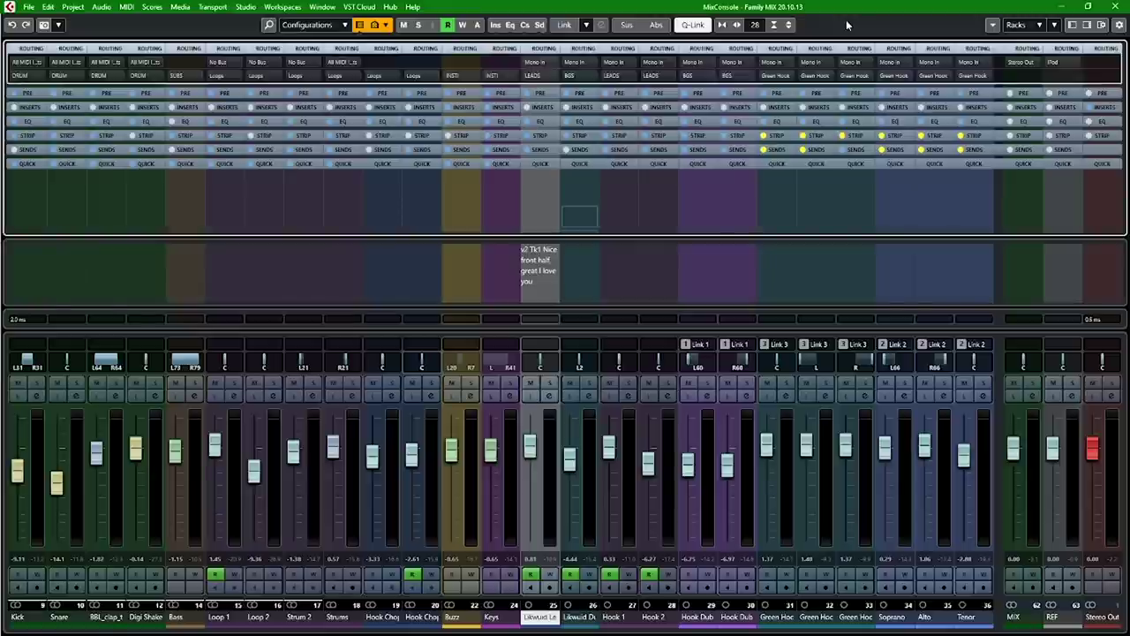
{"action": "key", "text": "F3"}
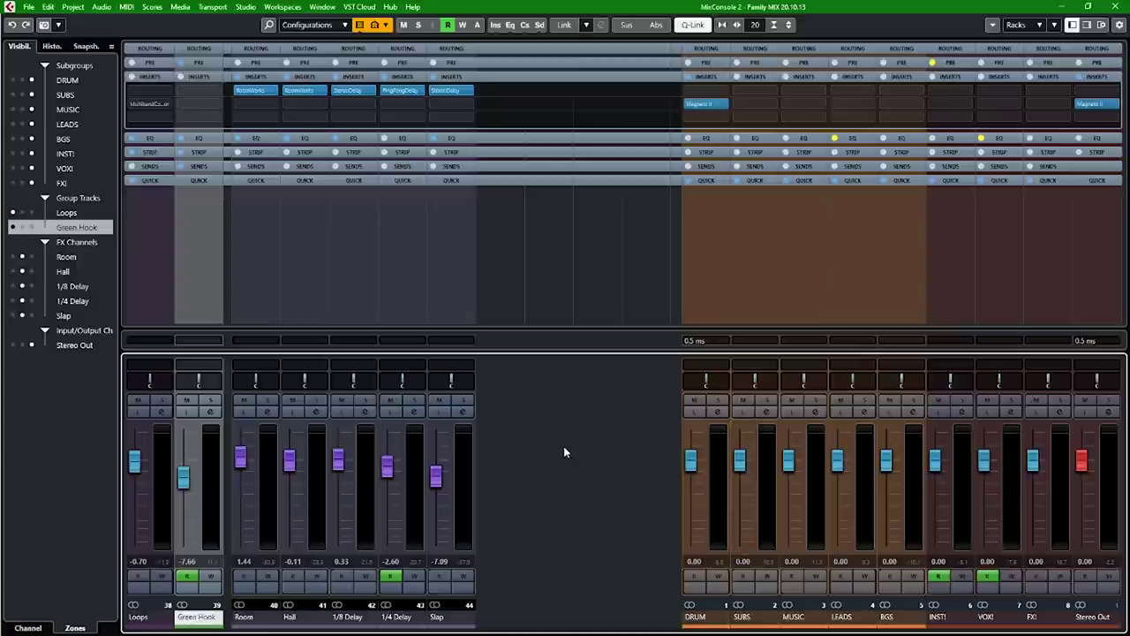
- Go through the DRUM, SUBS, MUSIC, LEADS, BGS and INST! group channels one after another in MixConsole 2
{"action": "left_click", "coordinate": [716, 484]}
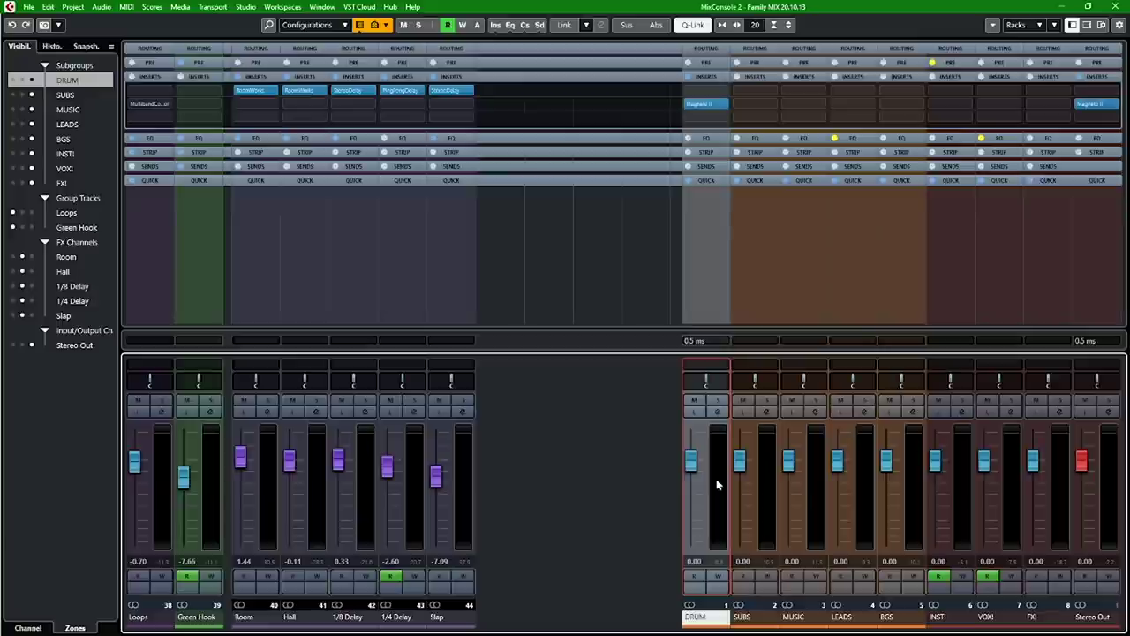
{"action": "left_click", "coordinate": [765, 474]}
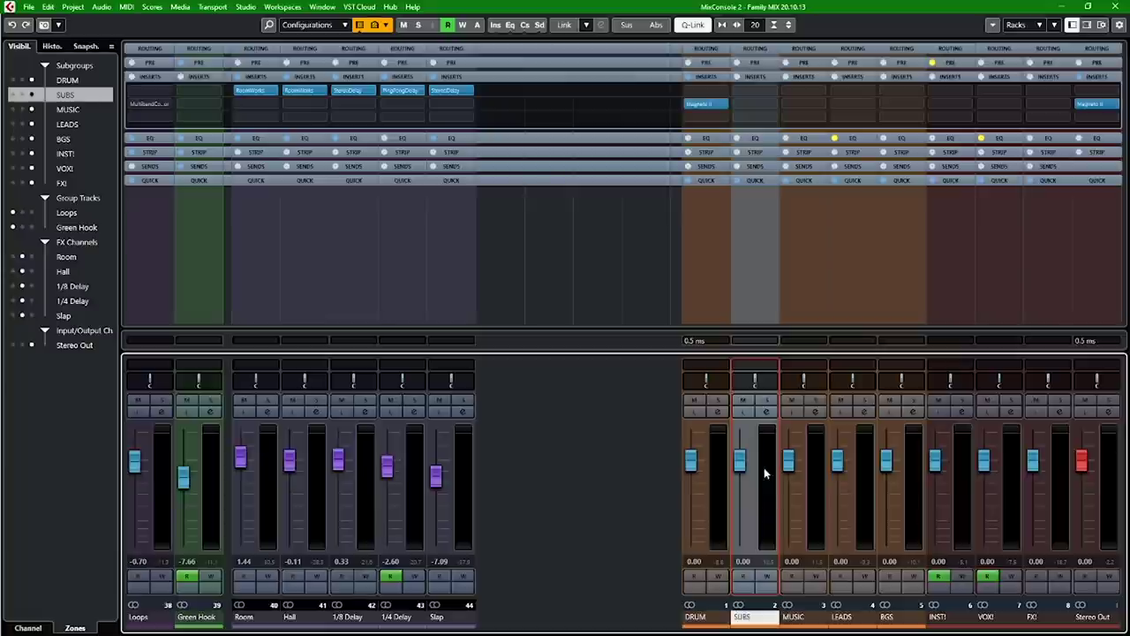
{"action": "left_click", "coordinate": [821, 478]}
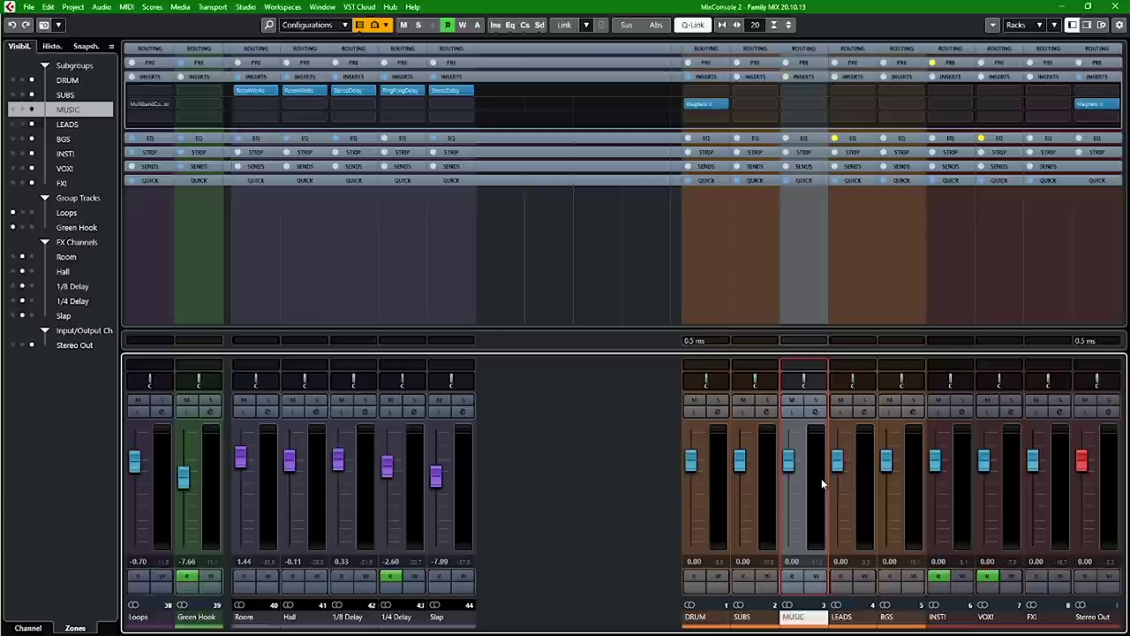
{"action": "left_click", "coordinate": [864, 468]}
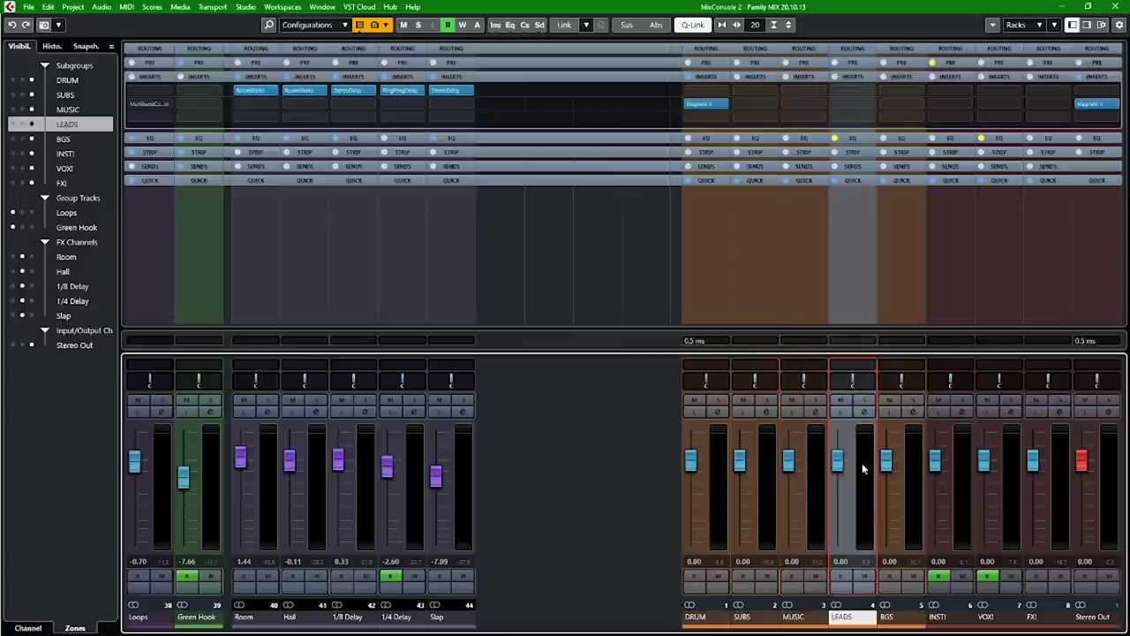
{"action": "left_click", "coordinate": [916, 451]}
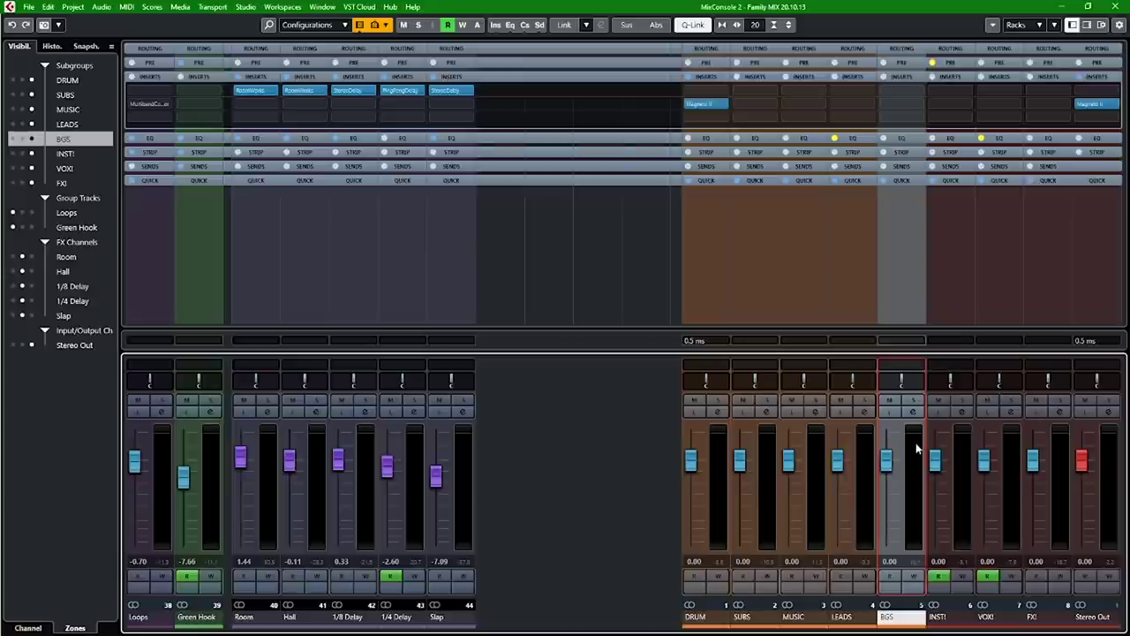
{"action": "left_click", "coordinate": [964, 466]}
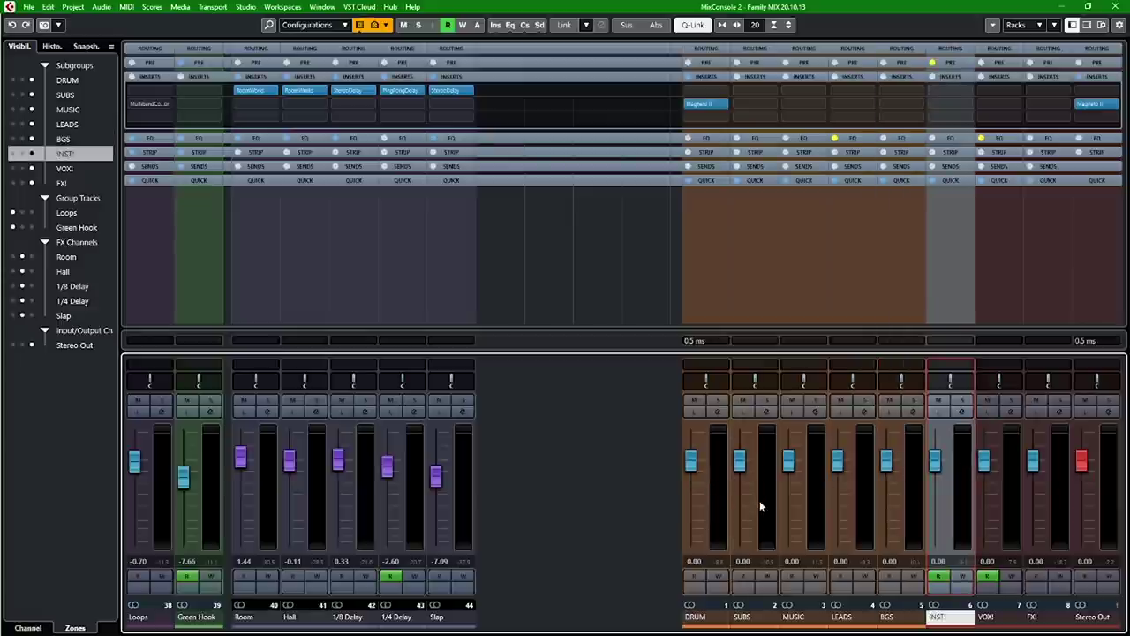
- Reveal the routing in MixConsole 2 and trace the outputs of the MUSIC, LEADS and BGS groups to INST! and VOX!, ending with FX!
{"action": "left_click", "coordinate": [813, 489]}
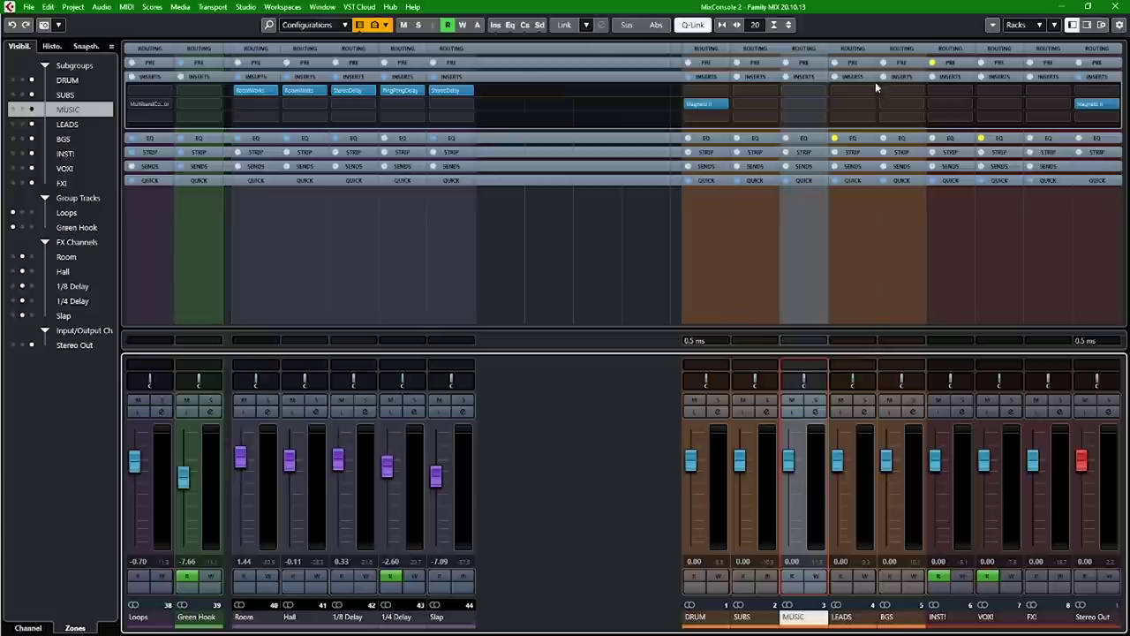
{"action": "left_click", "coordinate": [896, 49]}
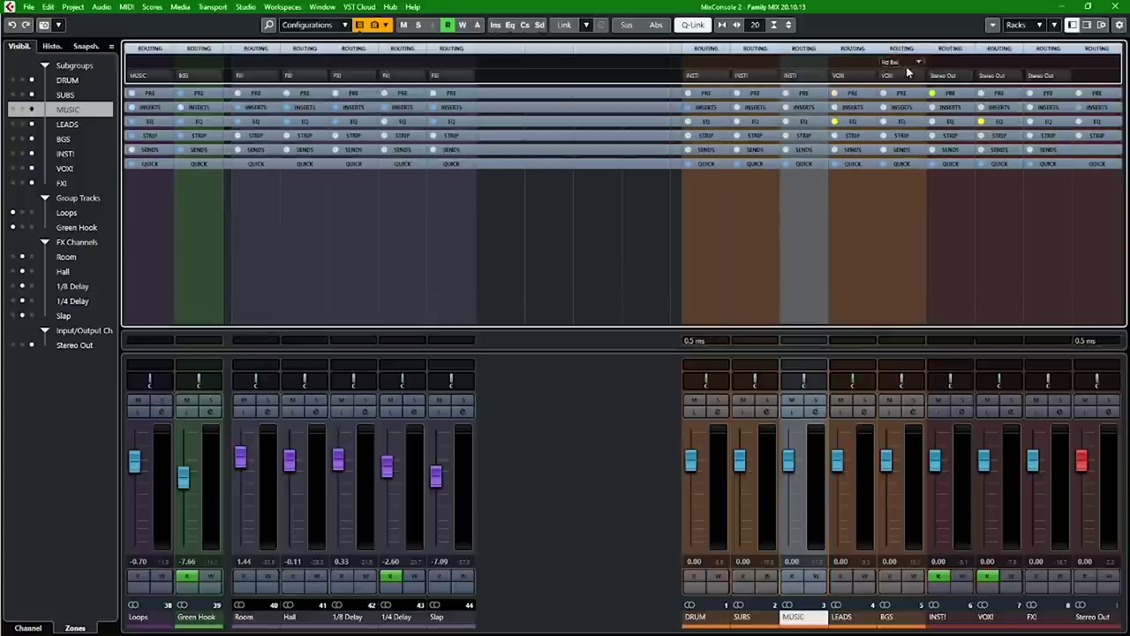
{"action": "left_click", "coordinate": [959, 469]}
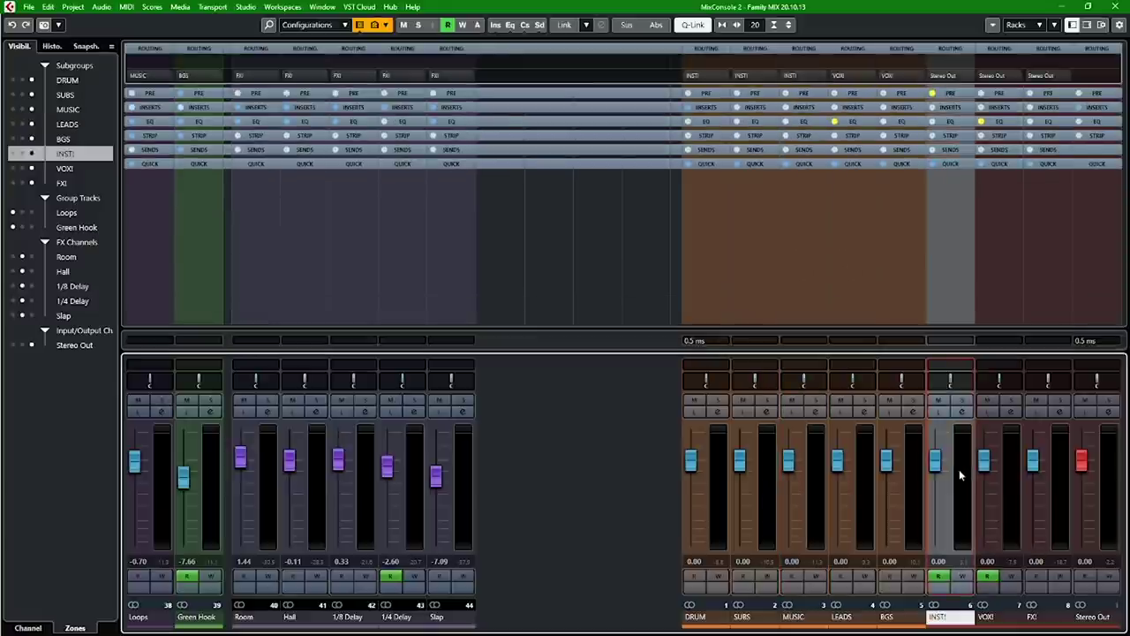
{"action": "left_click", "coordinate": [863, 467]}
{"action": "left_click", "coordinate": [893, 483]}
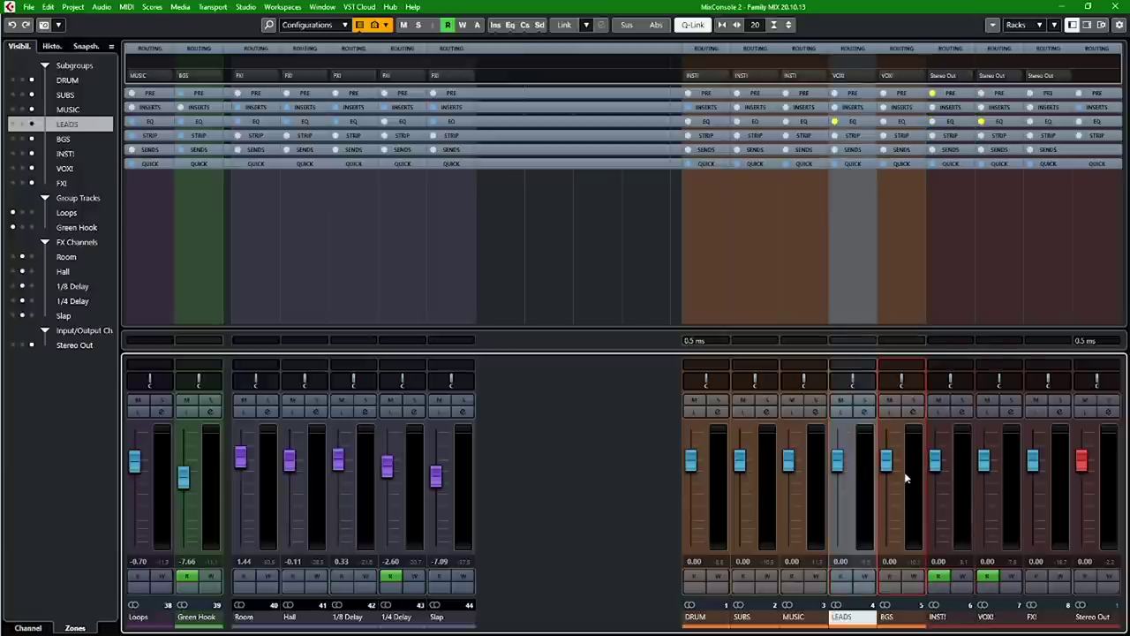
{"action": "left_click", "coordinate": [1005, 482]}
{"action": "left_click", "coordinate": [1056, 476]}
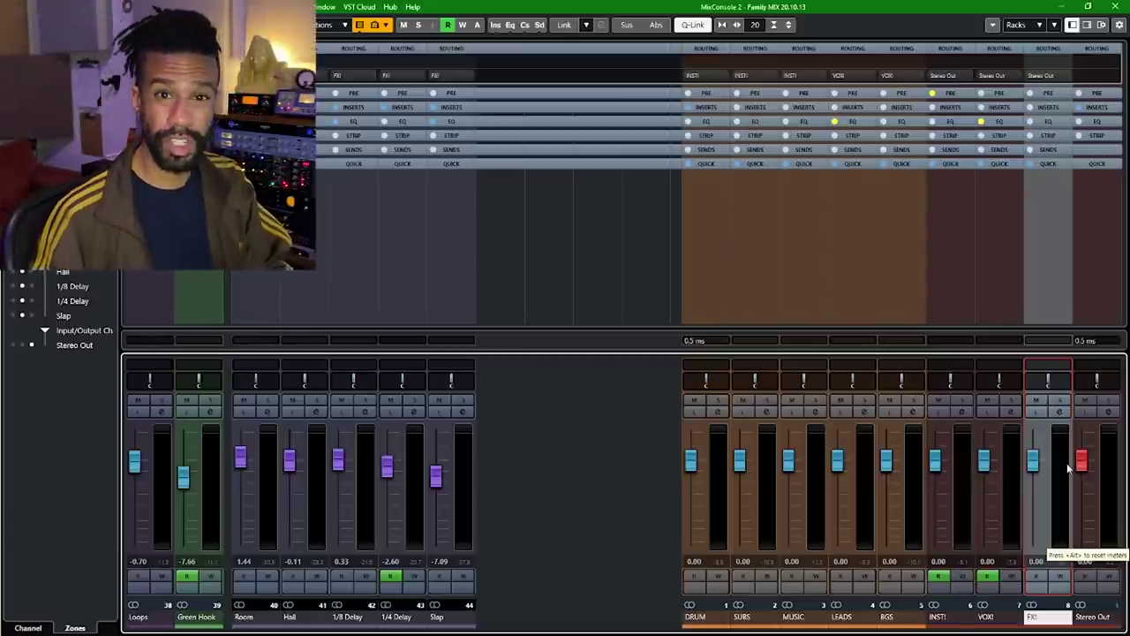
- Select the INST!, VOX! and FX! group channels in turn to review the final groups feeding the Stereo Out
{"action": "scroll", "coordinate": [1033, 472], "scroll_direction": "down", "scroll_amount": 5}
{"action": "scroll", "coordinate": [1033, 473], "scroll_direction": "up", "scroll_amount": 5}
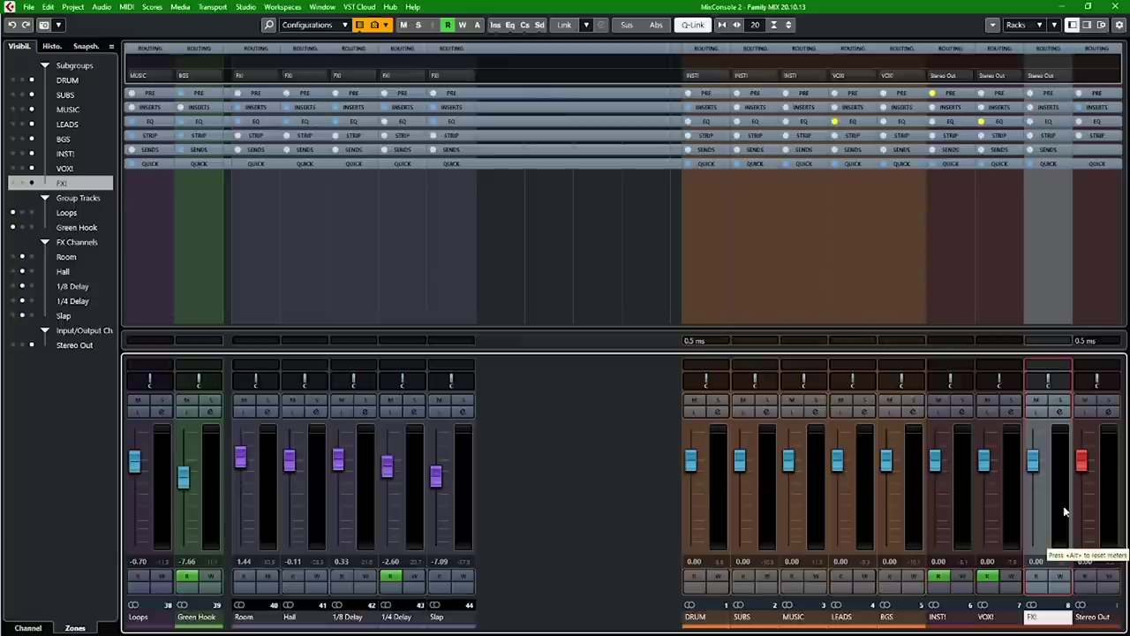
{"action": "left_click", "coordinate": [964, 484]}
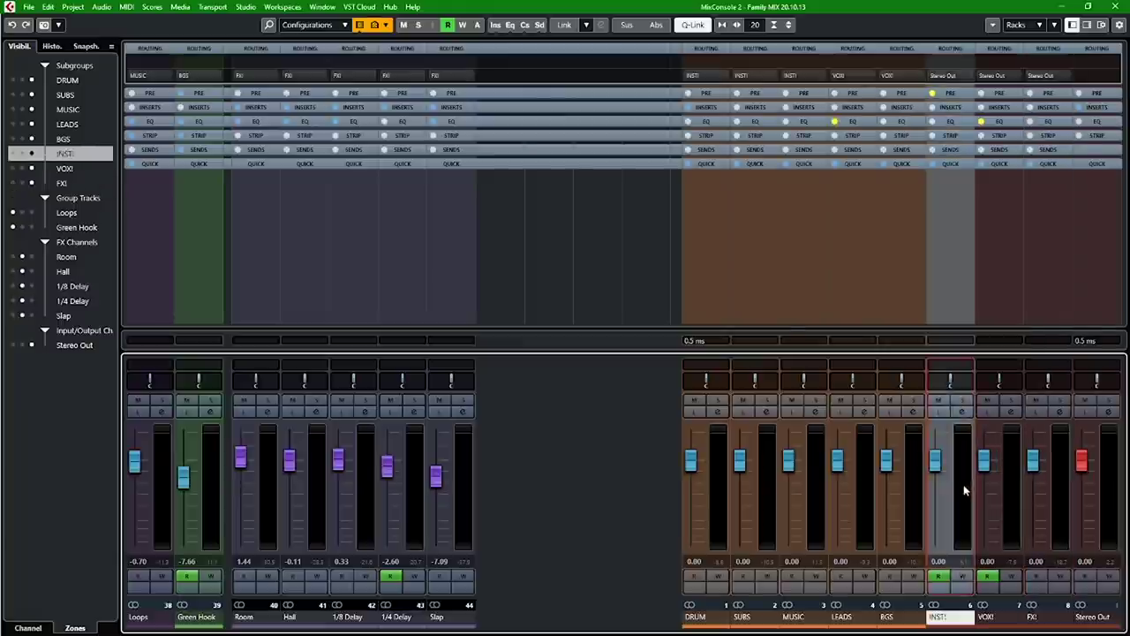
{"action": "left_click", "coordinate": [1012, 493]}
{"action": "left_click", "coordinate": [1059, 485]}
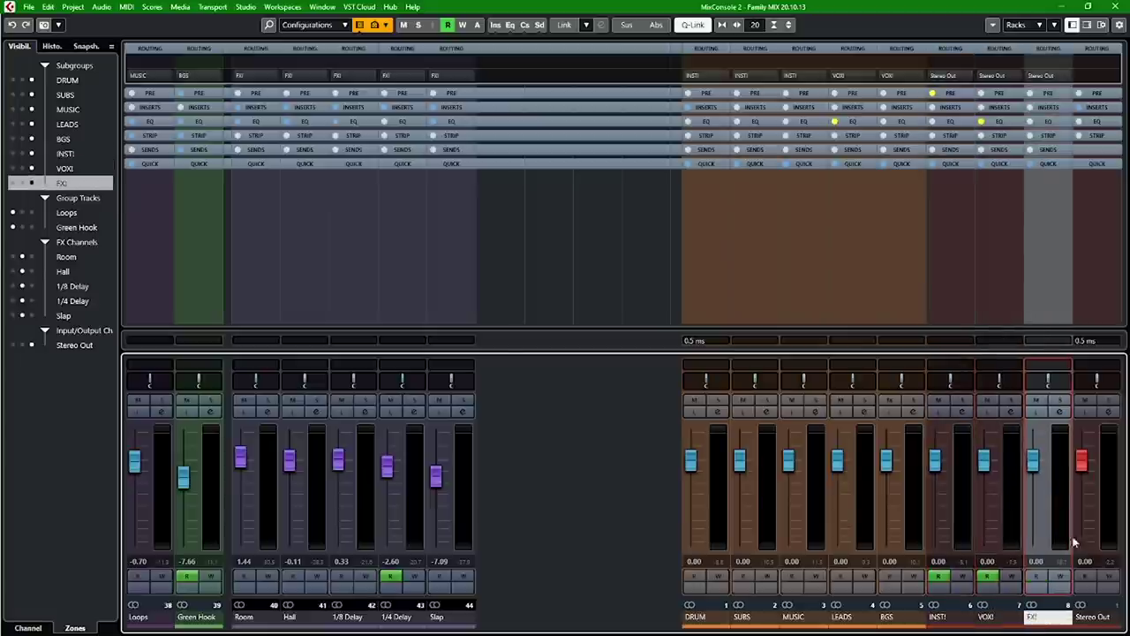
- Reveal the inserts in MixConsole 2 and inspect the Magneto II settings on Stereo Out and on the DRUM group, closing each plug-in
{"action": "left_click", "coordinate": [1108, 485]}
{"action": "left_click", "coordinate": [1103, 107]}
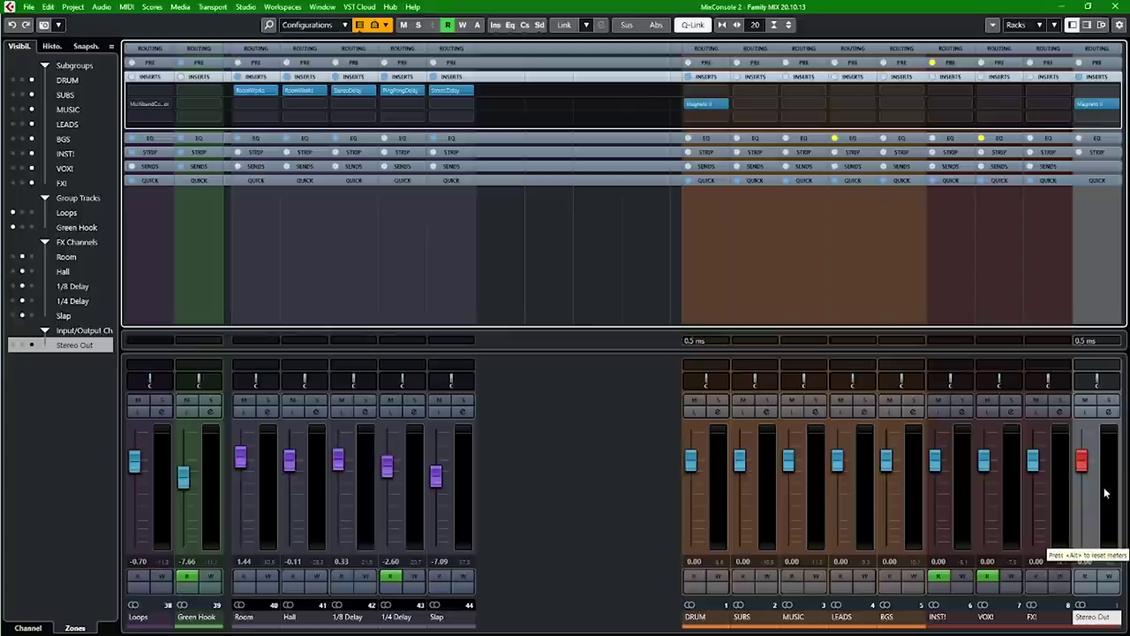
{"action": "left_click", "coordinate": [1095, 104]}
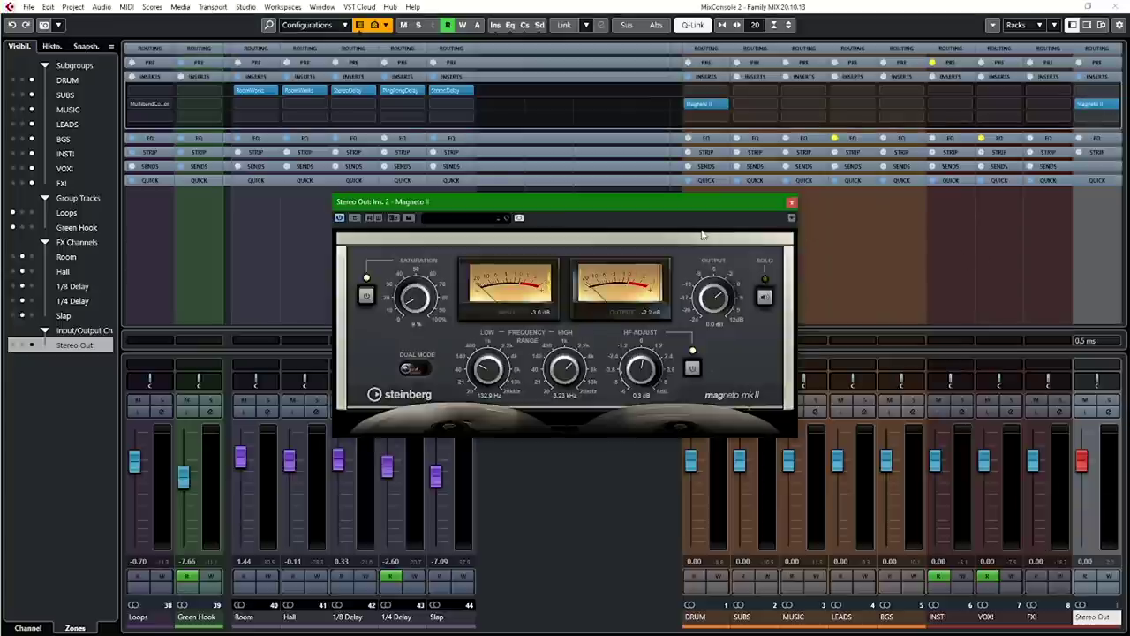
{"action": "left_click_drag", "start_coordinate": [681, 208], "coordinate": [844, 212]}
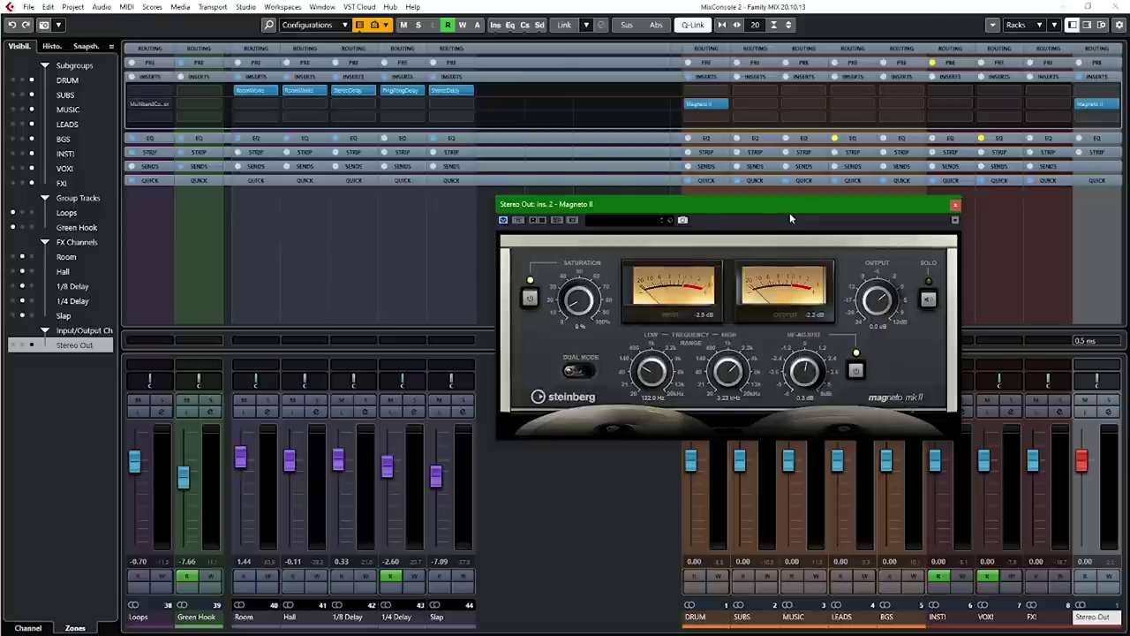
{"action": "left_click", "coordinate": [954, 206]}
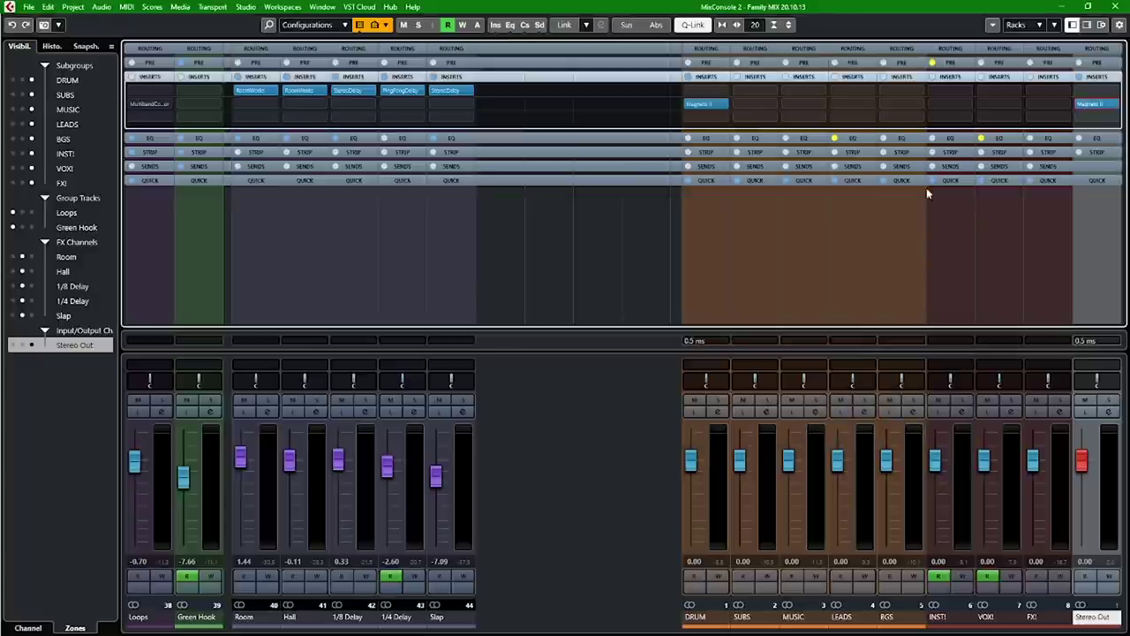
{"action": "left_click", "coordinate": [703, 105]}
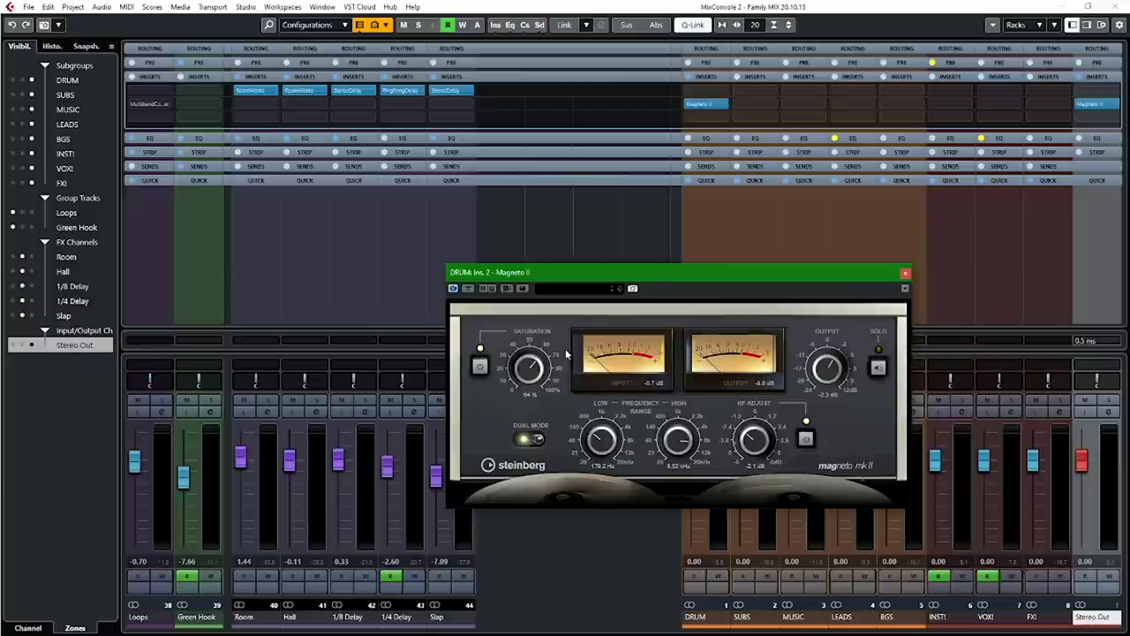
{"action": "left_click", "coordinate": [905, 272]}
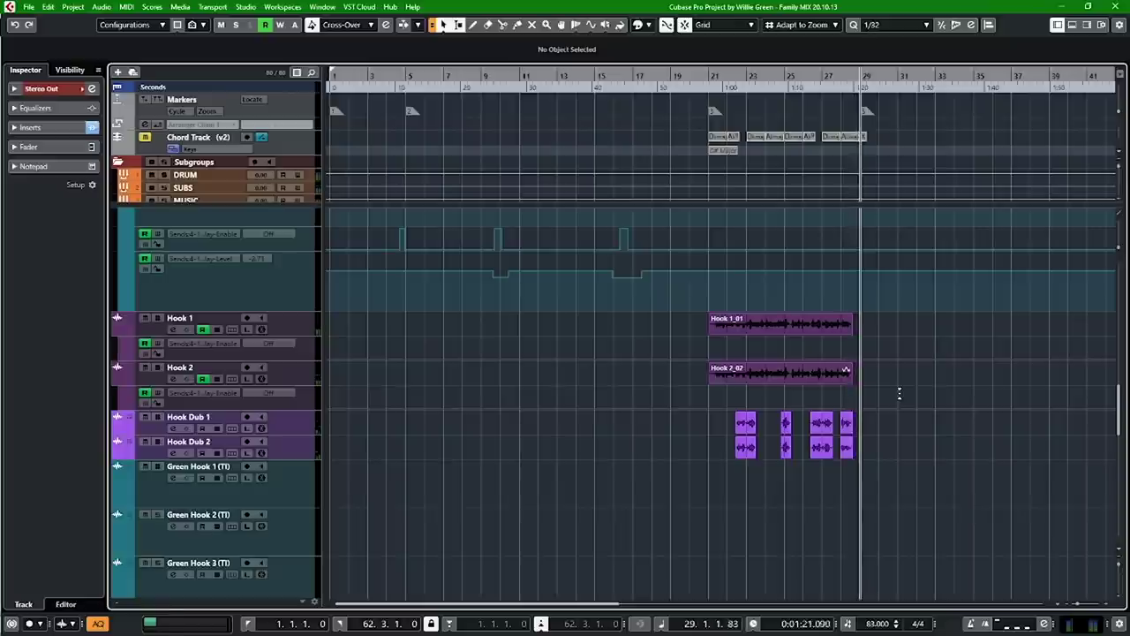
- Stop playback and compare the send settings of the Hook 1 and Hook 2 tracks
{"action": "key", "text": "space"}
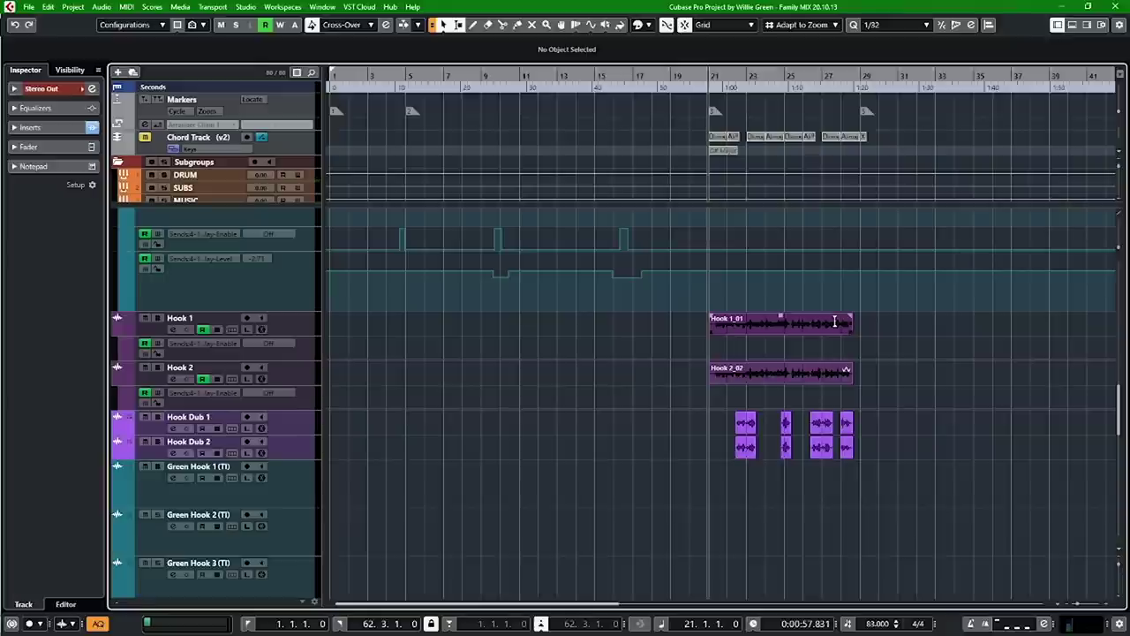
{"action": "left_click", "coordinate": [293, 326]}
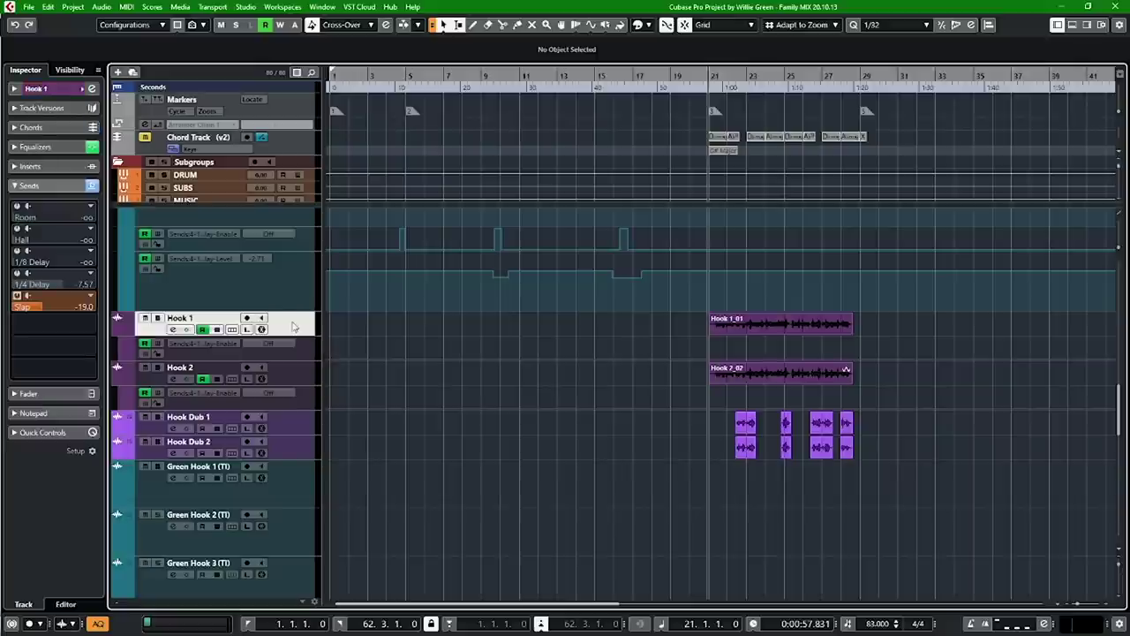
{"action": "left_click", "coordinate": [295, 378]}
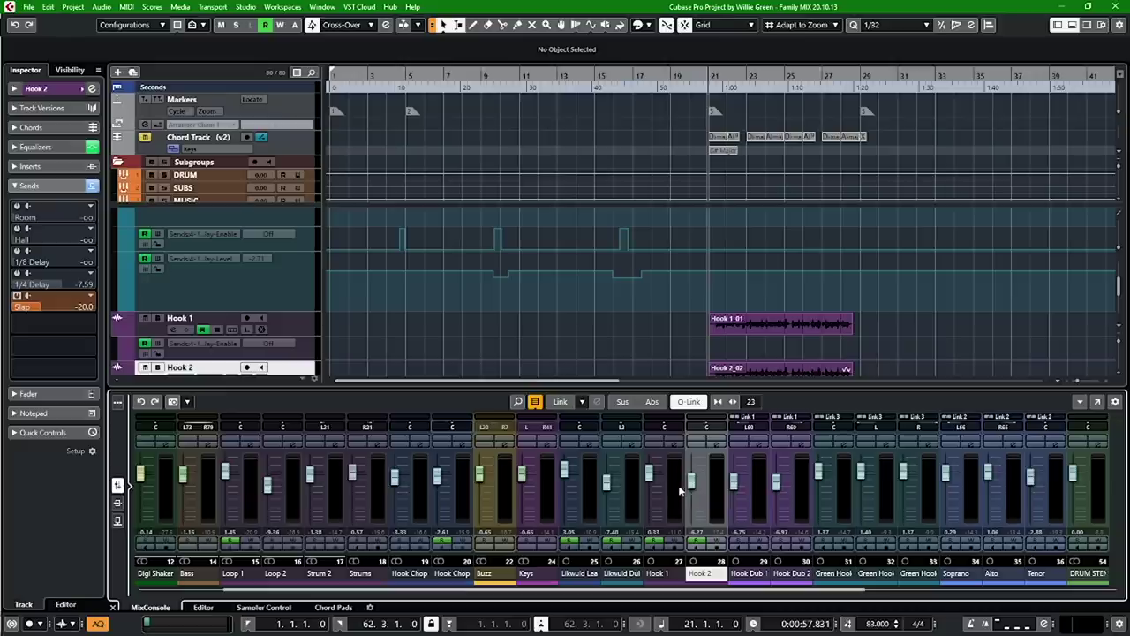
- Review the equalizer and channel strip settings of the Hook 2 channel, then close its channel settings
{"action": "left_click", "coordinate": [674, 488]}
{"action": "left_click", "coordinate": [714, 482]}
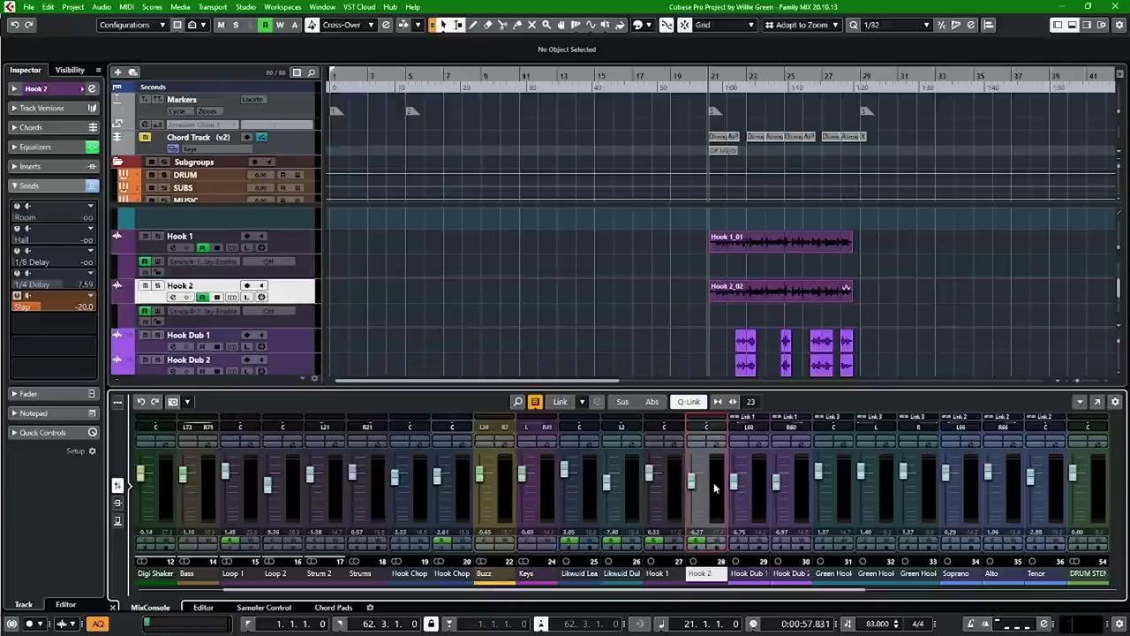
{"action": "left_click", "coordinate": [715, 447]}
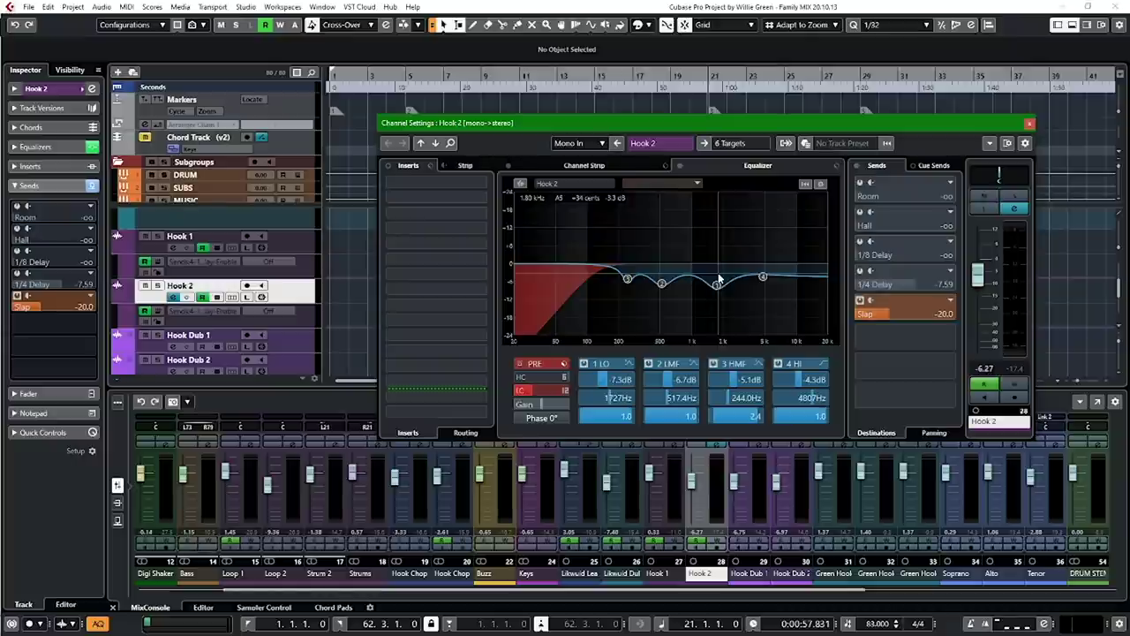
{"action": "left_click", "coordinate": [635, 165]}
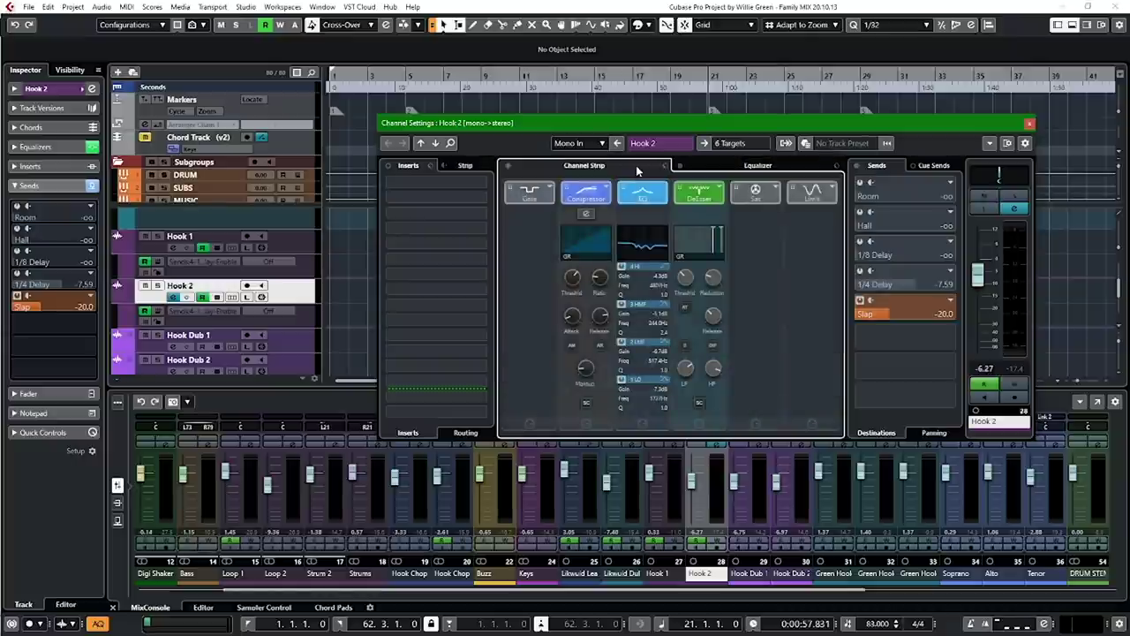
{"action": "left_click", "coordinate": [1029, 124]}
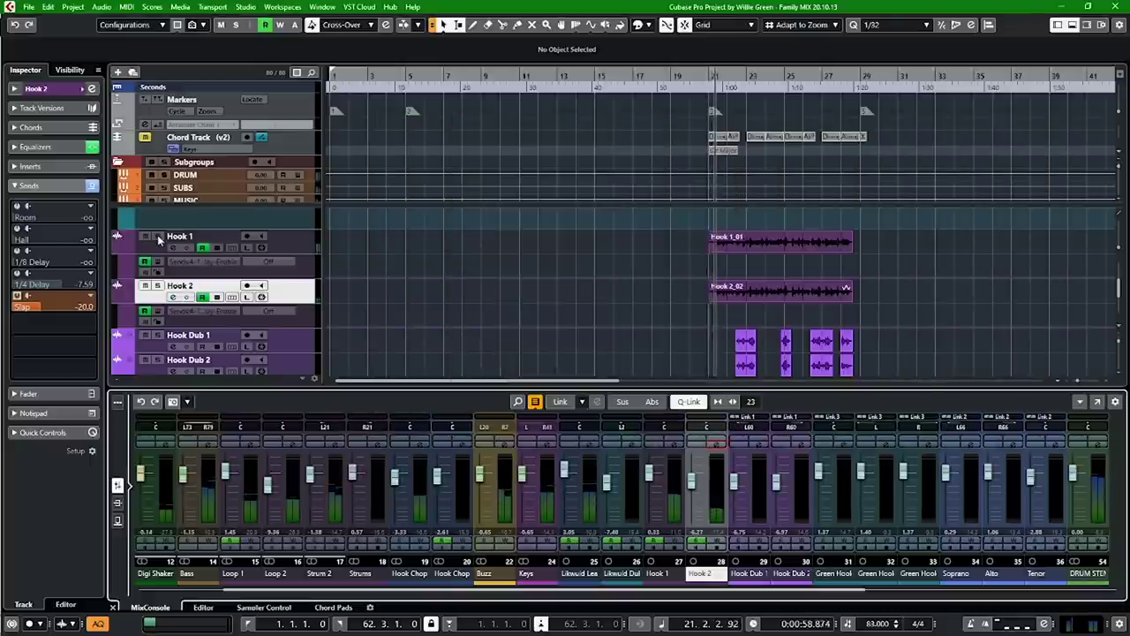
- Listen to Hook 1 and Hook 2 soloed together, then stop playback
{"action": "left_click", "coordinate": [157, 285]}
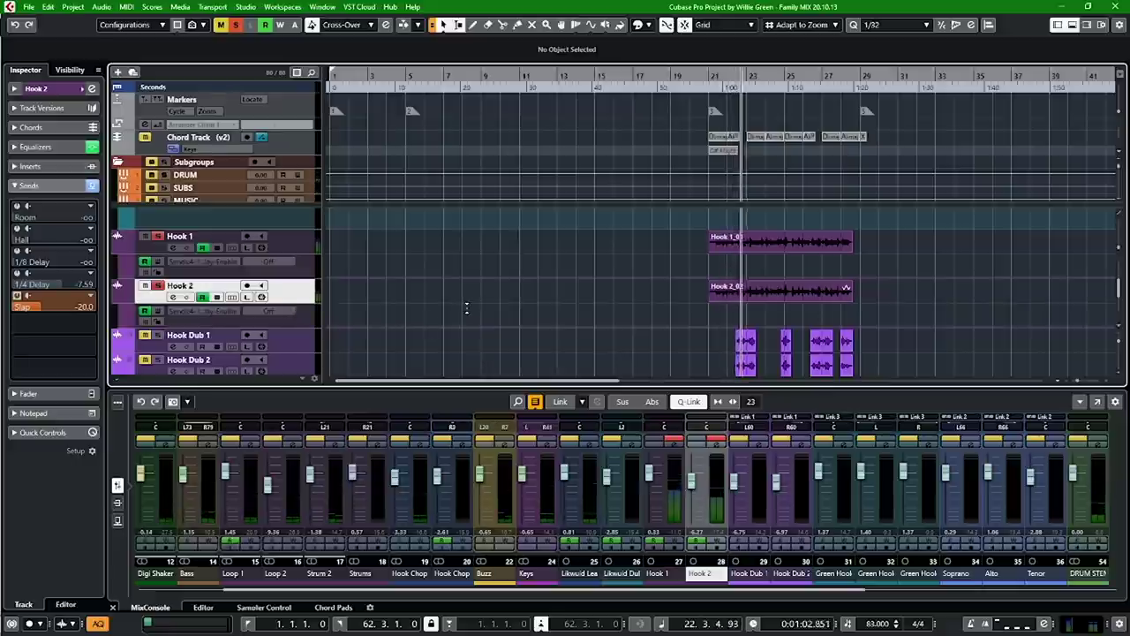
{"action": "key", "text": "space"}
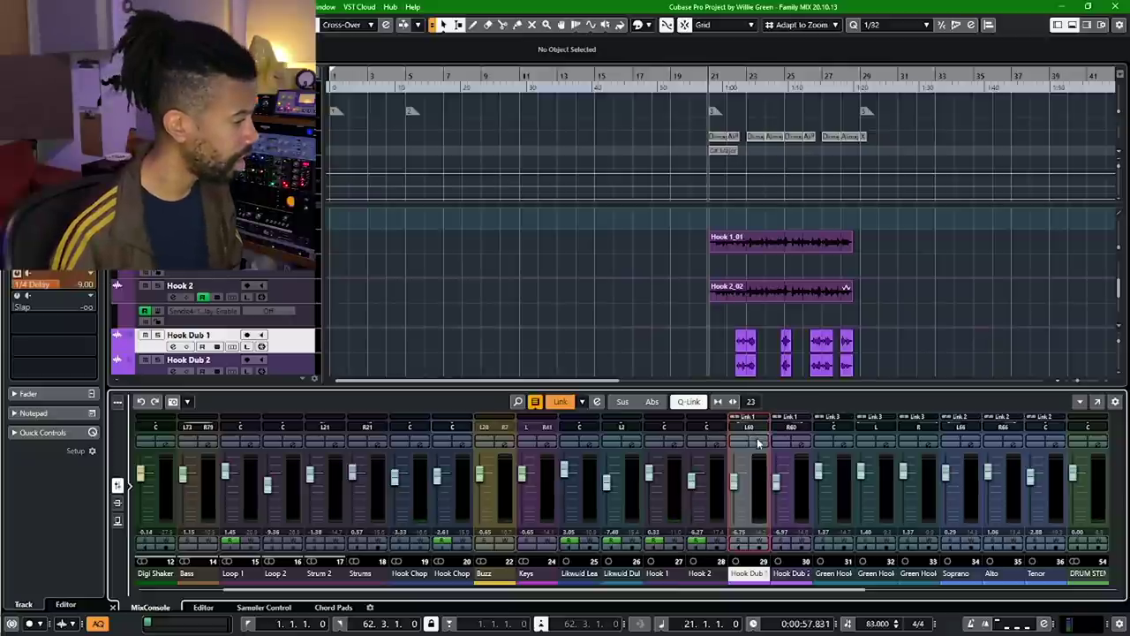
- Open the channel settings of Hook Dub 1 and examine its channel strip and sends while the hook plays
{"action": "left_click", "coordinate": [761, 449]}
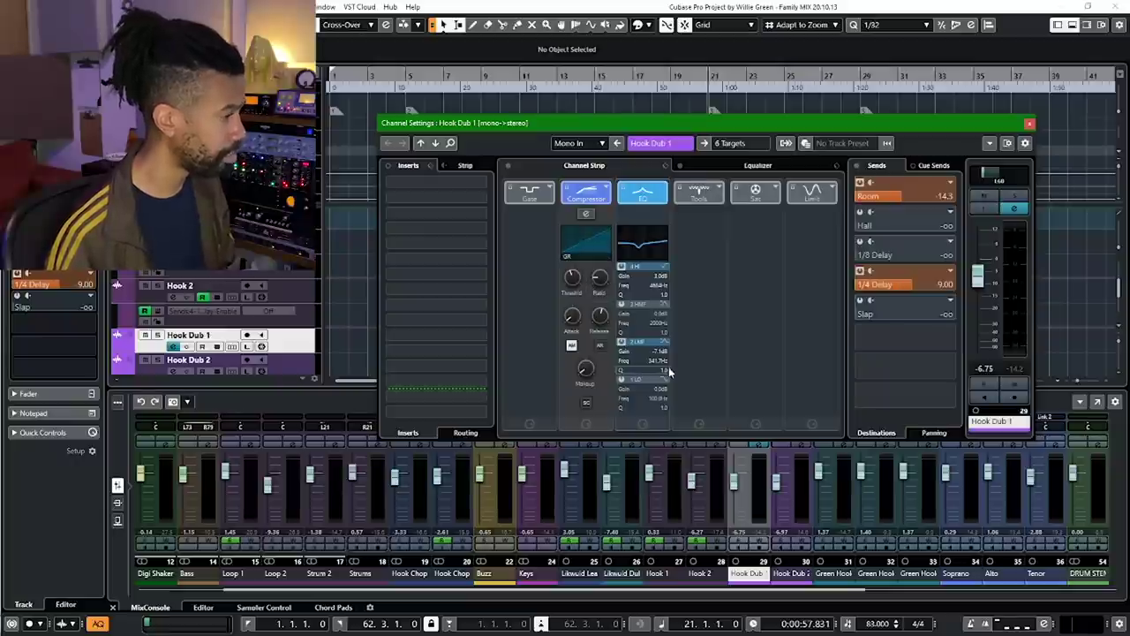
{"action": "key", "text": "space"}
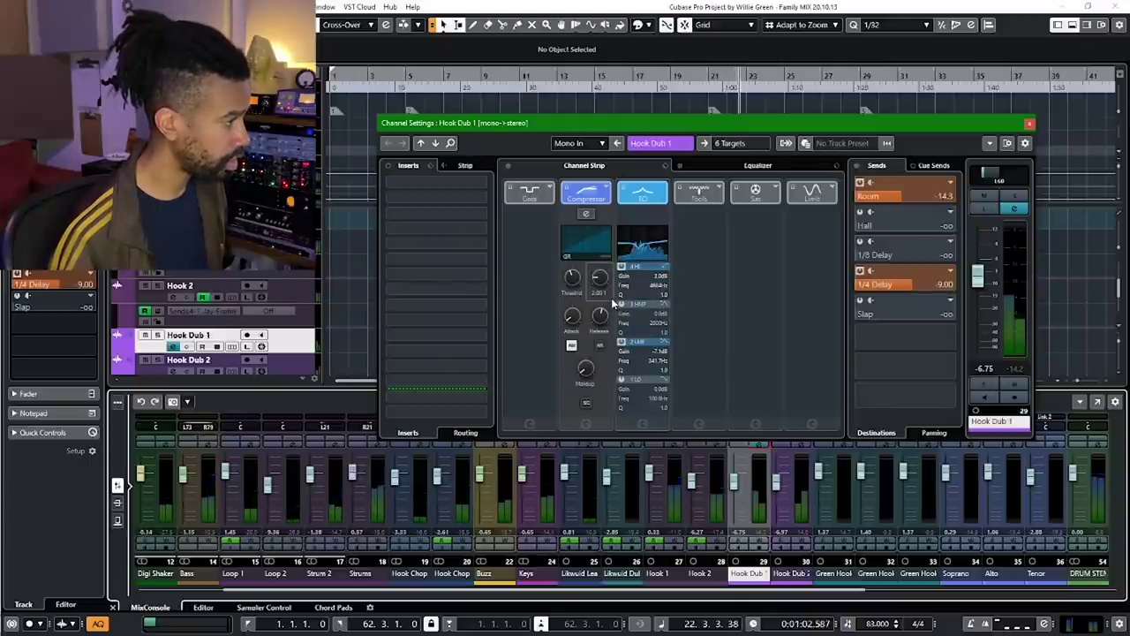
{"action": "key", "text": "space"}
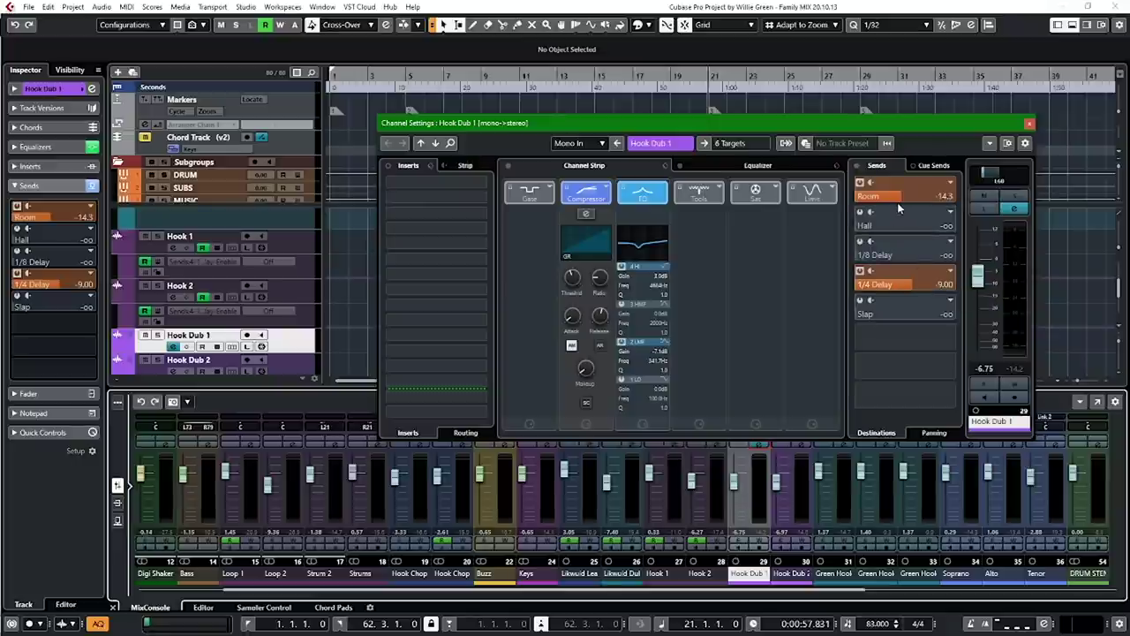
- Place the project cursor at bar 45, bring the Green Hook tracks into view and select the Green Hook 2 channel
{"action": "left_click", "coordinate": [702, 494]}
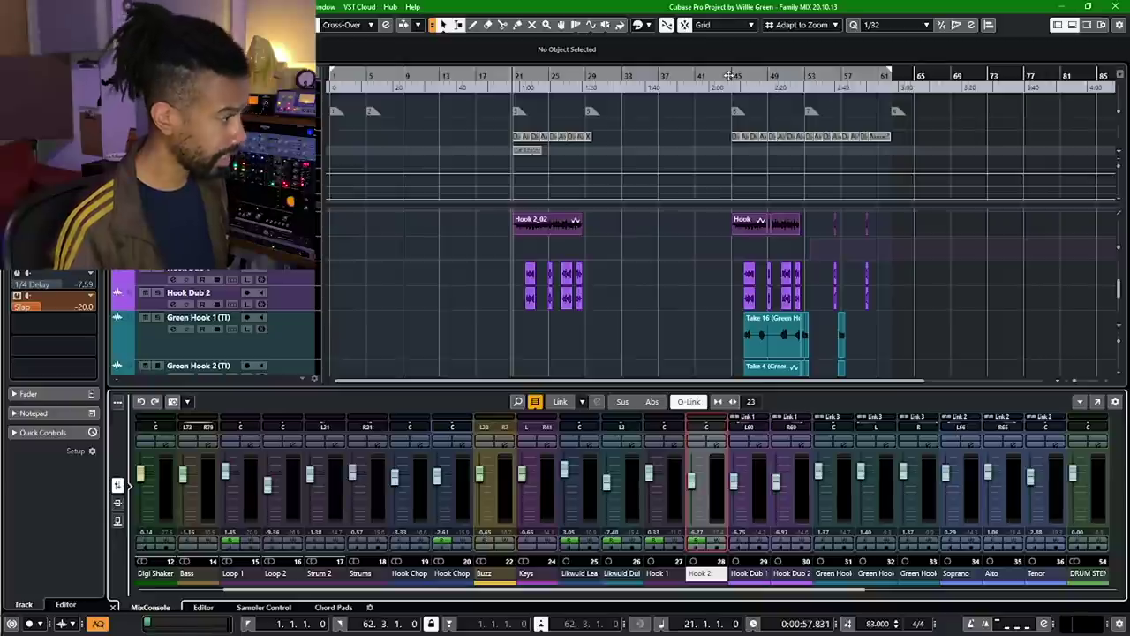
{"action": "left_click_drag", "start_coordinate": [728, 75], "coordinate": [771, 269]}
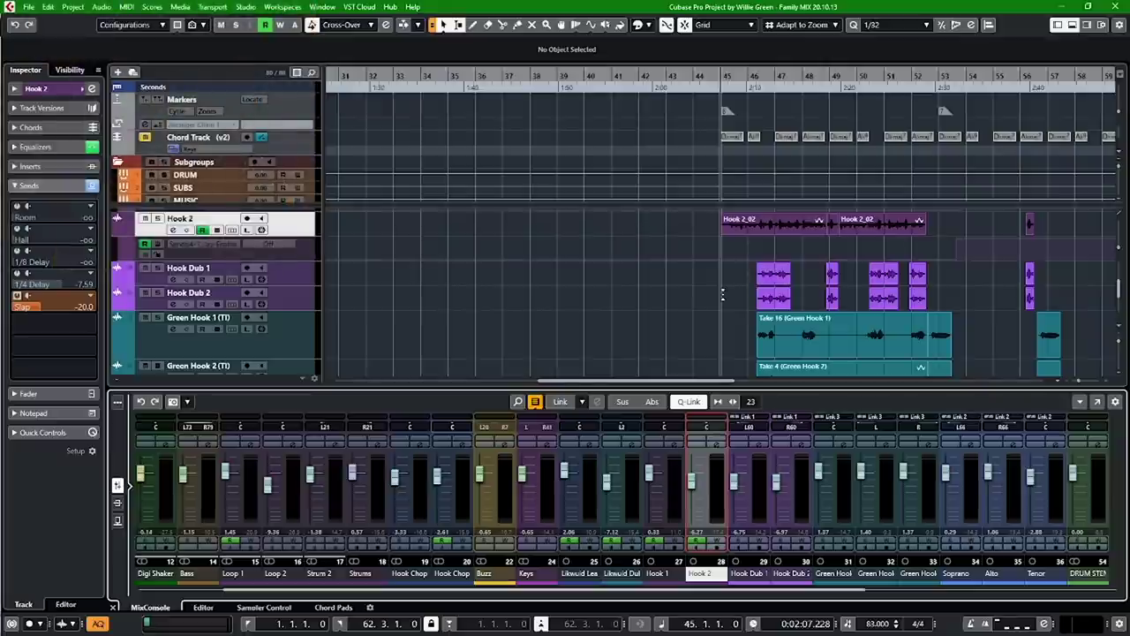
{"action": "scroll", "coordinate": [723, 294], "scroll_direction": "down", "scroll_amount": 2}
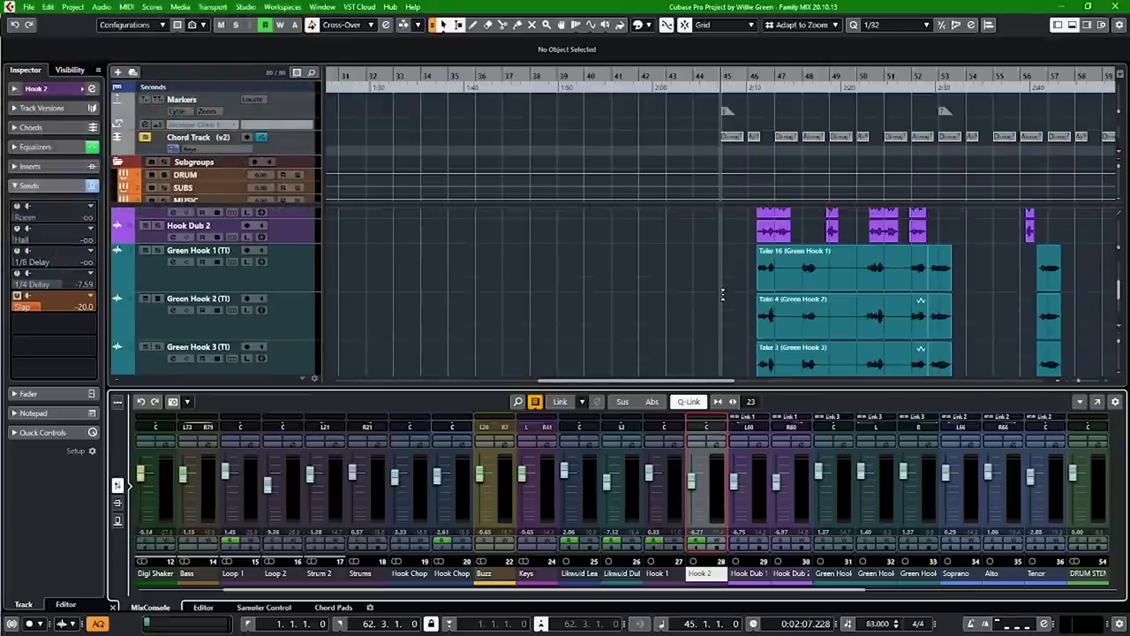
{"action": "scroll", "coordinate": [723, 294], "scroll_direction": "down", "scroll_amount": 1}
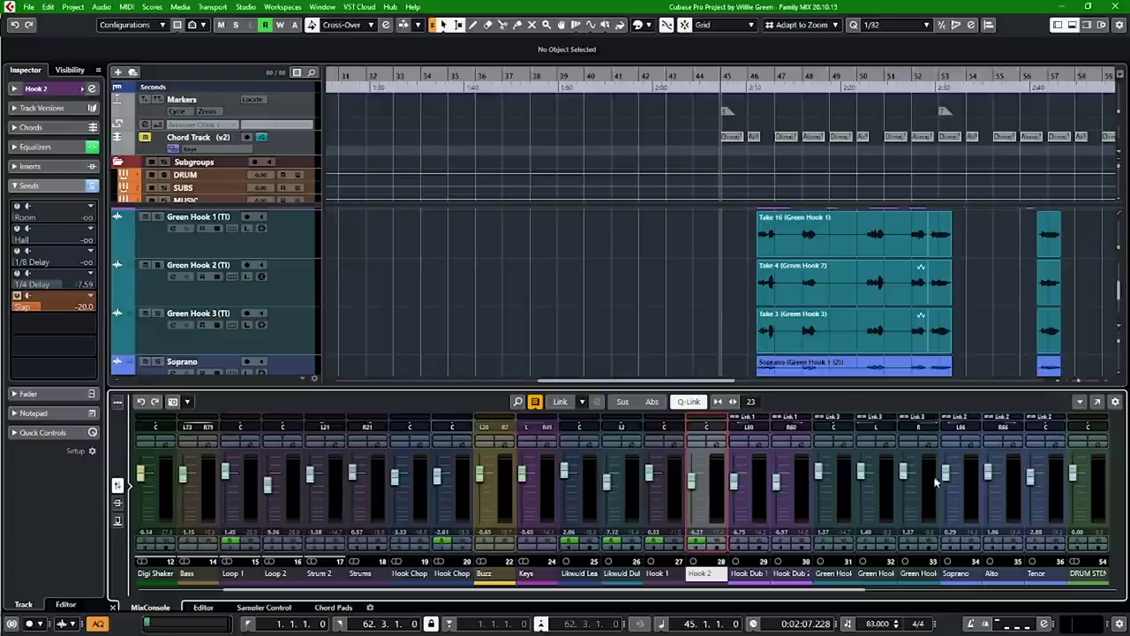
{"action": "left_click", "coordinate": [886, 482]}
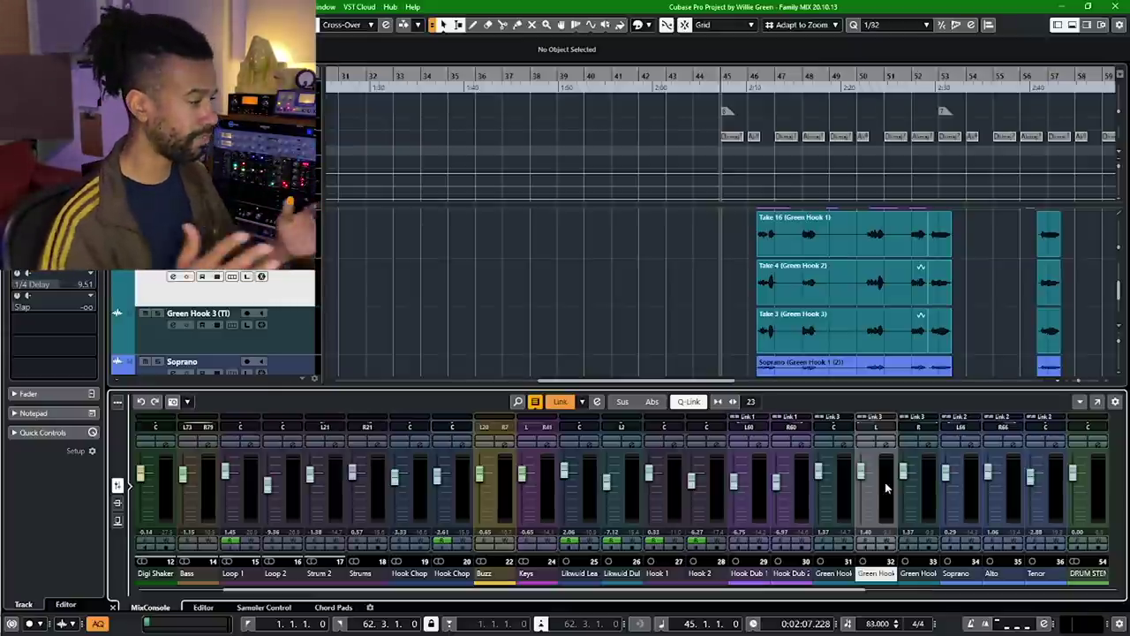
- Mute Soprano, Alto and Tenor and play the three Green Hook channels soloed, enlarging the lower mixer to show its controls
{"action": "left_click", "coordinate": [955, 441]}
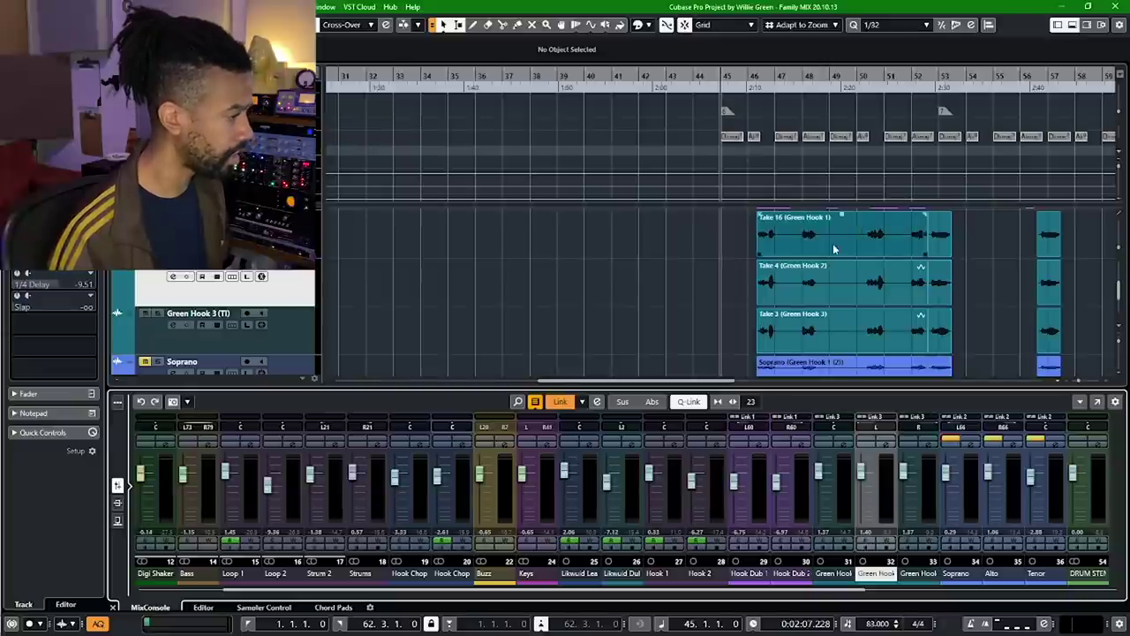
{"action": "key", "text": "space"}
{"action": "left_click", "coordinate": [844, 438]}
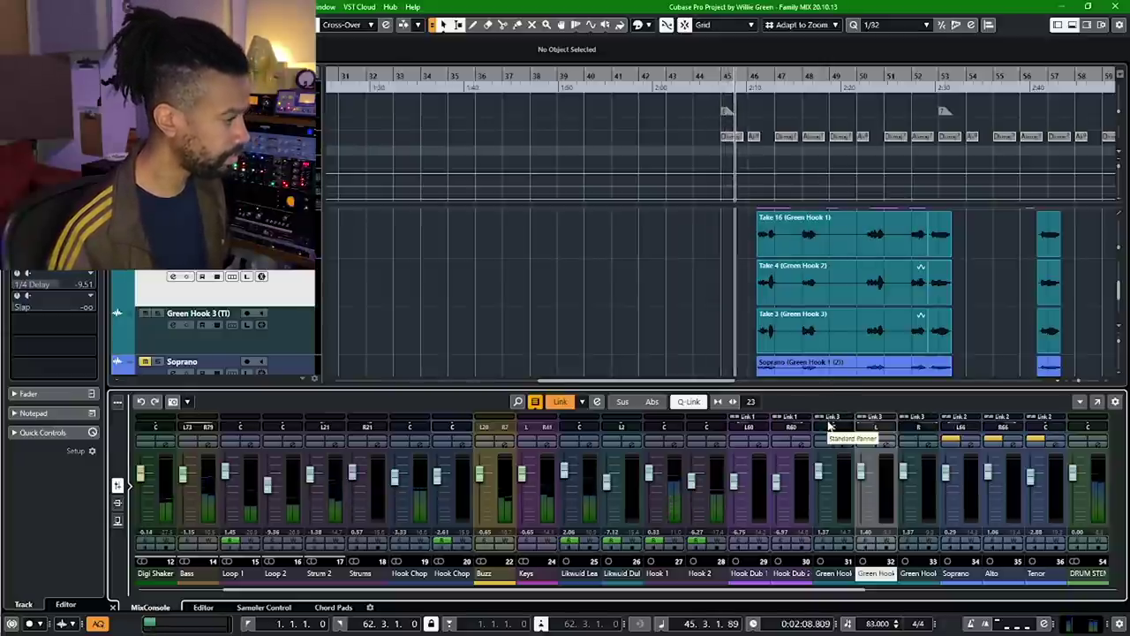
{"action": "left_click_drag", "start_coordinate": [857, 386], "coordinate": [867, 343]}
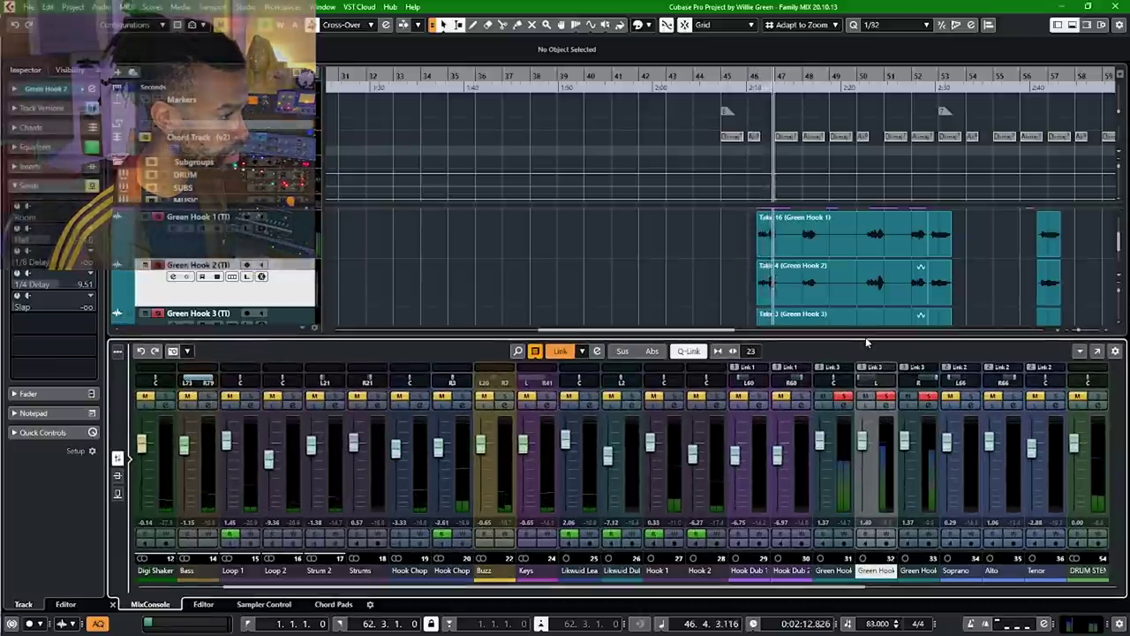
{"action": "key", "text": "space"}
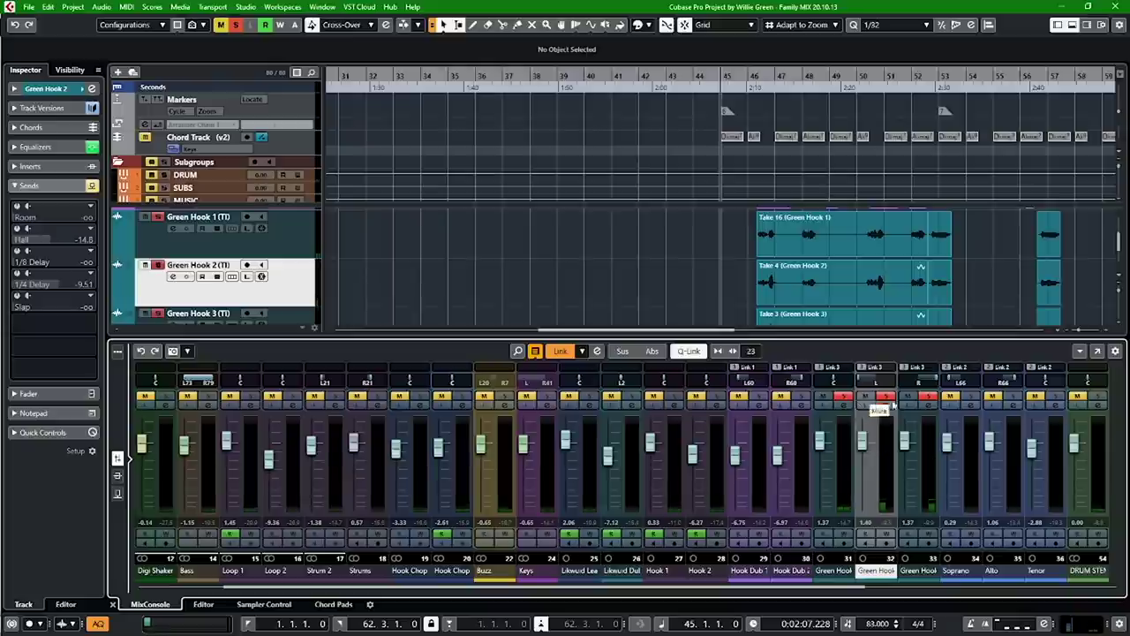
- Solo the linked Soprano, Alto and Tenor channels with Soprano panned to L70 and Alto to R70, and compare Green Hook 1 with Soprano
{"action": "left_click", "coordinate": [969, 396]}
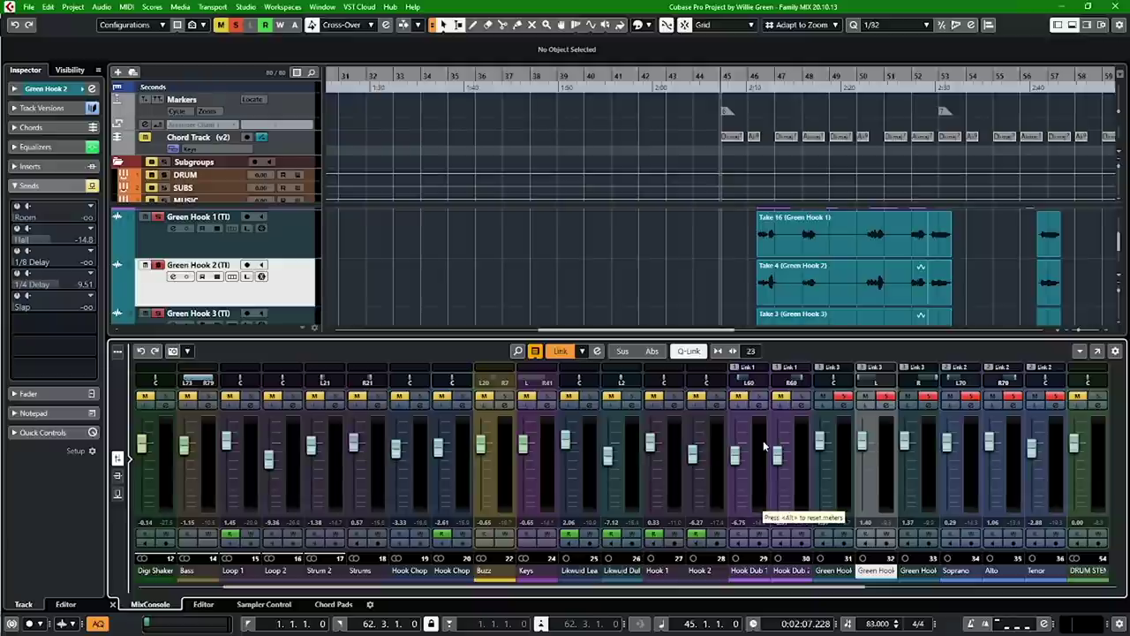
{"action": "left_click", "coordinate": [852, 460]}
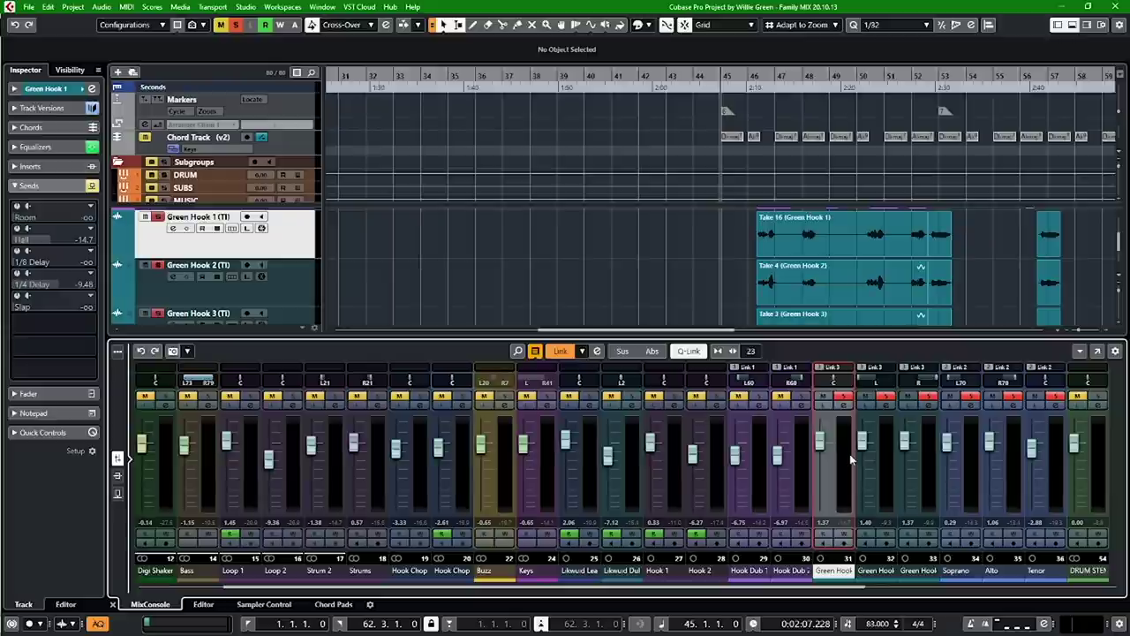
{"action": "left_click", "coordinate": [968, 473]}
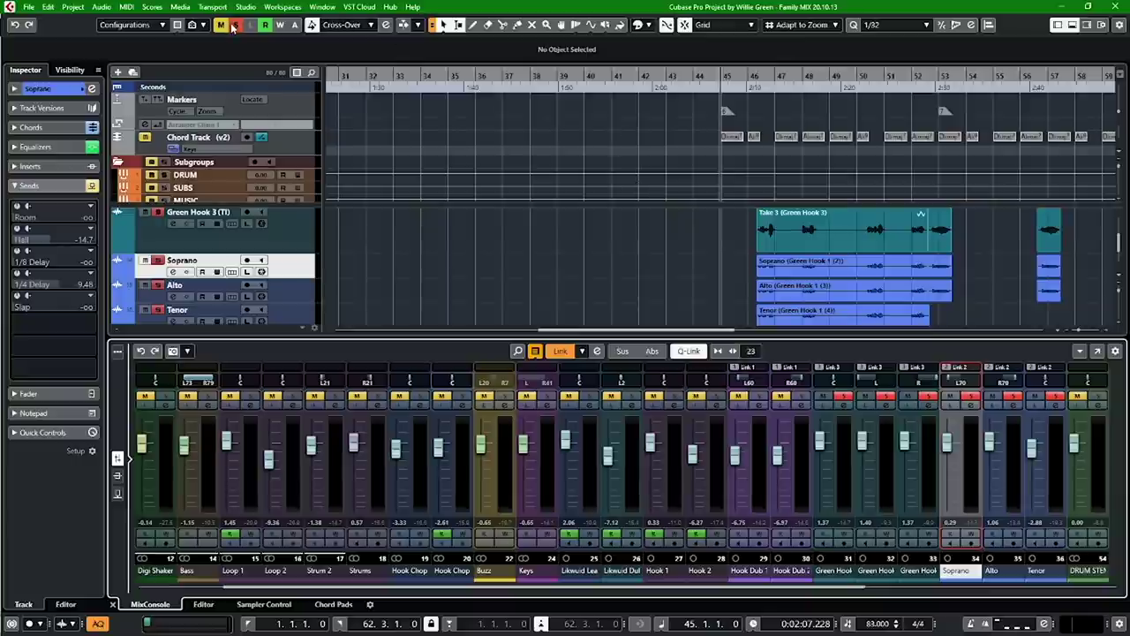
- Clear all solos, unmute Soprano, Alto and Tenor, and play the full mix of the hook from bar 45 before stopping
{"action": "left_click", "coordinate": [234, 27]}
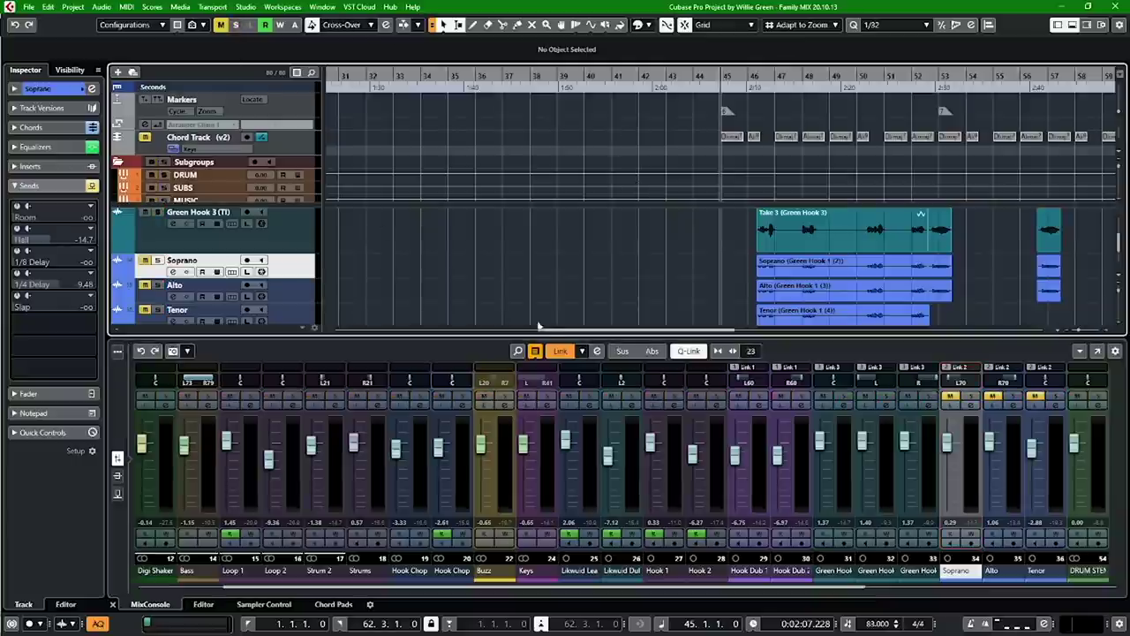
{"action": "left_click", "coordinate": [951, 398]}
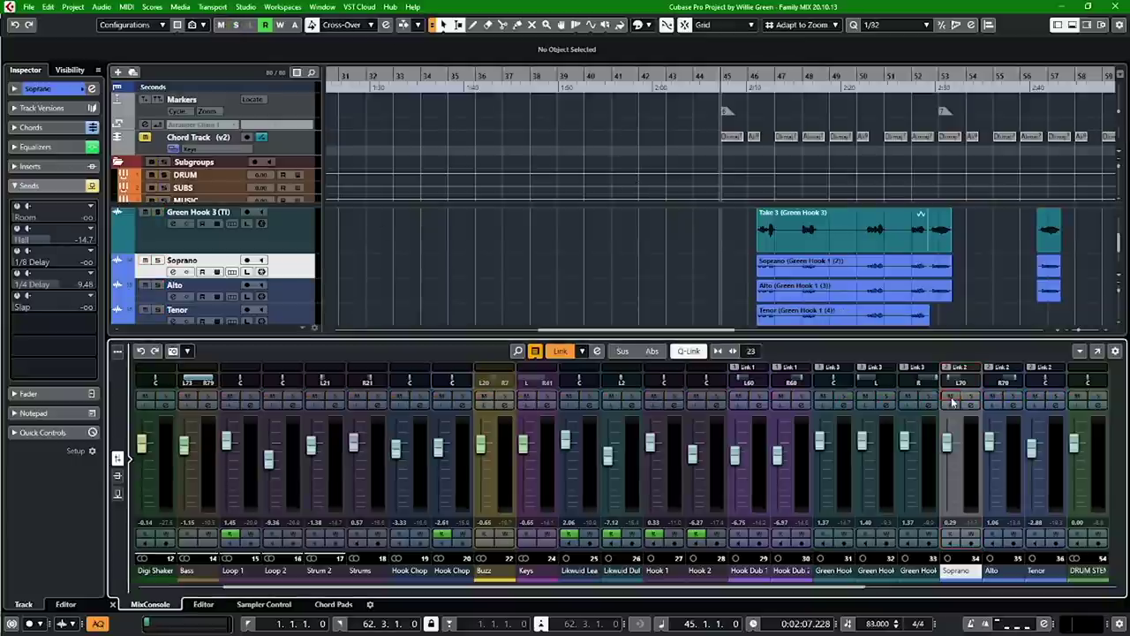
{"action": "key", "text": "space"}
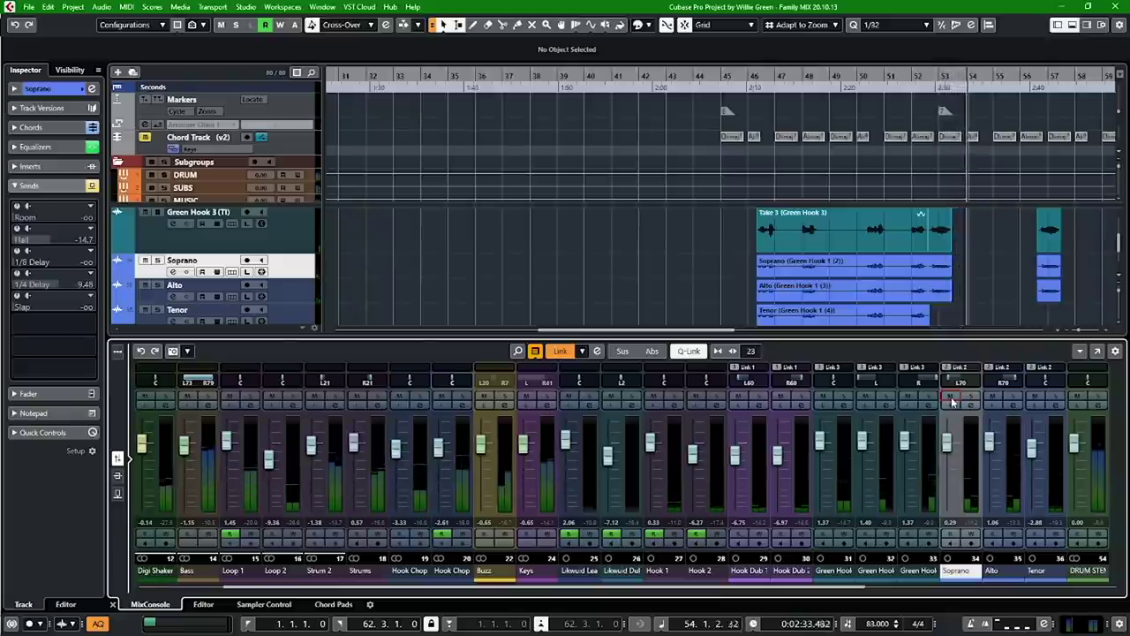
{"action": "key", "text": "space"}
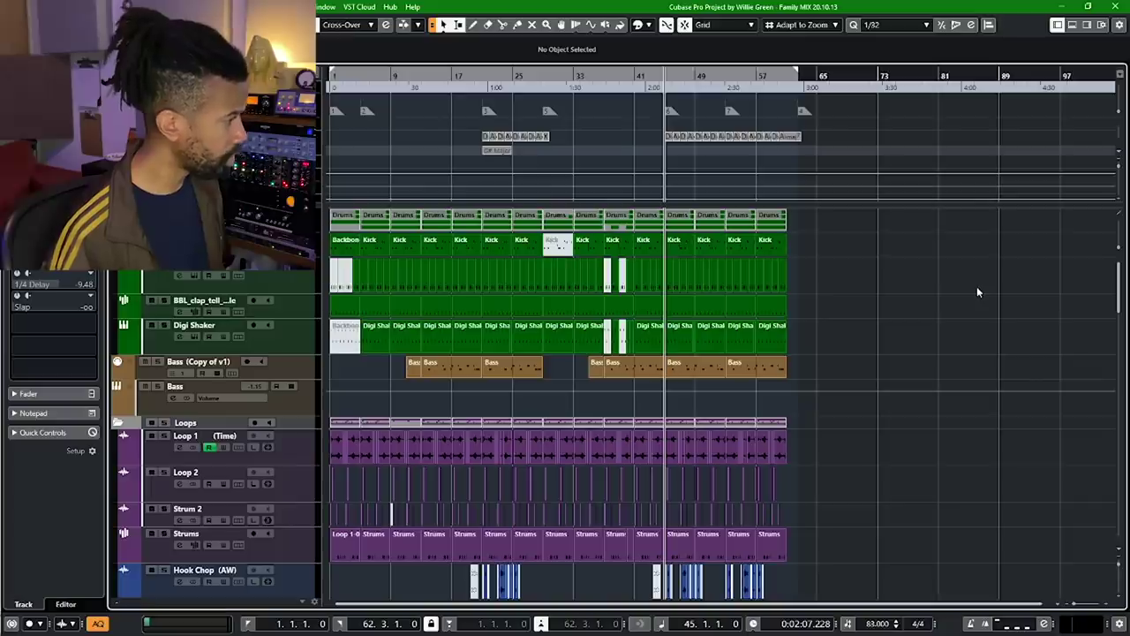
- Zoom in on the beginning of the arrangement to show the first 28 bars while the Drums folder plays soloed
{"action": "key", "text": "h"}
{"action": "key", "text": "h"}
{"action": "key", "text": "h"}
{"action": "key", "text": "h"}
{"action": "key", "text": "h"}
{"action": "key", "text": "h"}
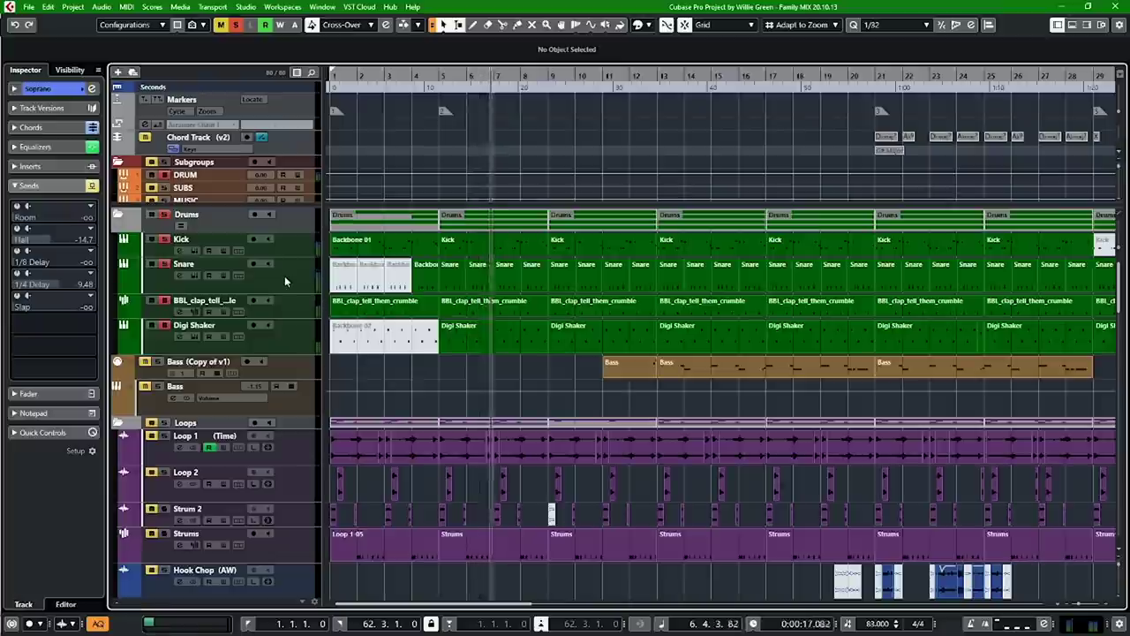
- Open the Kick channel's settings from the mixer, solo the channel and show its equalizer curve
{"action": "key", "text": "F3"}
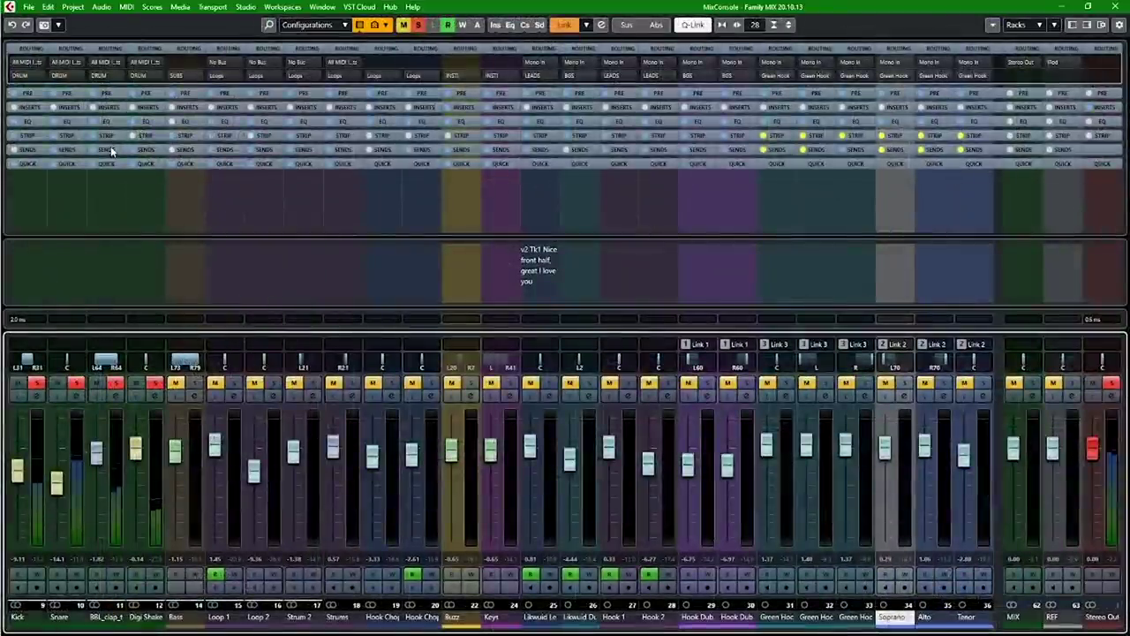
{"action": "left_click", "coordinate": [111, 150]}
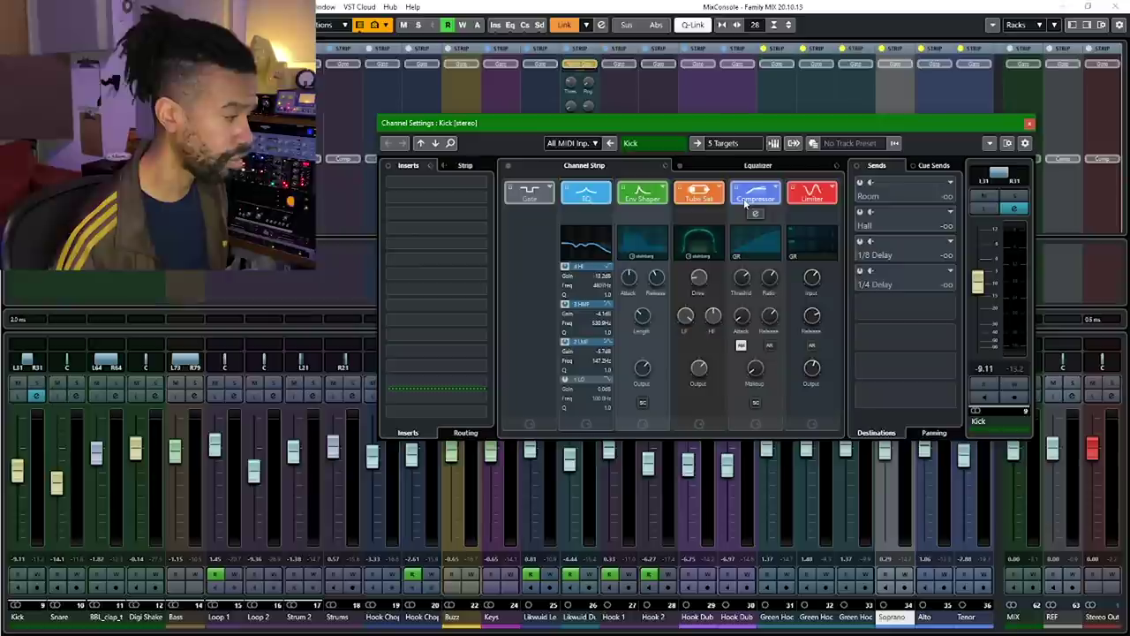
{"action": "left_click", "coordinate": [1011, 196]}
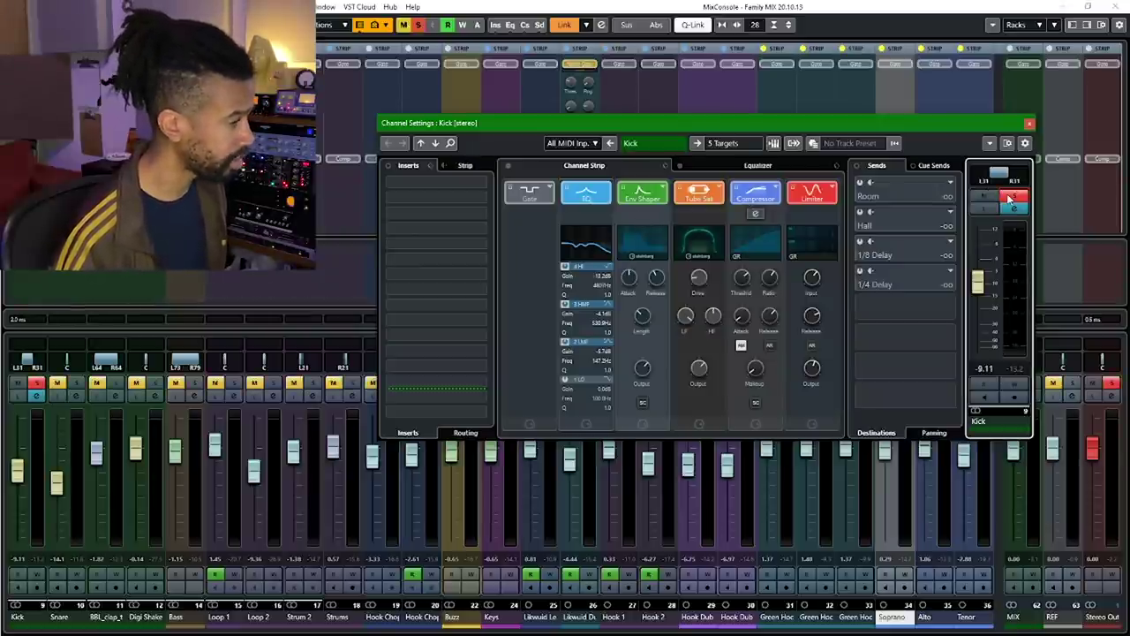
{"action": "left_click", "coordinate": [757, 167]}
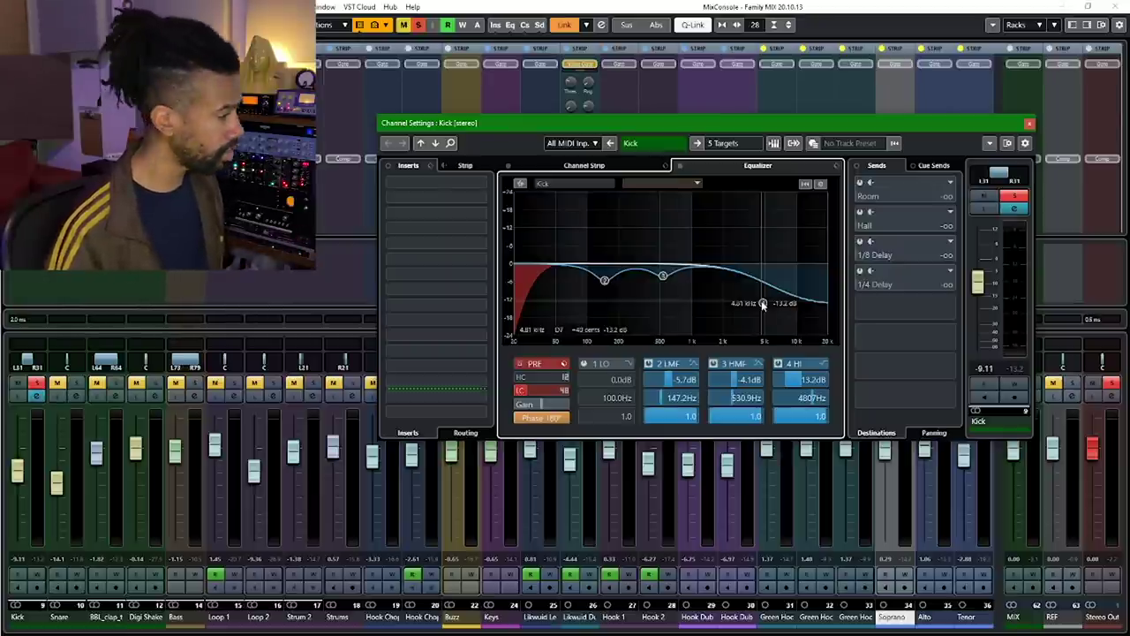
- Play the soloed Kick and compare its sound with the 4 HI equalizer band bypassed and re-enabled
{"action": "key", "text": "space"}
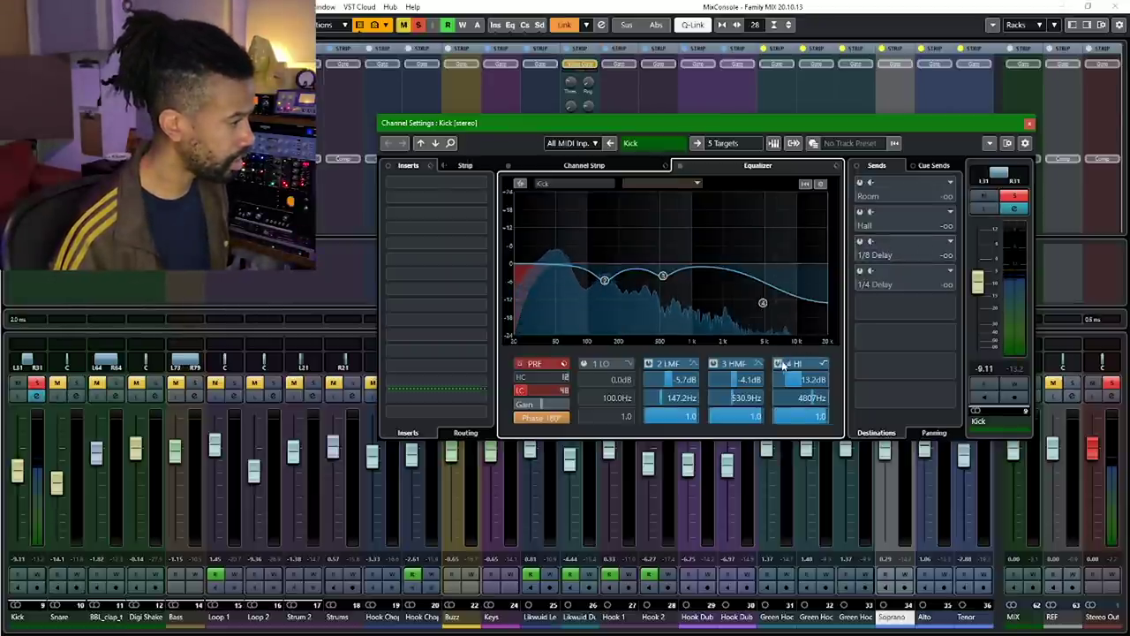
{"action": "left_click", "coordinate": [778, 363]}
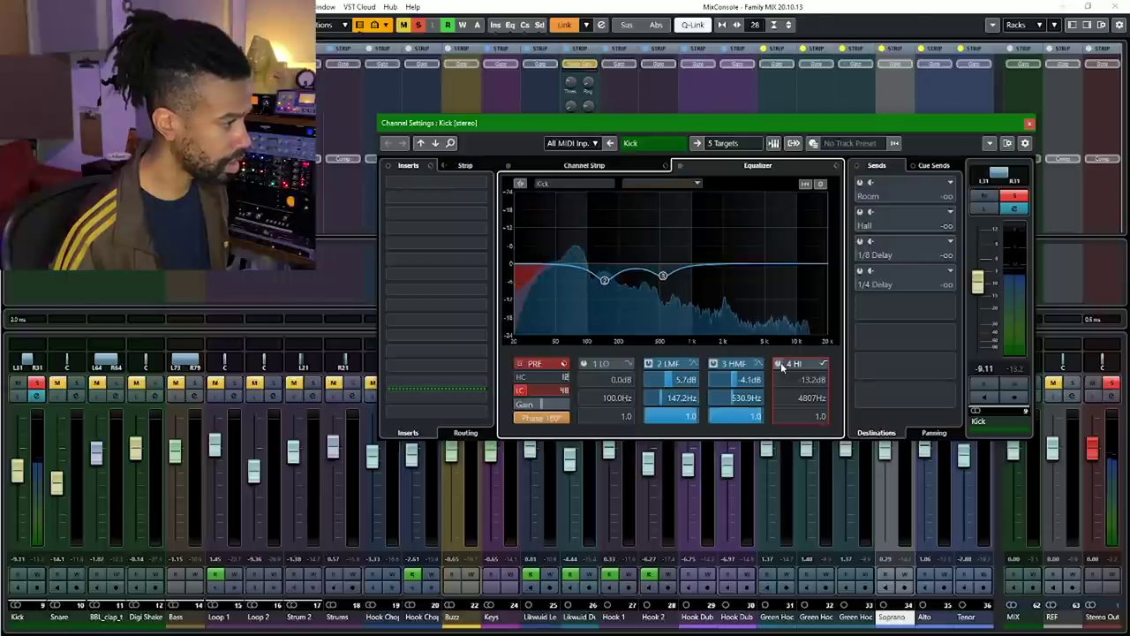
{"action": "left_click", "coordinate": [780, 363]}
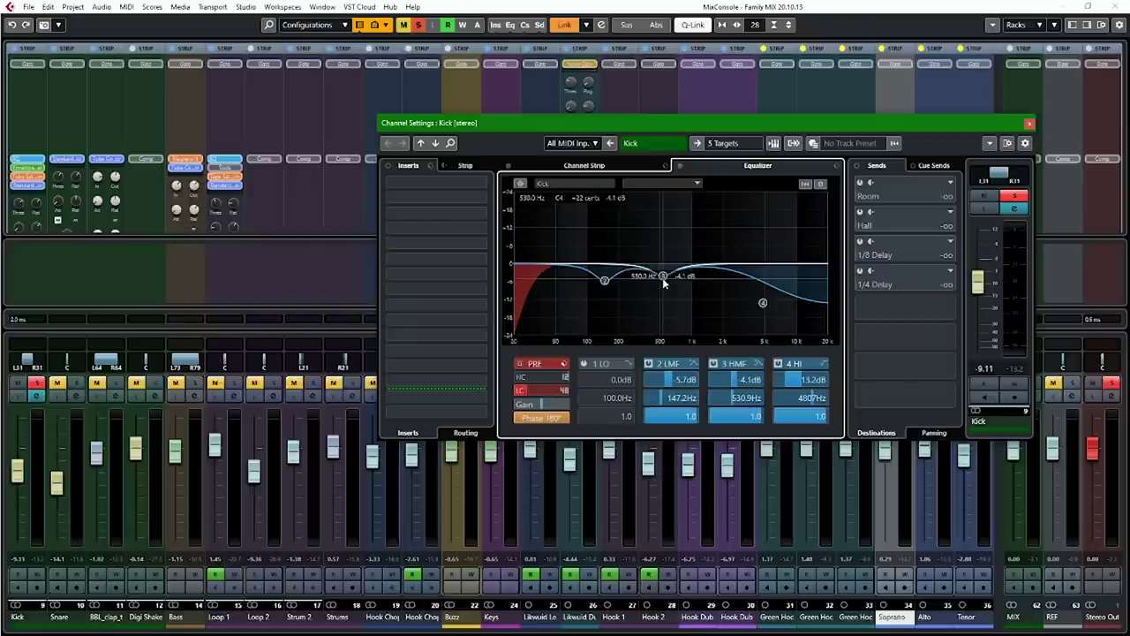
{"action": "left_click", "coordinate": [615, 167]}
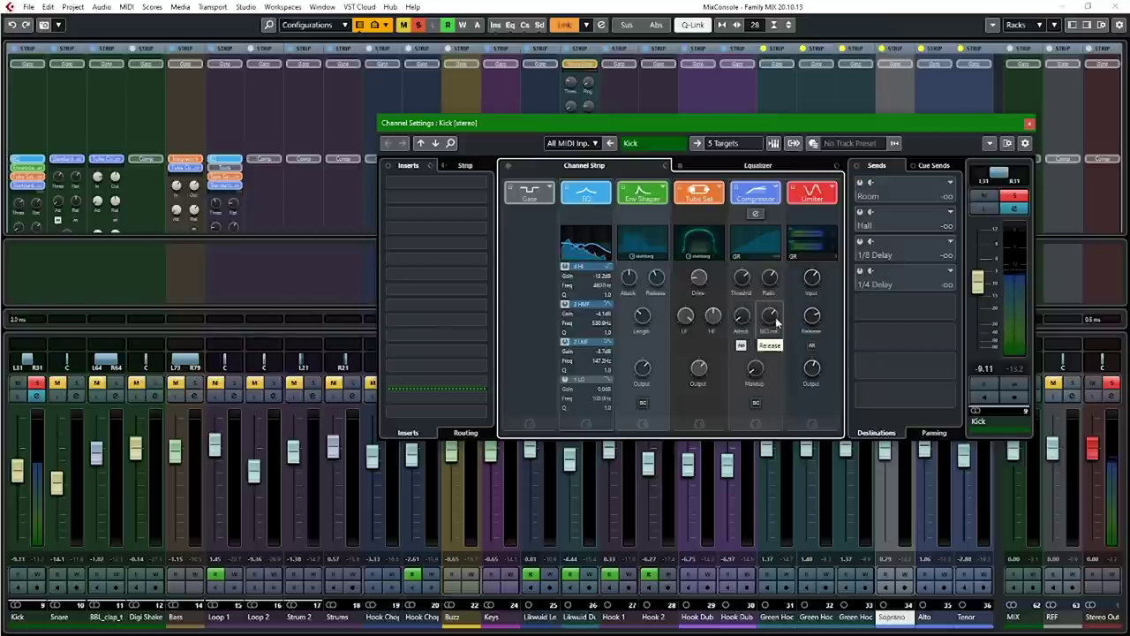
{"action": "left_click", "coordinate": [738, 194]}
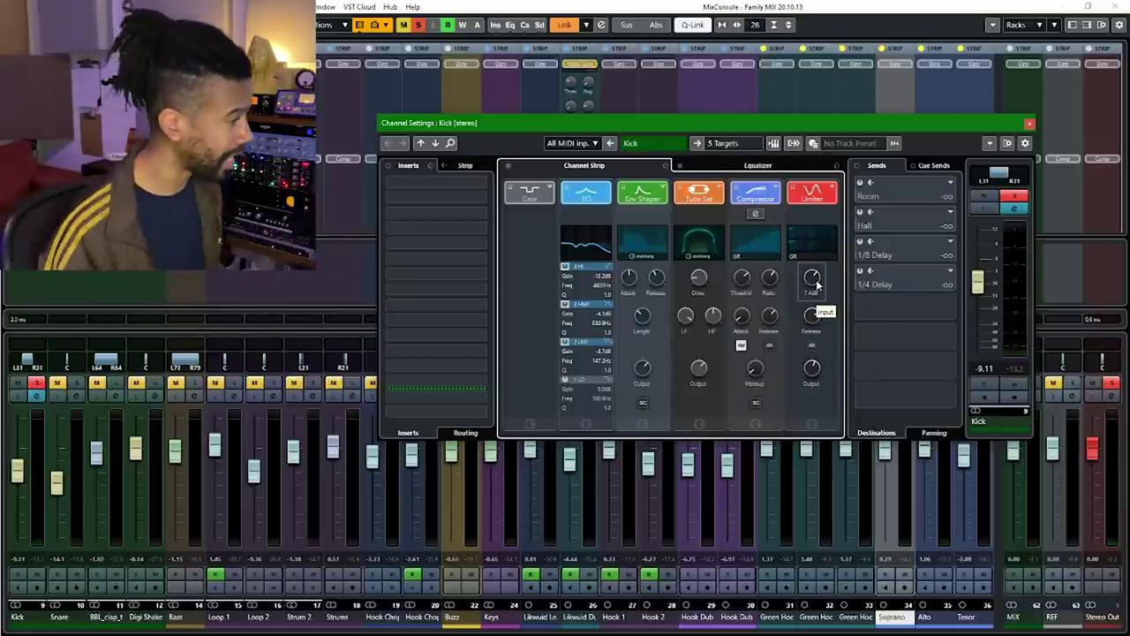
{"action": "left_click", "coordinate": [1016, 196]}
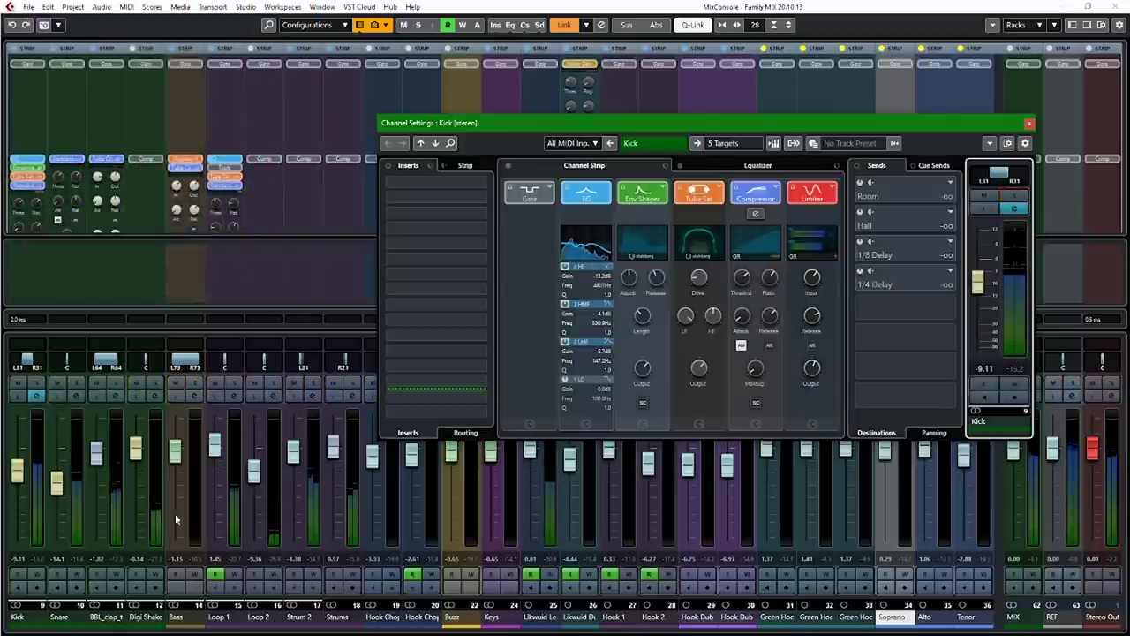
- Solo the Snare, open its equalizer and review the high-cut filter's slope options, keeping 6 dB/Oct
{"action": "left_click", "coordinate": [76, 382]}
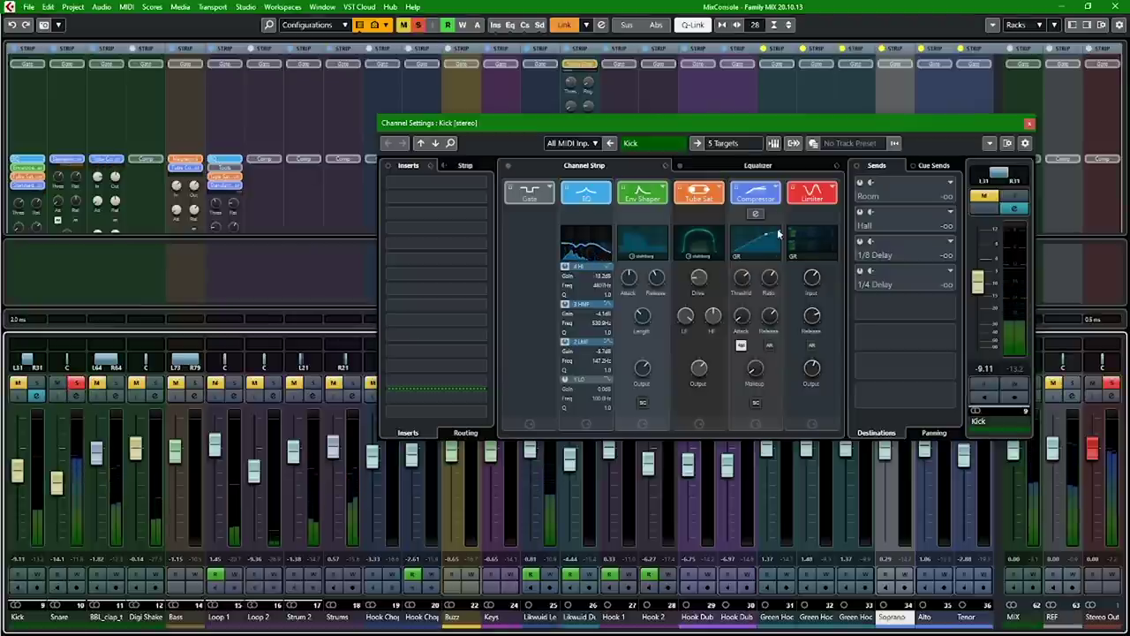
{"action": "left_click", "coordinate": [80, 518]}
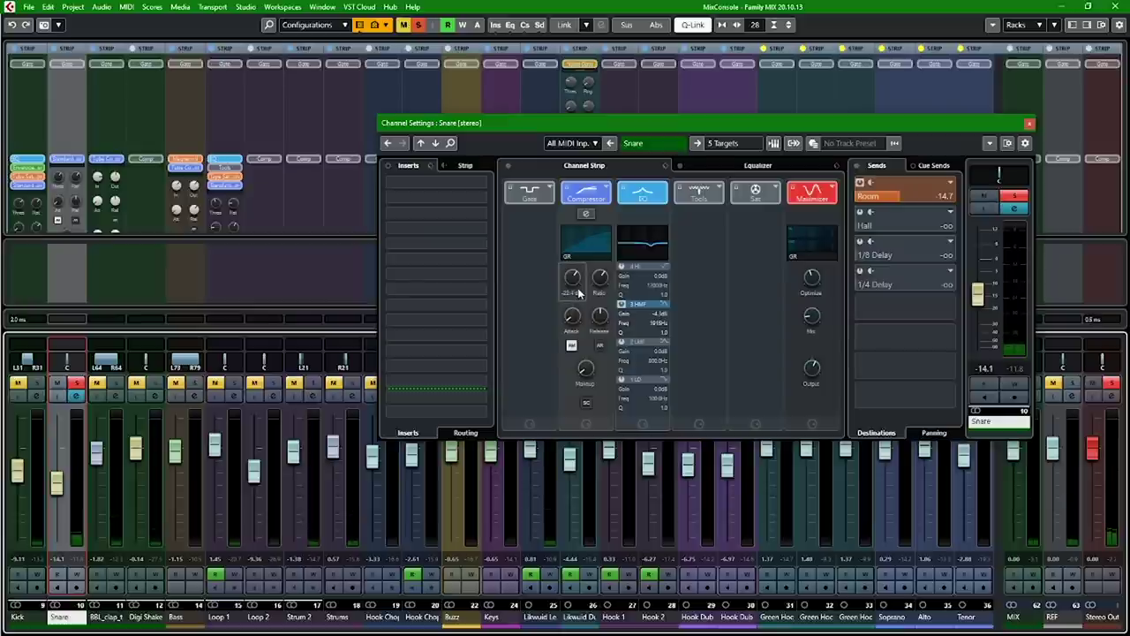
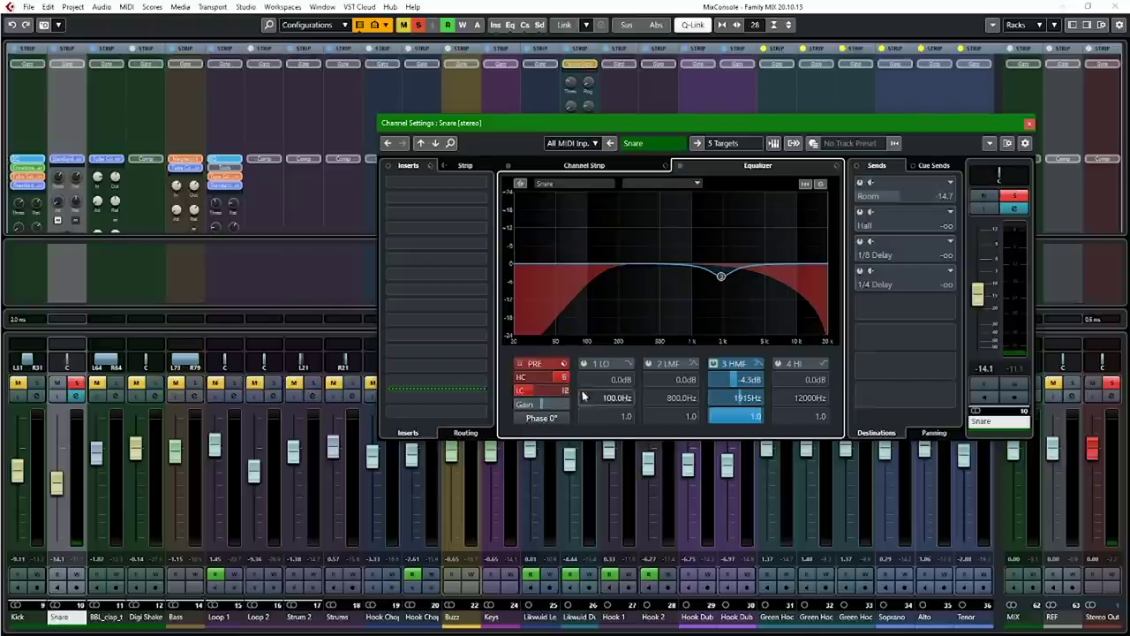
{"action": "left_click", "coordinate": [562, 379]}
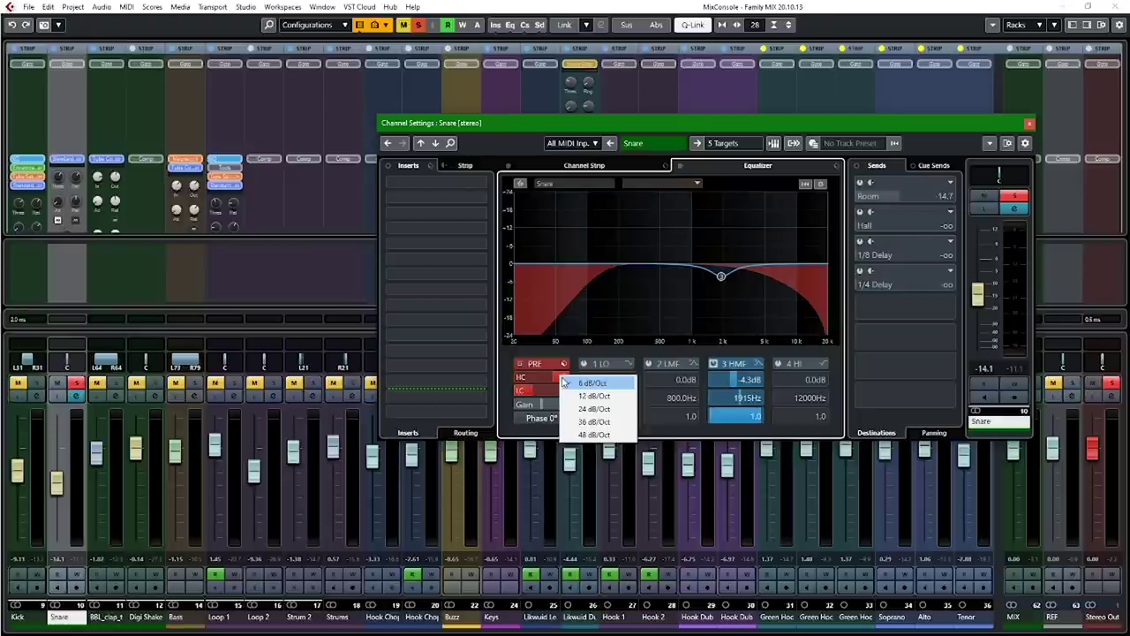
{"action": "left_click", "coordinate": [604, 384]}
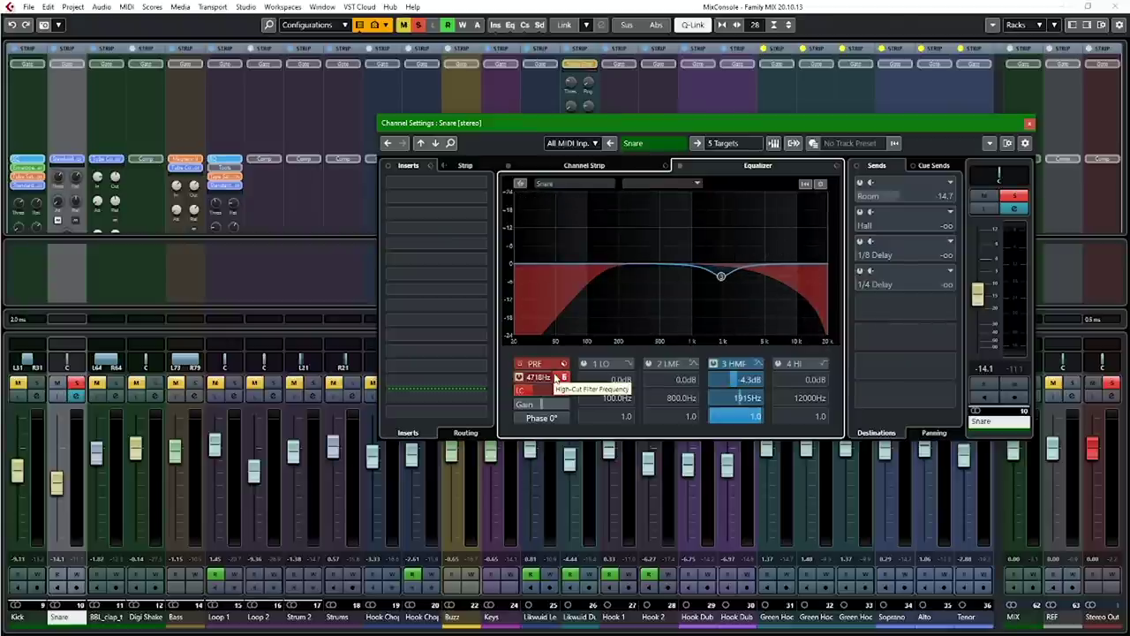
{"action": "scroll", "coordinate": [555, 378], "scroll_direction": "up", "scroll_amount": 4}
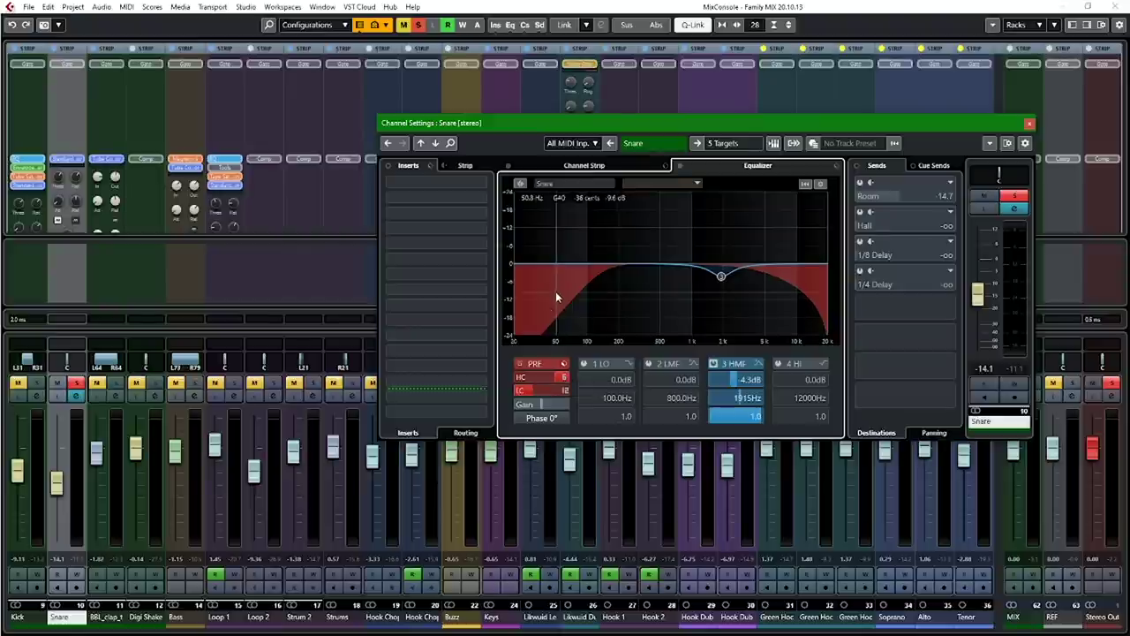
{"action": "left_click", "coordinate": [565, 379]}
{"action": "left_click", "coordinate": [564, 378]}
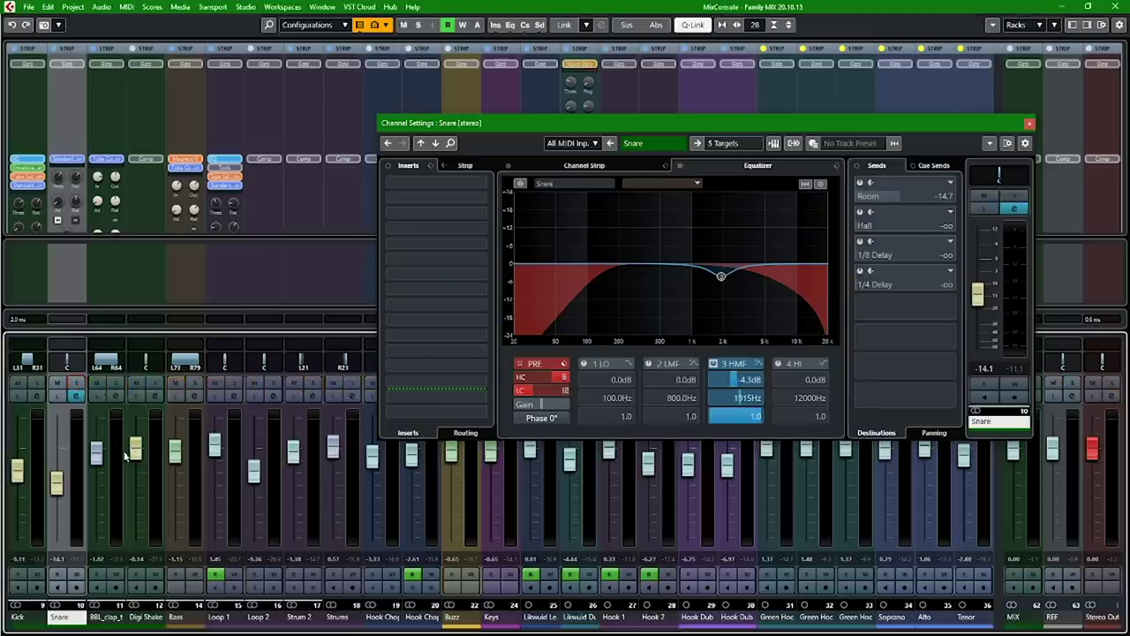
- Open the BBL_clap_tell_them_crumble channel's settings, solo it and toggle its high-cut filter for comparison
{"action": "left_click", "coordinate": [117, 475]}
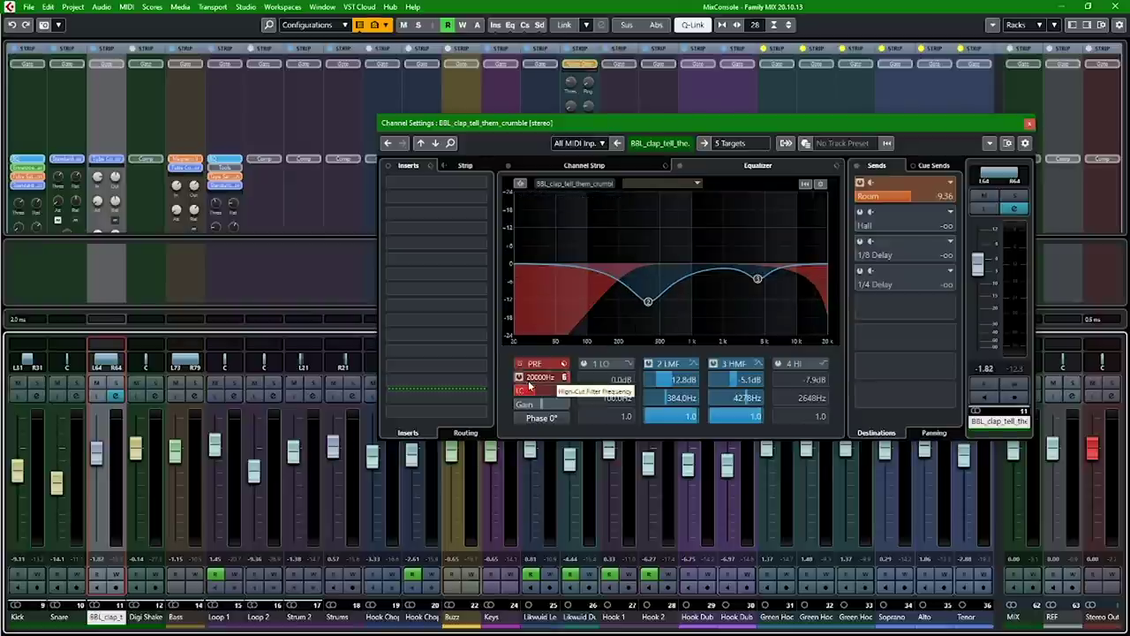
{"action": "left_click", "coordinate": [1015, 202]}
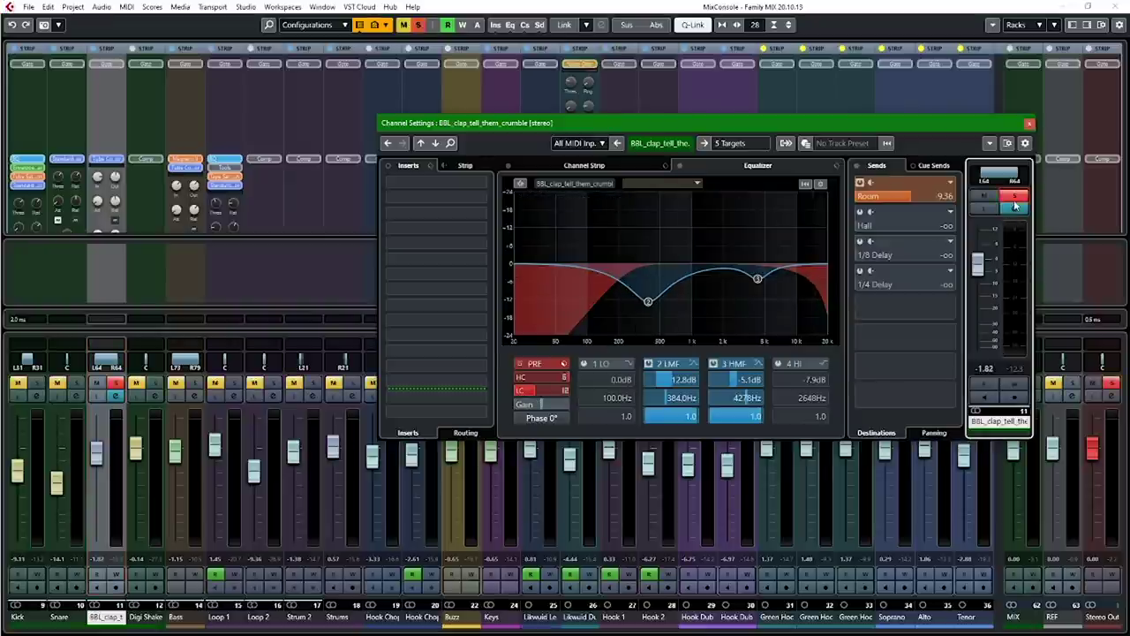
{"action": "left_click", "coordinate": [519, 378]}
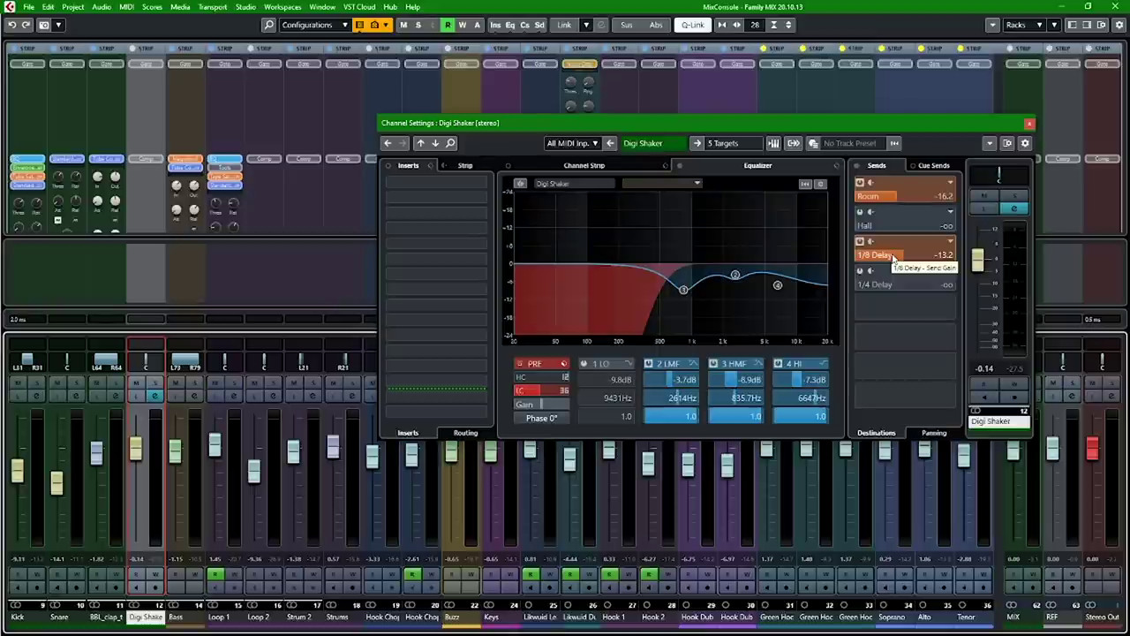
- Solo the Digi Shaker, compare it with the 1/8 Delay send bypassed and re-enabled, and clear its solo
{"action": "left_click", "coordinate": [1014, 195]}
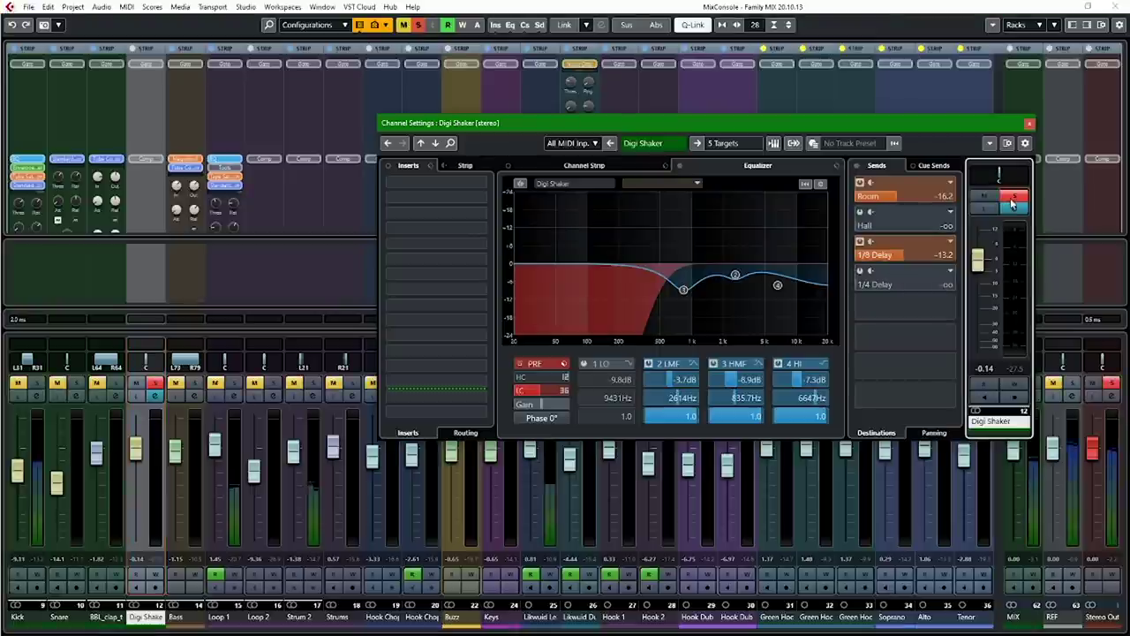
{"action": "left_click", "coordinate": [860, 243]}
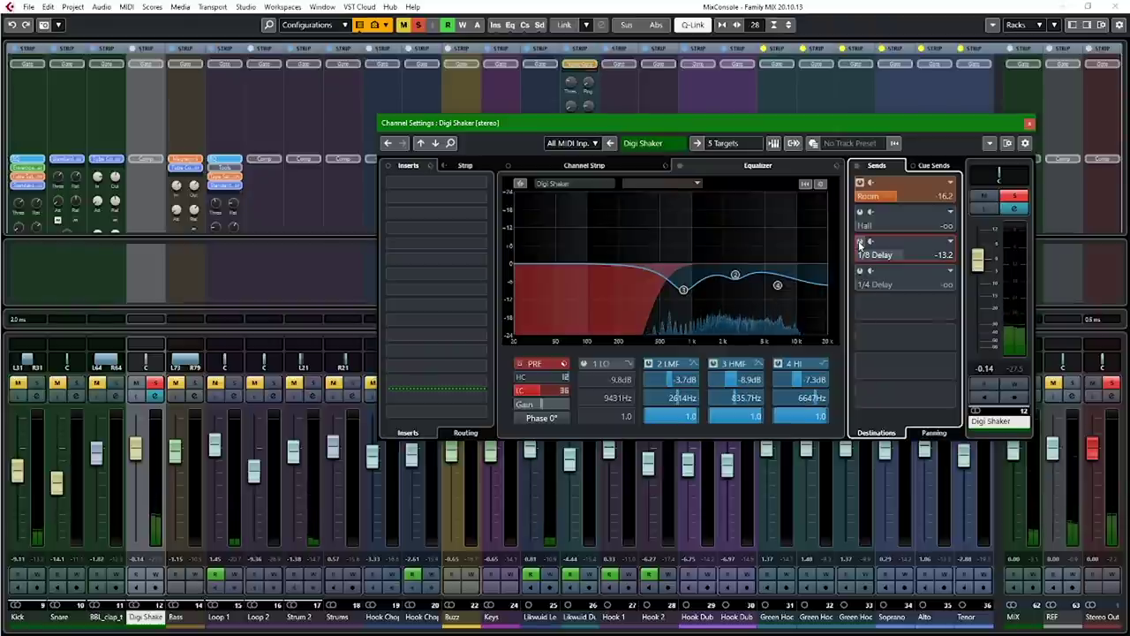
{"action": "left_click", "coordinate": [860, 243]}
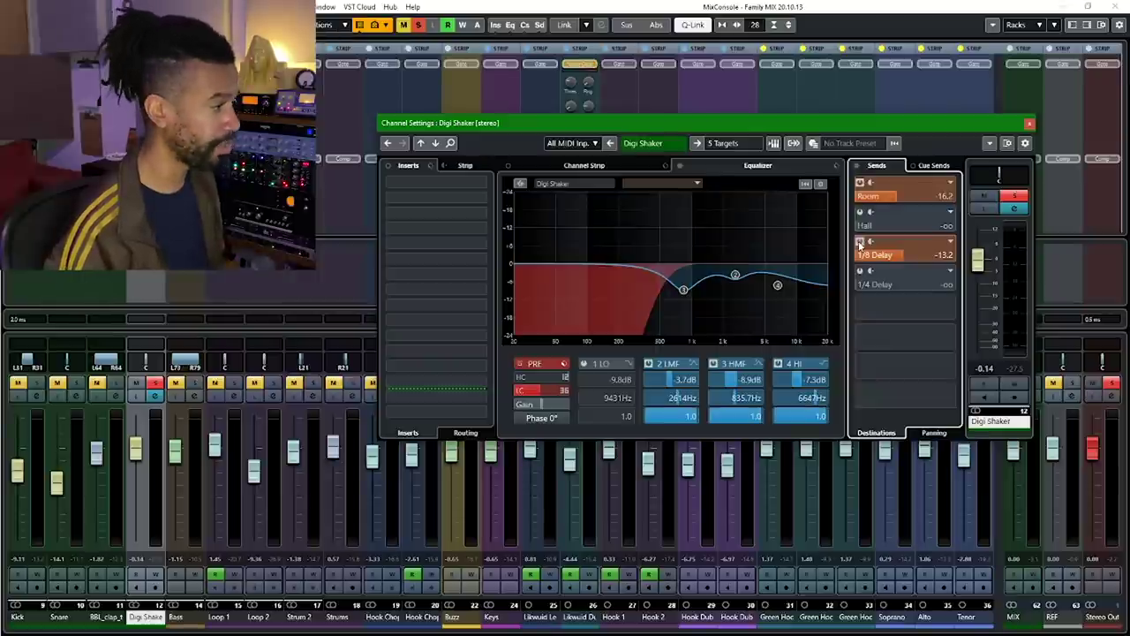
{"action": "left_click", "coordinate": [155, 383]}
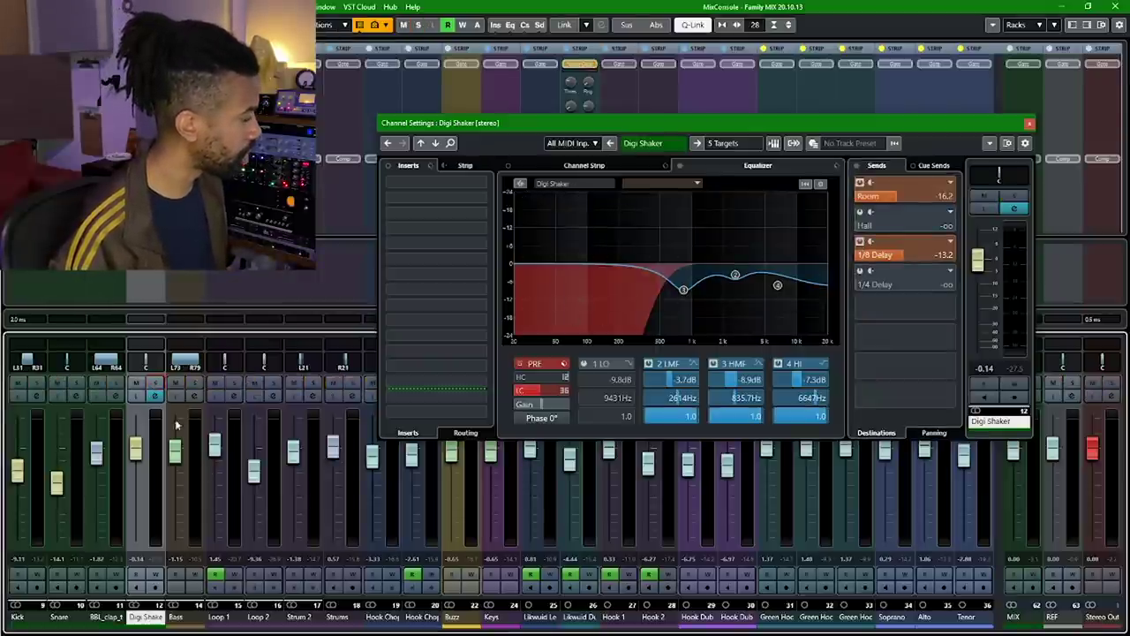
- Return to the project window, solo the whole Drums folder and close the Digi Shaker channel settings
{"action": "key", "text": "F3"}
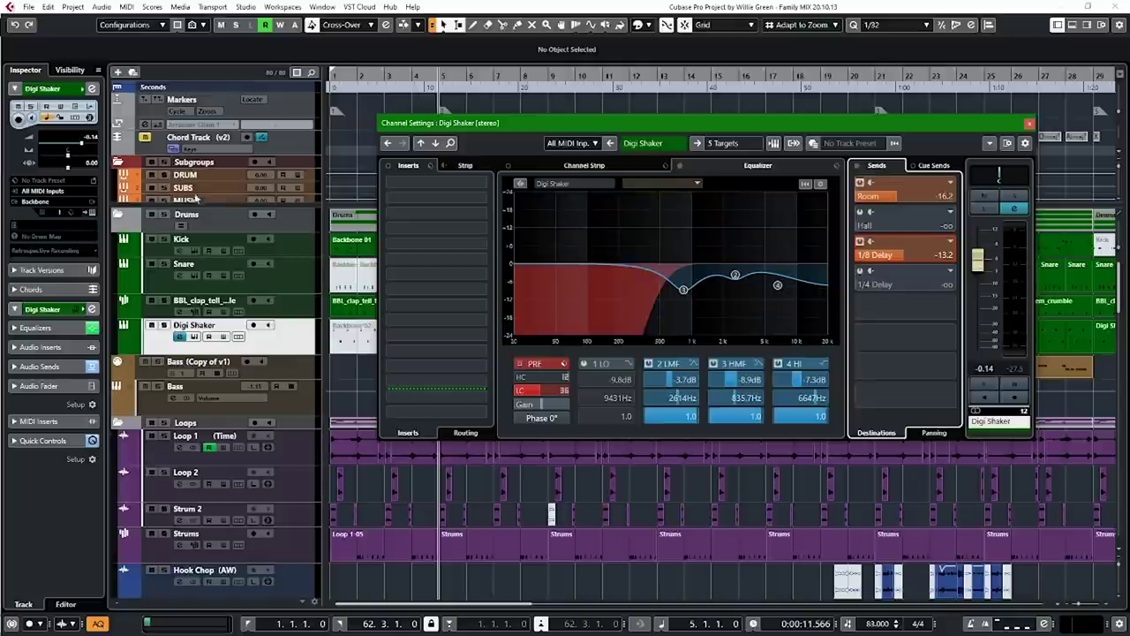
{"action": "key", "text": "s"}
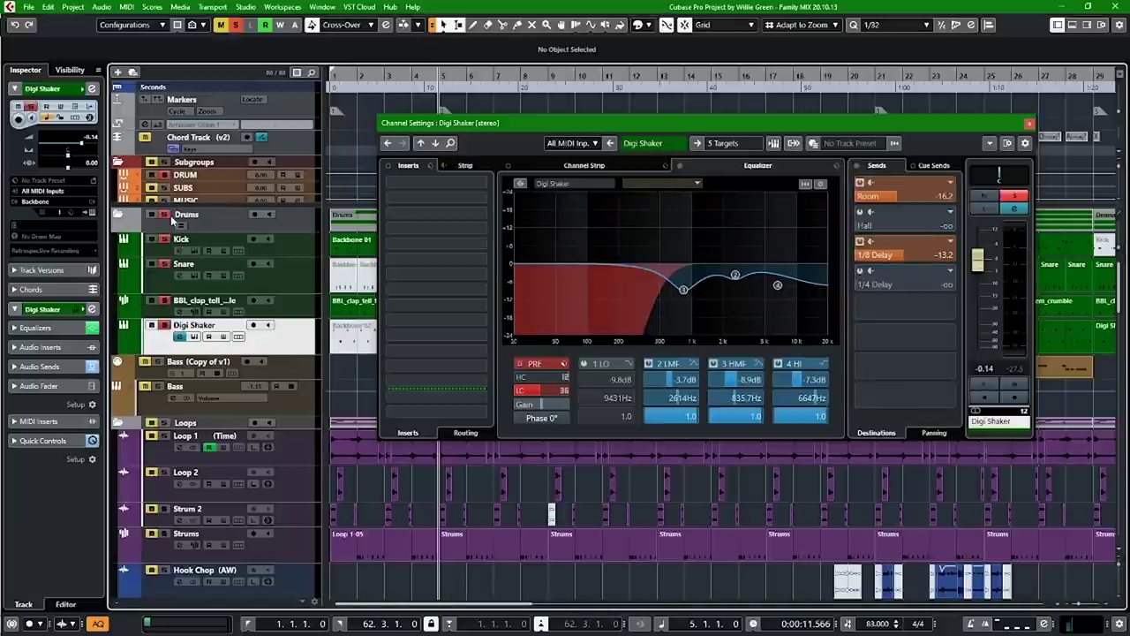
{"action": "left_click", "coordinate": [1027, 123]}
- Open the Magneto II insert on the DRUM group and compare the soloed drums with and without it during playback
{"action": "key", "text": "F3"}
{"action": "left_click", "coordinate": [707, 105]}
{"action": "left_click_drag", "start_coordinate": [723, 276], "coordinate": [721, 230]}
{"action": "key", "text": "space"}
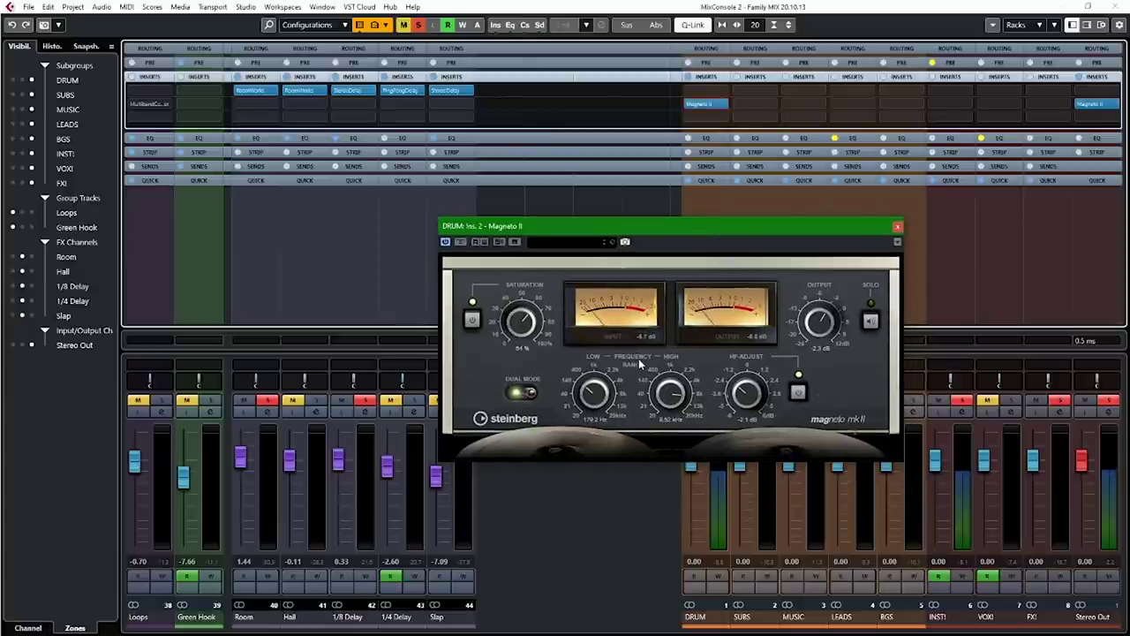
{"action": "left_click", "coordinate": [460, 242]}
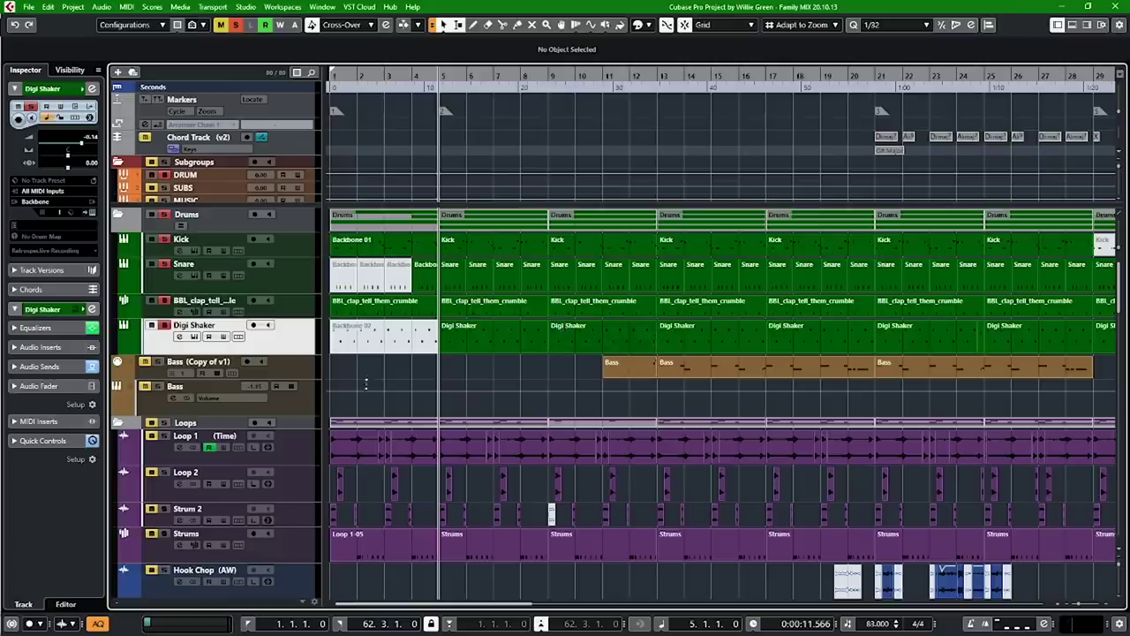
- Play the full mix from bar 5 to bar 9 and show the first 17 bars down to the Likwuid Lead track
{"action": "key", "text": "space"}
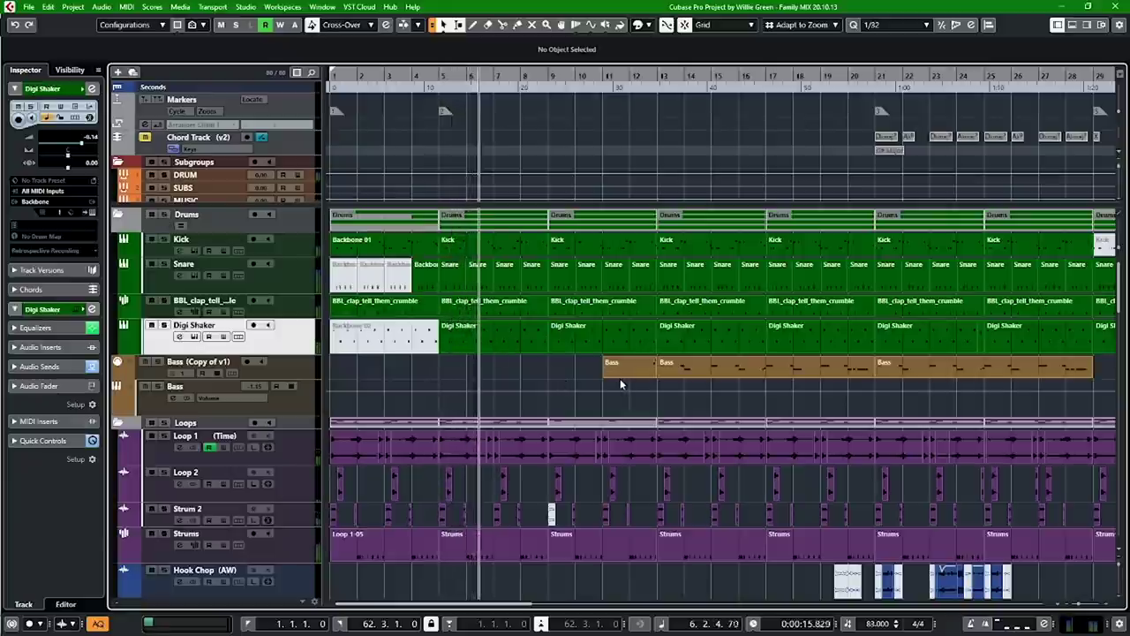
{"action": "key", "text": "g"}
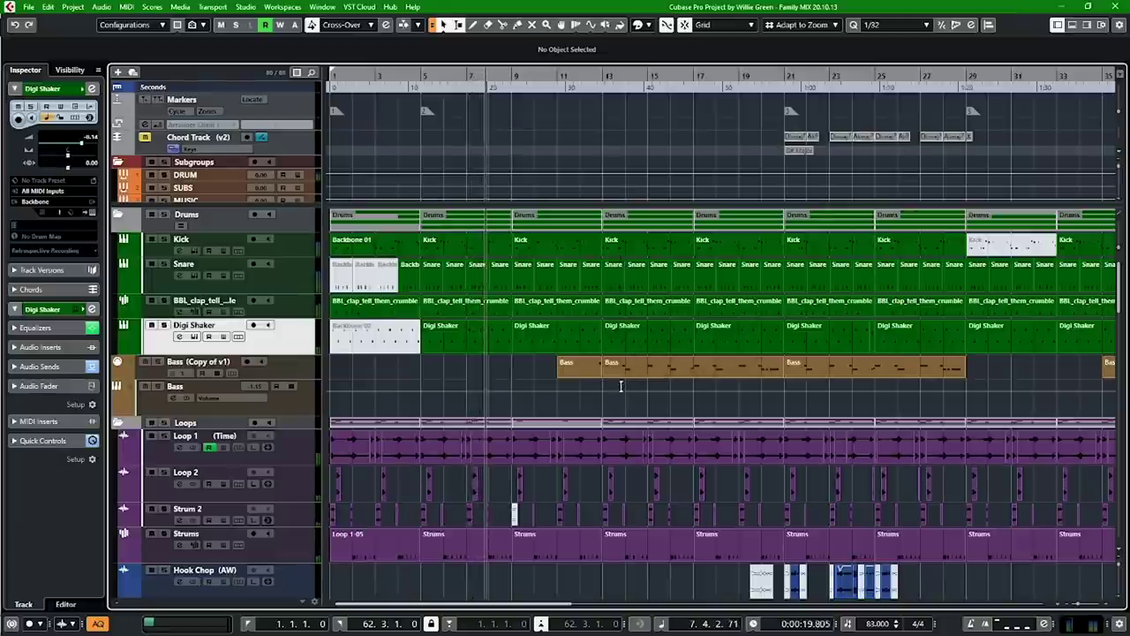
{"action": "key", "text": "h"}
{"action": "key", "text": "h"}
{"action": "key", "text": "h"}
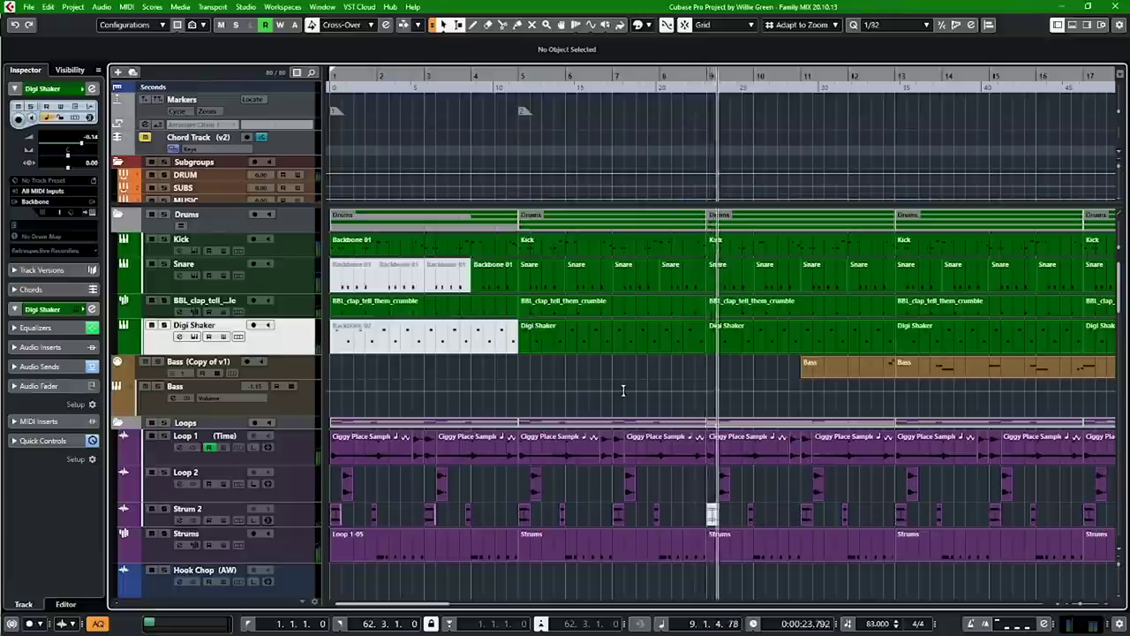
{"action": "key", "text": "space"}
{"action": "scroll", "coordinate": [899, 406], "scroll_direction": "down", "scroll_amount": 5}
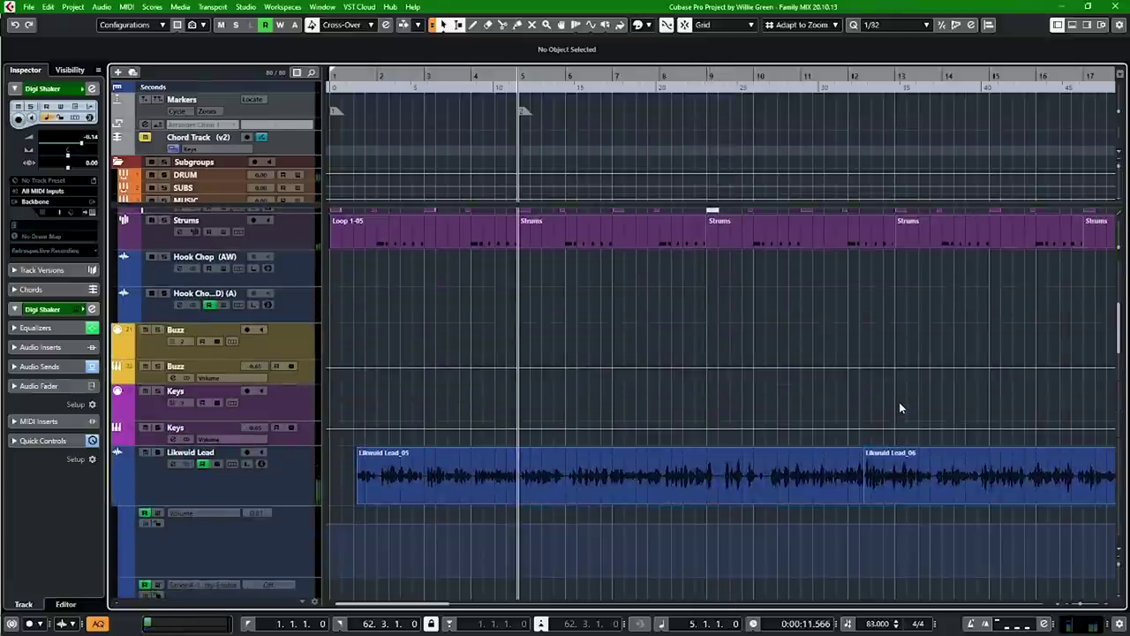
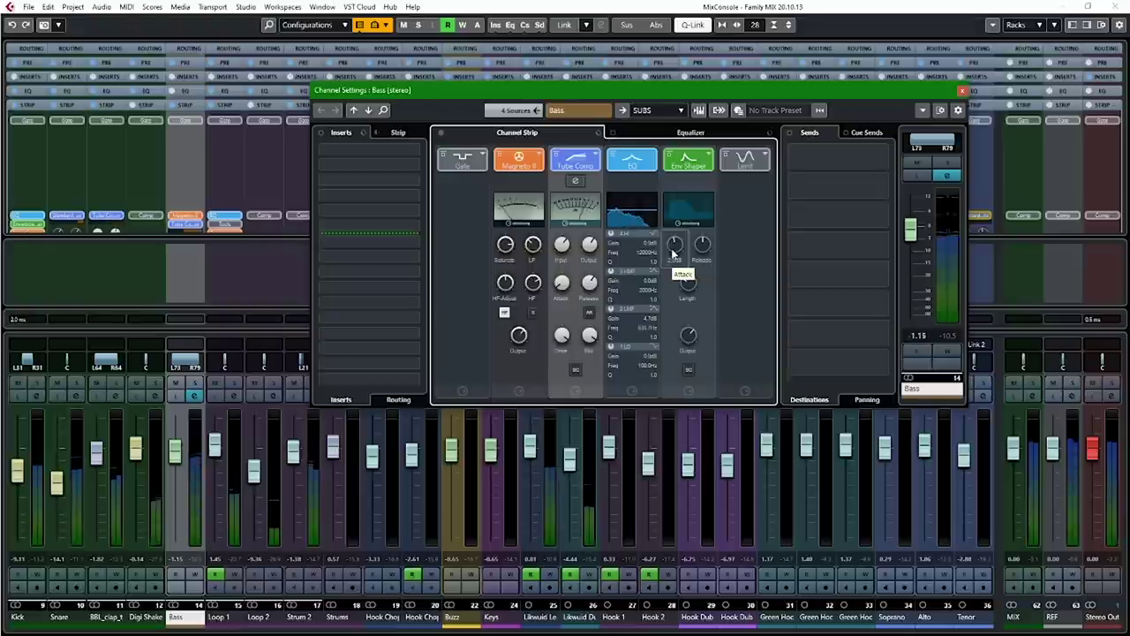
- Examine the Tube Compressor's detailed controls in the Bass channel strip and close its editor and the channel settings
{"action": "left_click", "coordinate": [576, 180]}
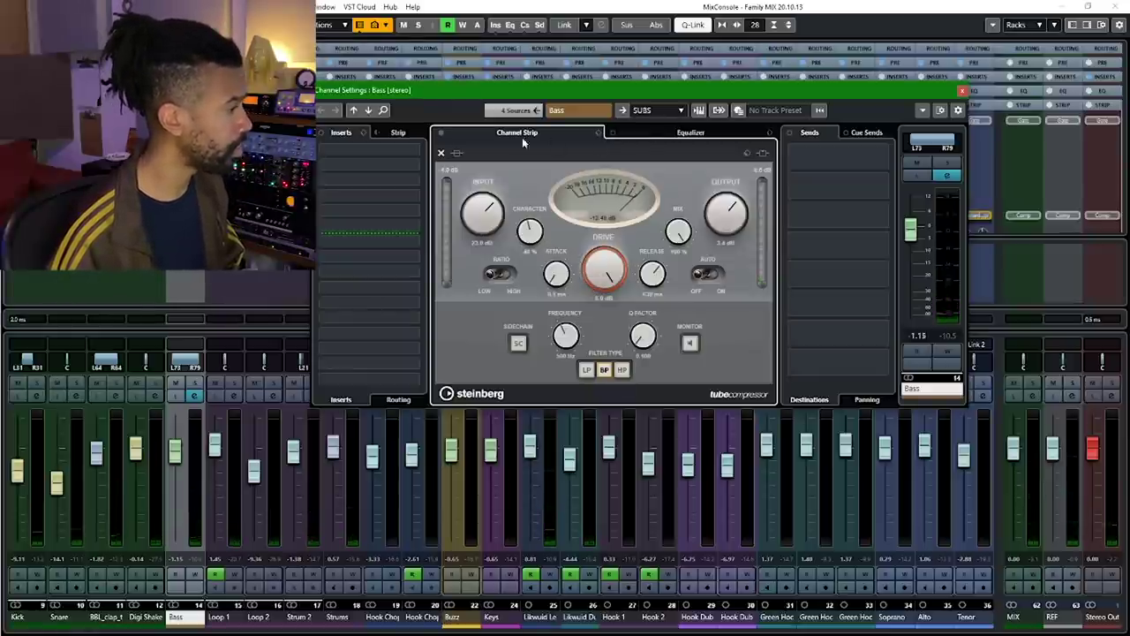
{"action": "left_click", "coordinate": [441, 153]}
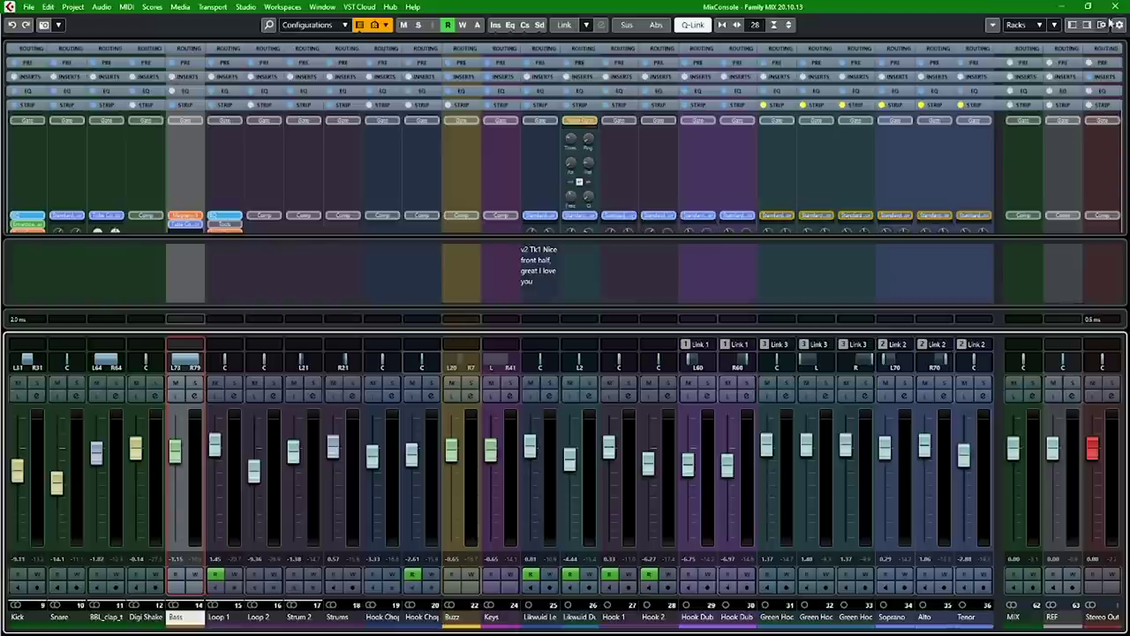
- Close the MixConsole, show the Likwuid Dubs track's automation for bars 2 to 24, and select its 1/8 Delay send level lane
{"action": "left_click", "coordinate": [1117, 8]}
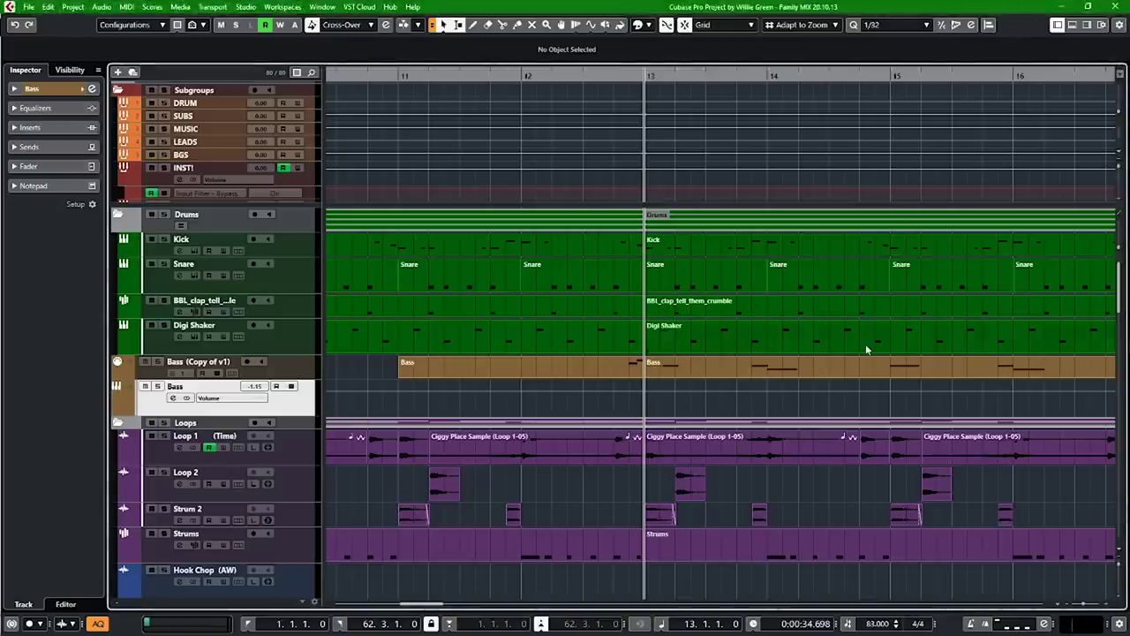
{"action": "scroll", "coordinate": [865, 349], "scroll_direction": "down", "scroll_amount": 6}
{"action": "scroll", "coordinate": [866, 346], "scroll_direction": "down", "scroll_amount": 3}
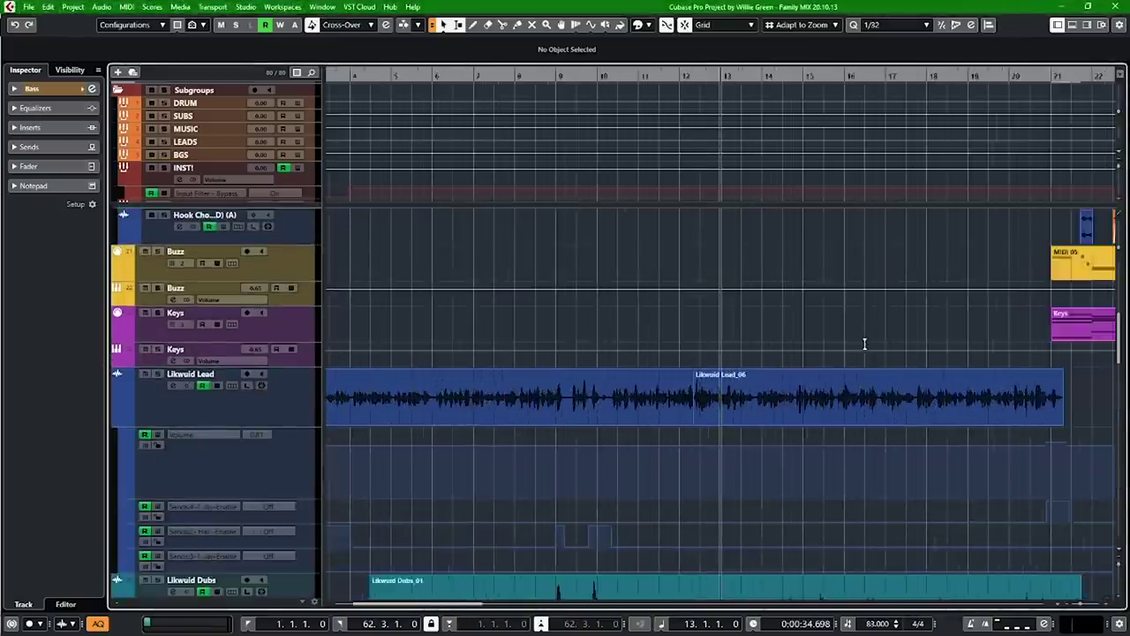
{"action": "scroll", "coordinate": [864, 344], "scroll_direction": "down", "scroll_amount": 4}
{"action": "scroll", "coordinate": [864, 344], "scroll_direction": "down", "scroll_amount": 3}
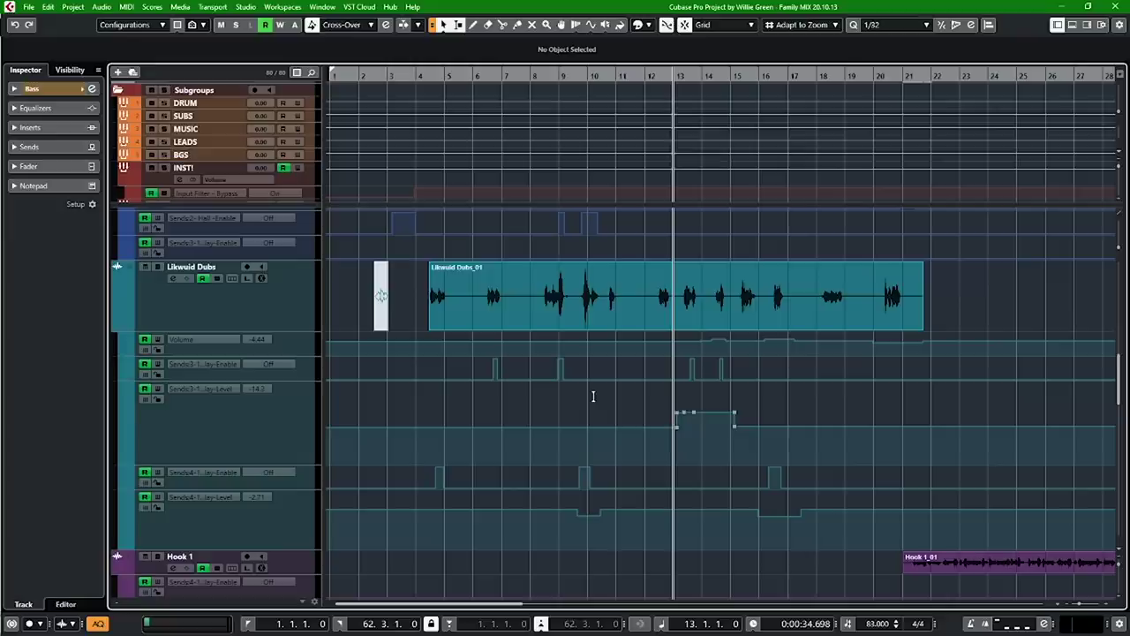
{"action": "left_click", "coordinate": [553, 304]}
{"action": "key", "text": "h"}
{"action": "key", "text": "h"}
{"action": "key", "text": "h"}
{"action": "key", "text": "h"}
{"action": "key", "text": "h"}
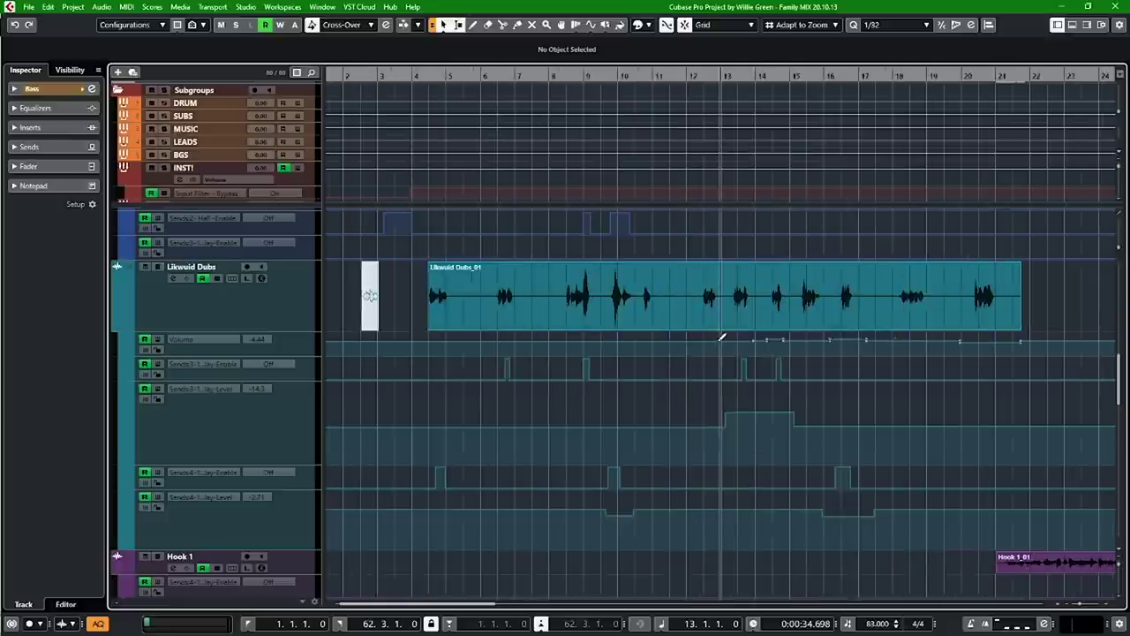
{"action": "left_click", "coordinate": [241, 423]}
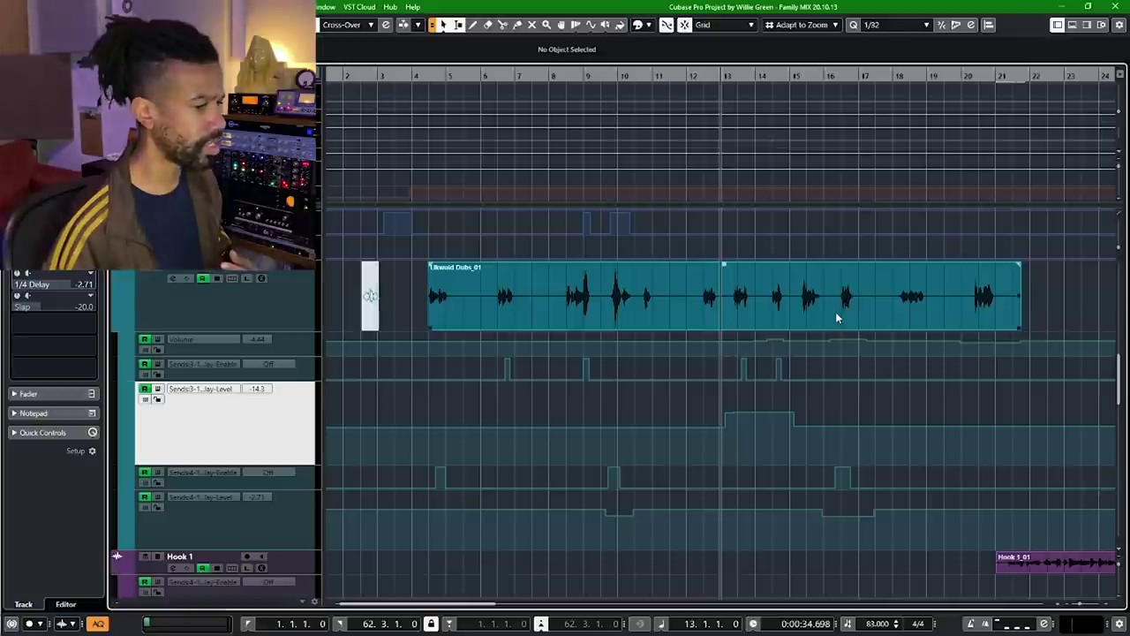
- Solo the Likwuid Lead track, play the end of its verse from bar 20 to bar 22, and turn the solo off
{"action": "key", "text": "g"}
{"action": "key", "text": "g"}
{"action": "key", "text": "g"}
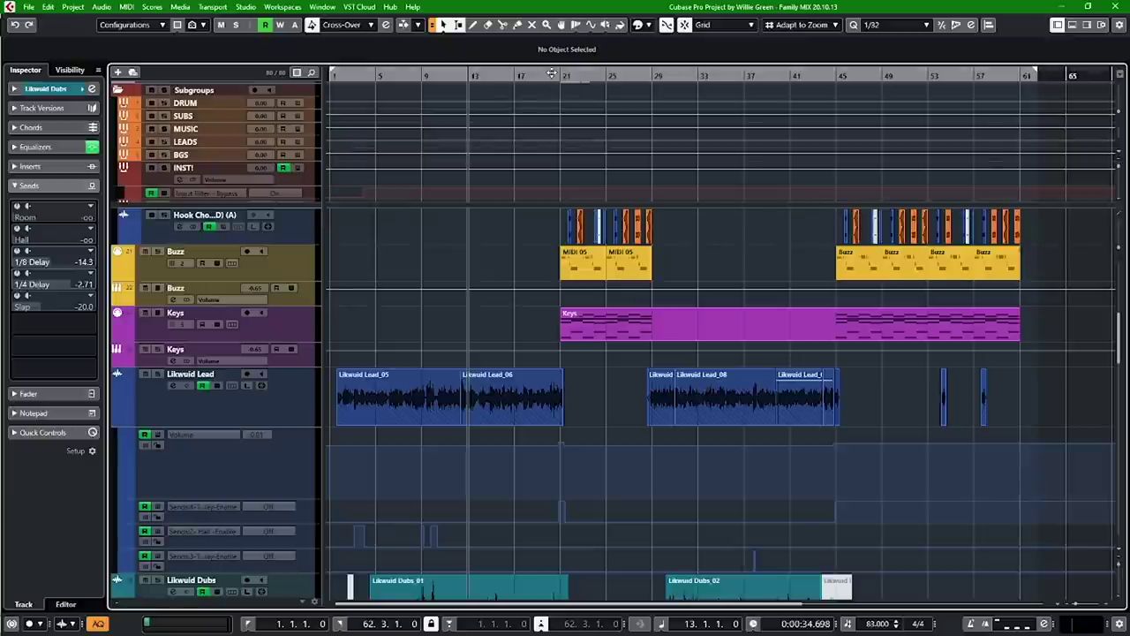
{"action": "key", "text": "h"}
{"action": "left_click_drag", "start_coordinate": [552, 97], "coordinate": [576, 122]}
{"action": "left_click", "coordinate": [213, 415]}
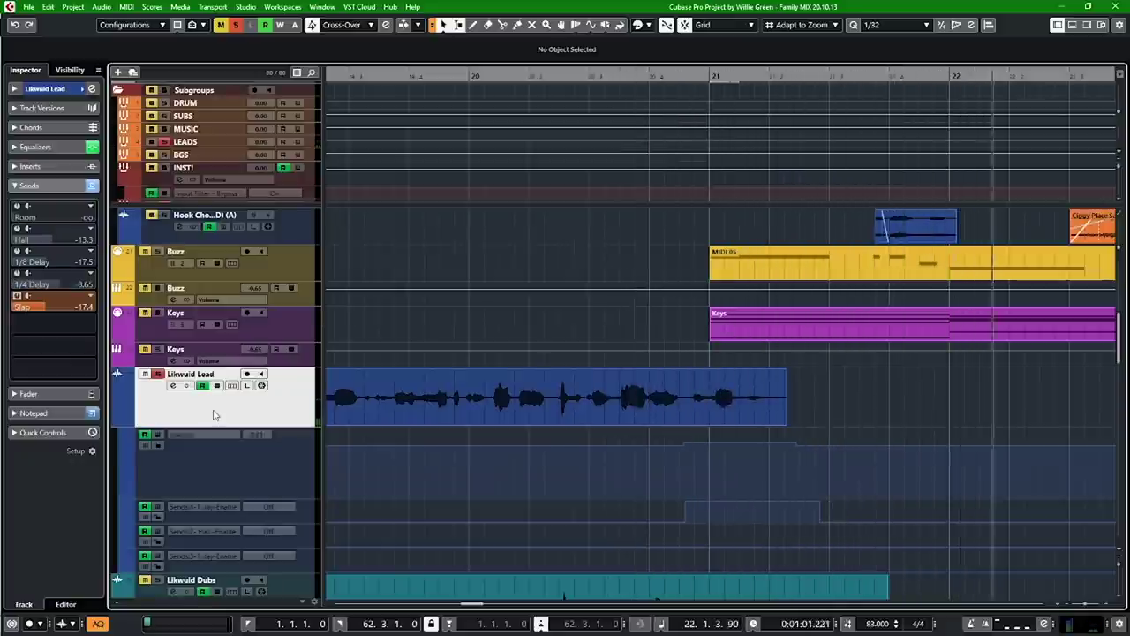
{"action": "key", "text": "space"}
{"action": "key", "text": "g"}
{"action": "key", "text": "g"}
{"action": "key", "text": "g"}
{"action": "key", "text": "g"}
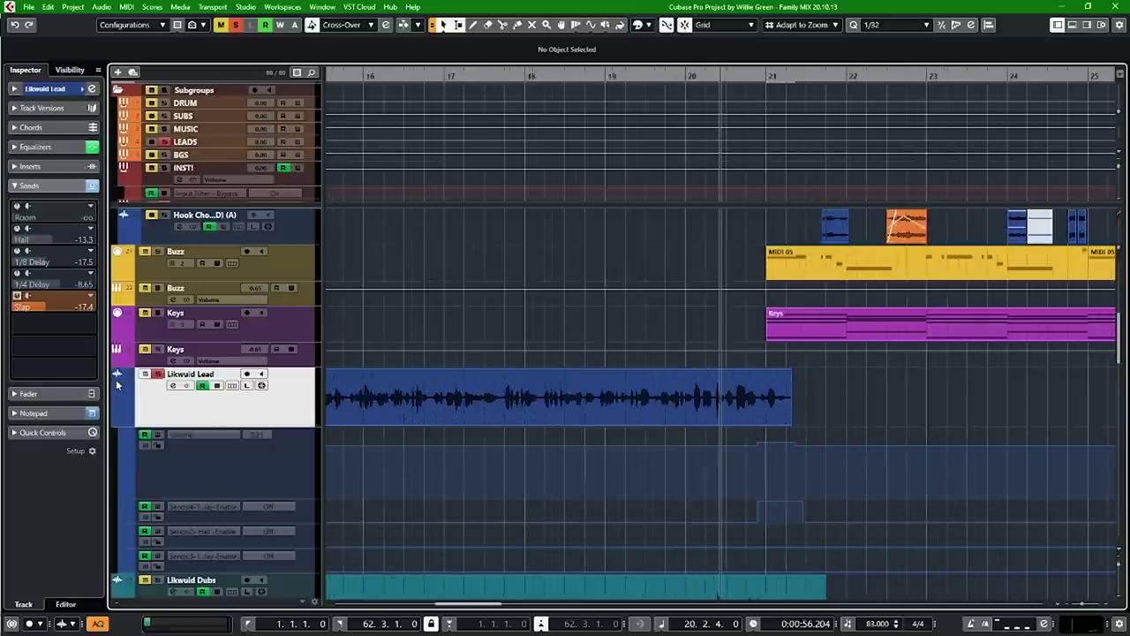
{"action": "key", "text": "g"}
{"action": "left_click", "coordinate": [157, 375]}
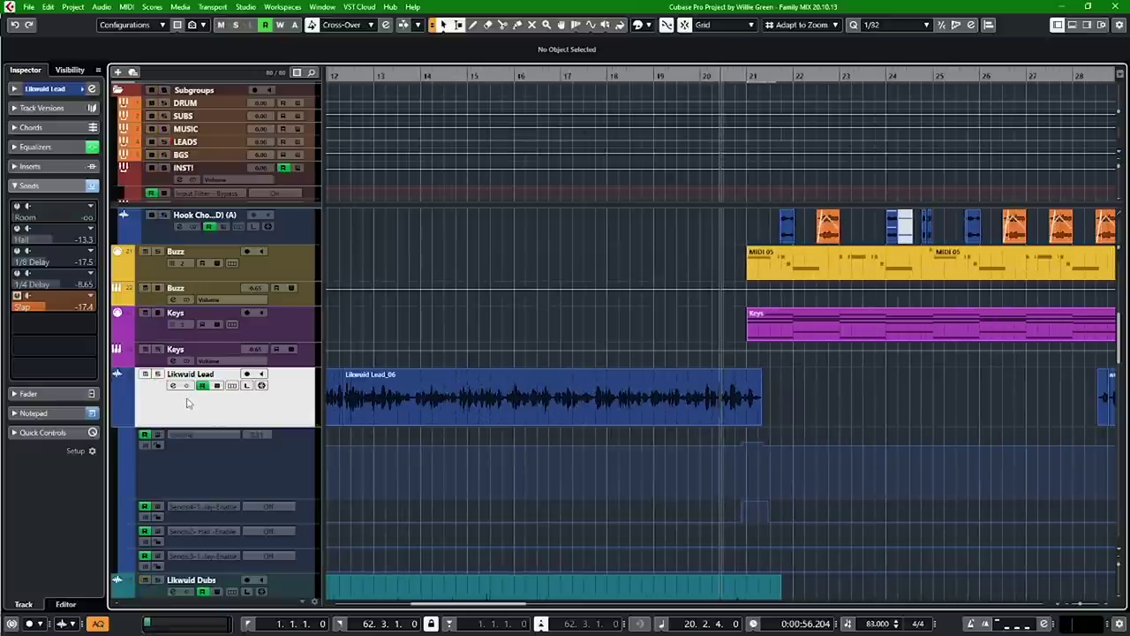
- Review the hook vocal tracks across the whole song and return to the drum, bass and loop tracks in bars 1 to 24
{"action": "key", "text": "g"}
{"action": "key", "text": "g"}
{"action": "key", "text": "g"}
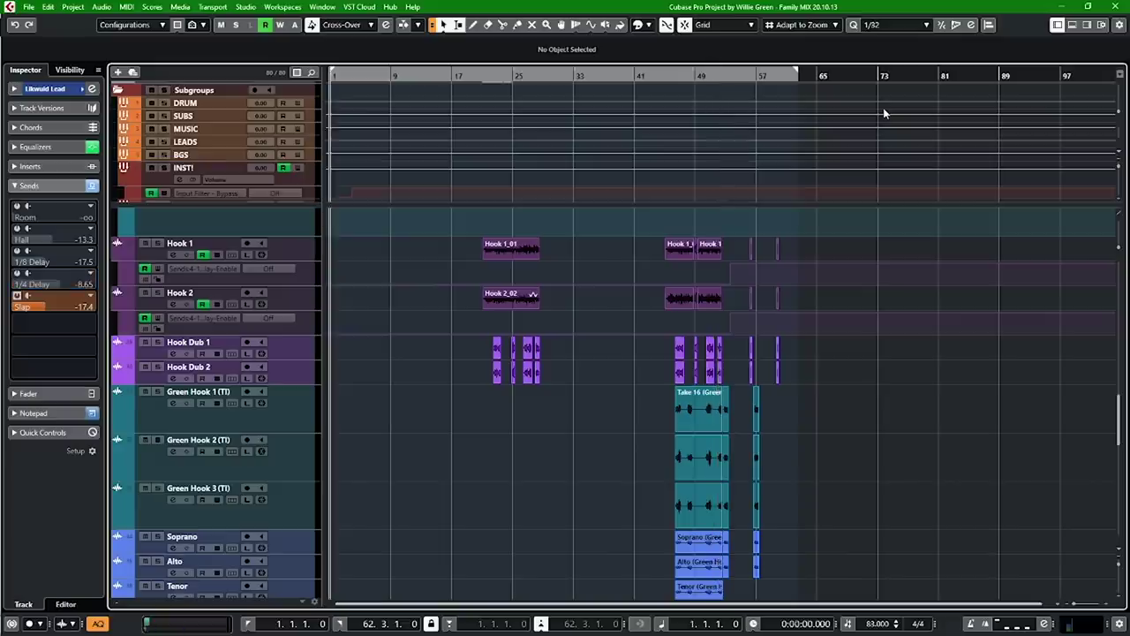
{"action": "key", "text": "h"}
{"action": "key", "text": "h"}
{"action": "key", "text": "h"}
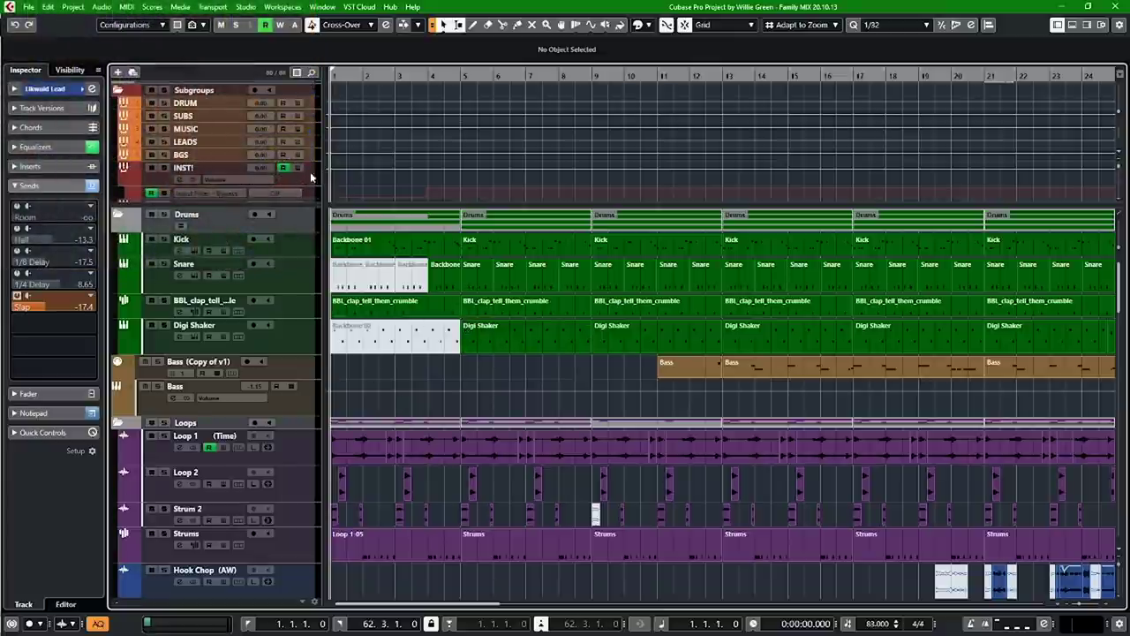
- Inspect the INST! group's high-cut and low-cut filters in MixConsole 2 and play the song's intro into bar 5
{"action": "left_click", "coordinate": [311, 177]}
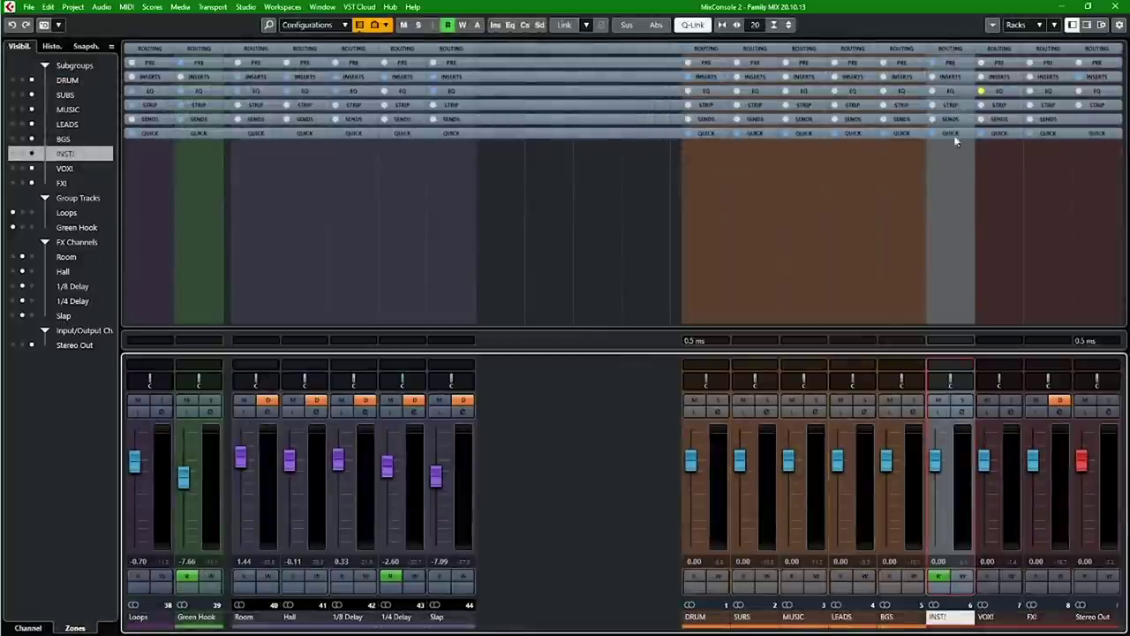
{"action": "left_click", "coordinate": [950, 63]}
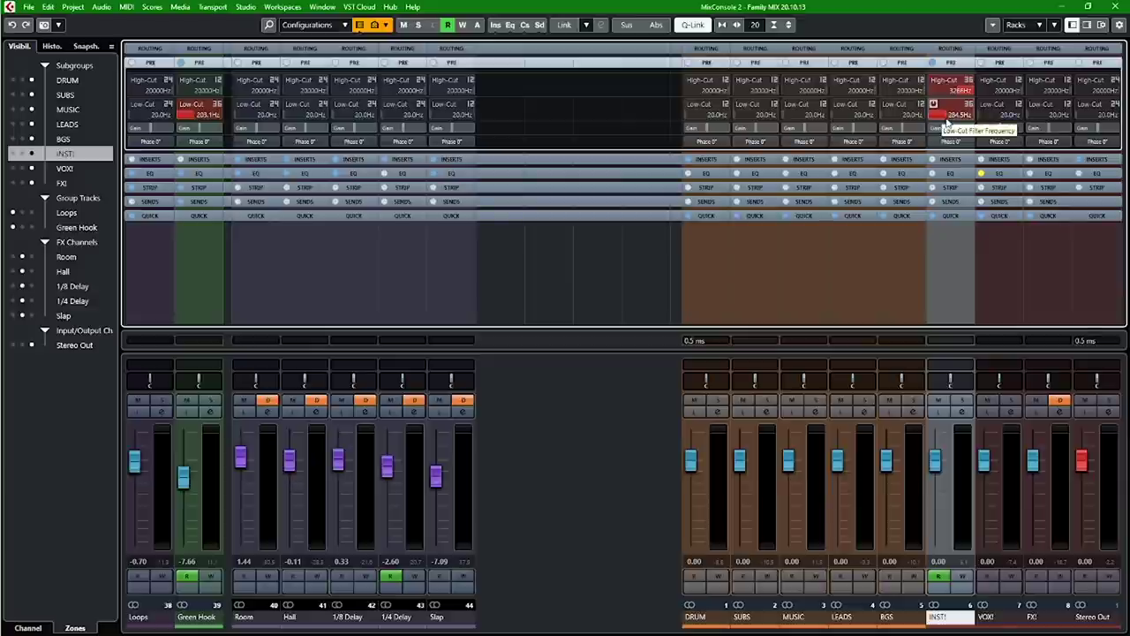
{"action": "left_click", "coordinate": [1115, 7]}
{"action": "key", "text": "space"}
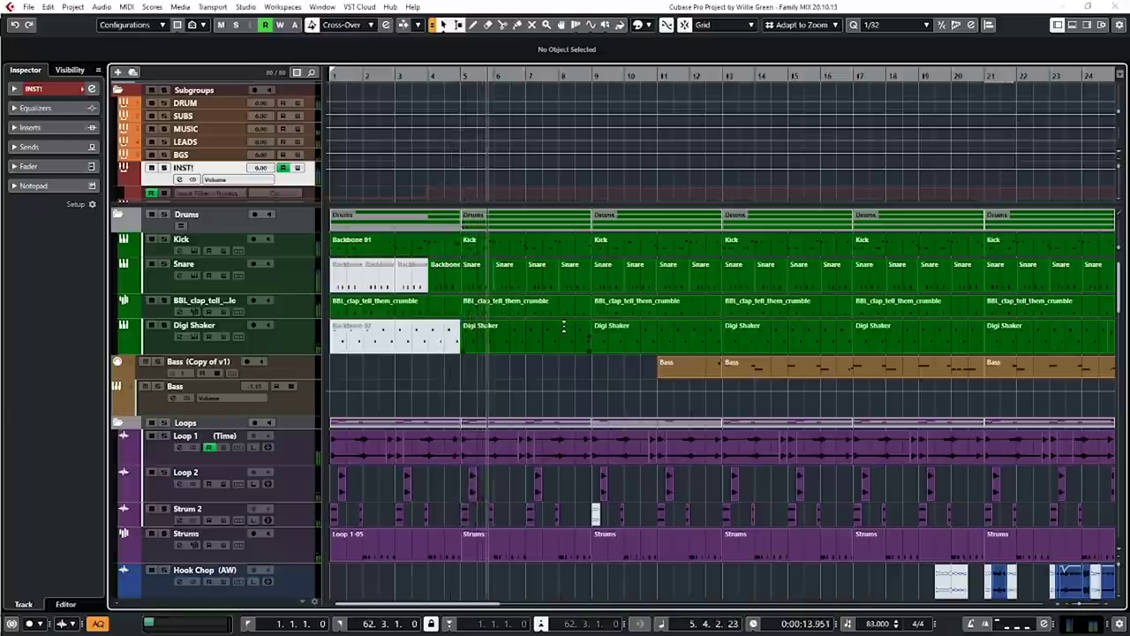
{"action": "key", "text": "space"}
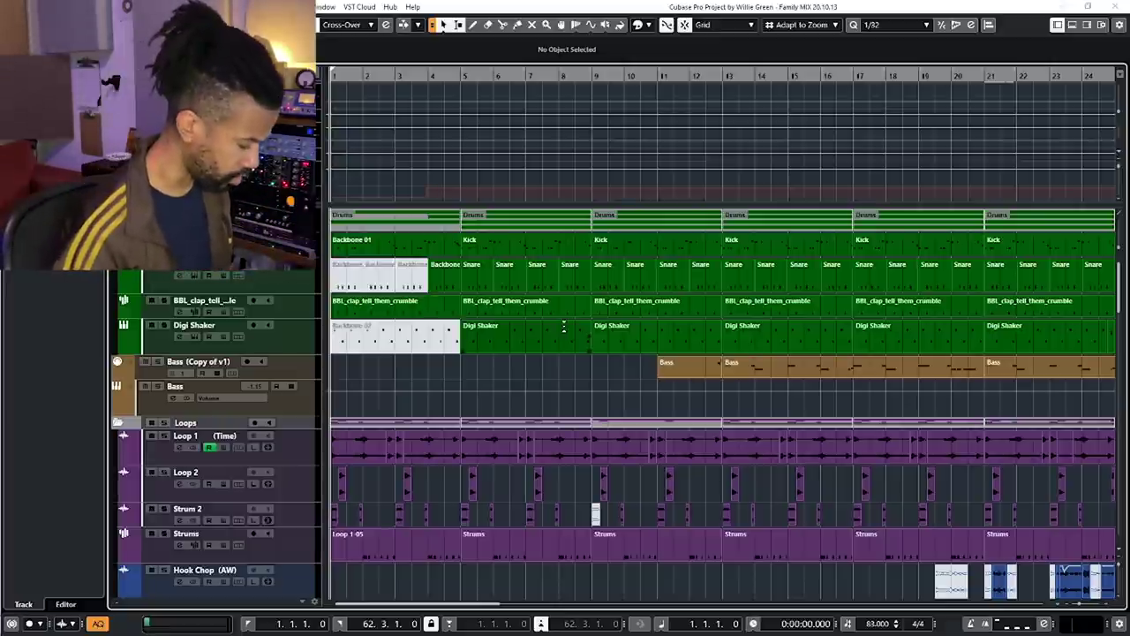
- Show the hook vocals from bar 49 to the song's end alongside the VOX! group's strip EQ bypass automation, and select VOX!
{"action": "key", "text": "g"}
{"action": "key", "text": "g"}
{"action": "key", "text": "g"}
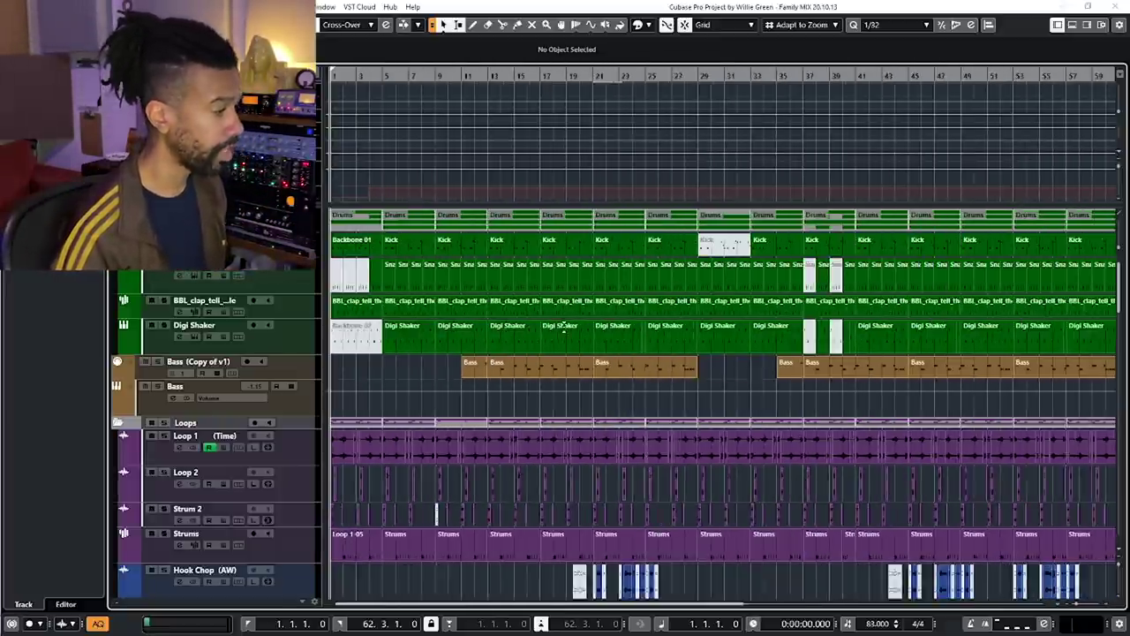
{"action": "key", "text": "g"}
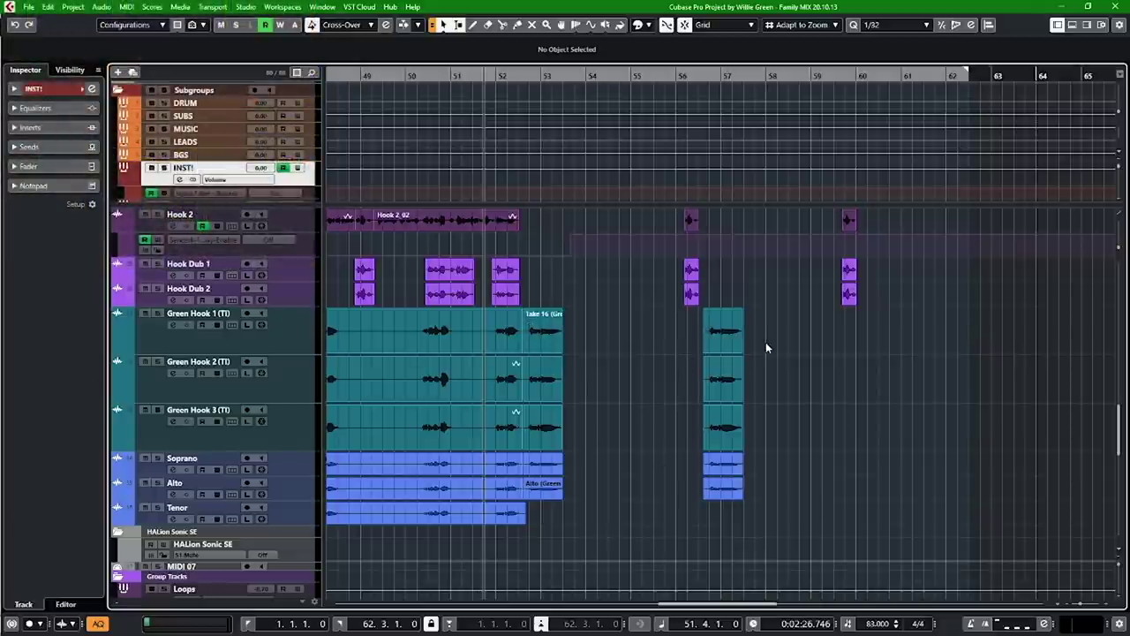
{"action": "scroll", "coordinate": [850, 327], "scroll_direction": "up", "scroll_amount": 2}
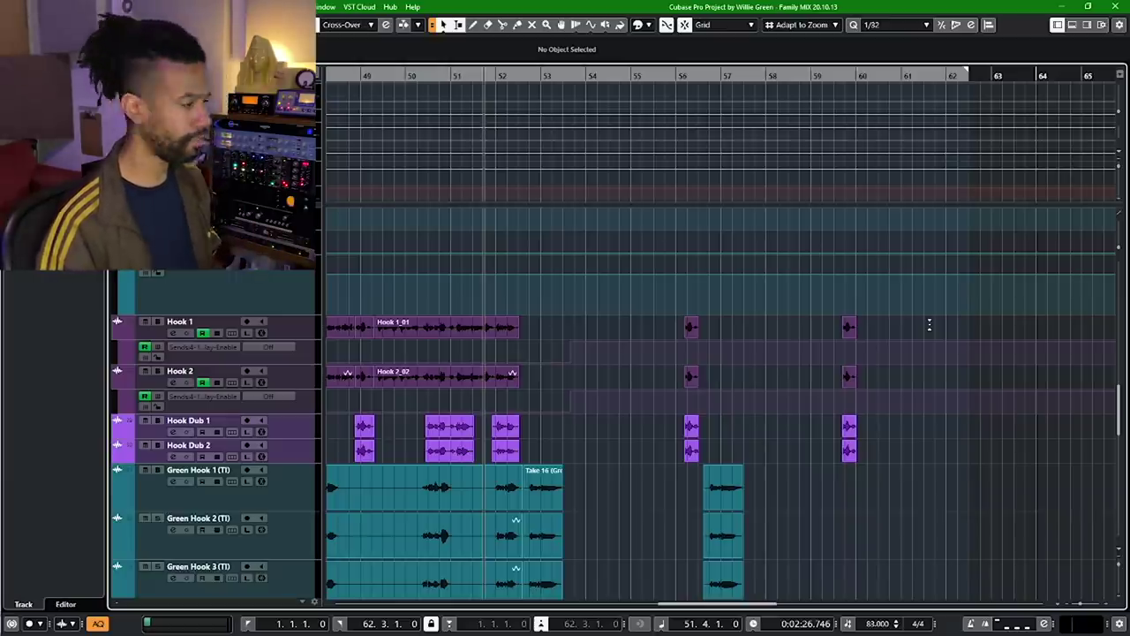
{"action": "scroll", "coordinate": [821, 142], "scroll_direction": "down", "scroll_amount": 1}
{"action": "scroll", "coordinate": [822, 142], "scroll_direction": "down", "scroll_amount": 3}
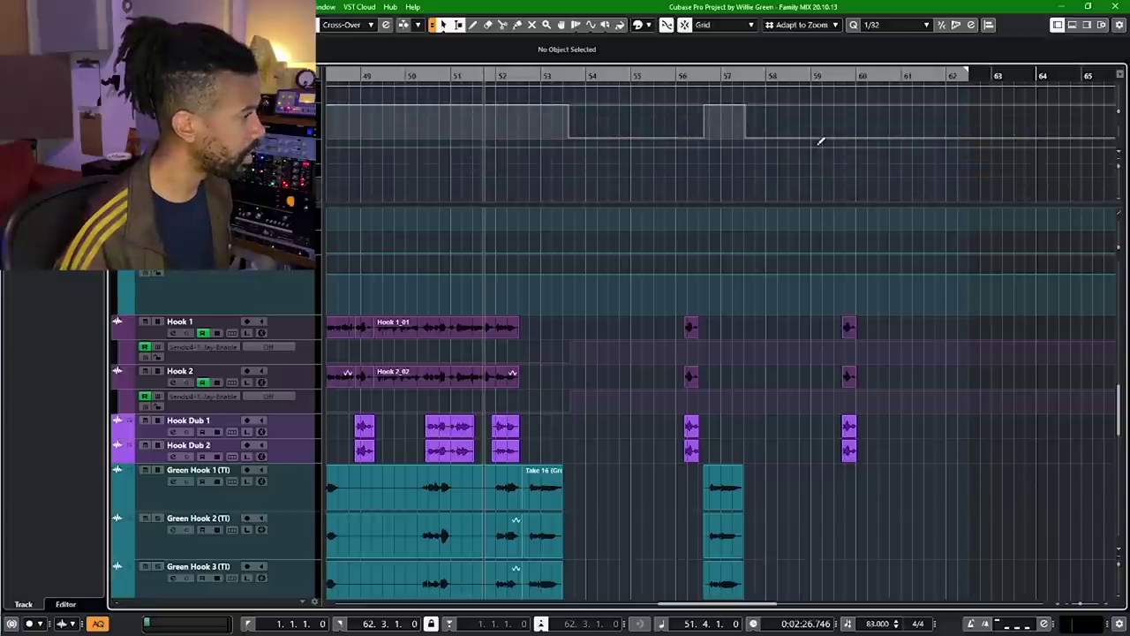
{"action": "left_click", "coordinate": [301, 123]}
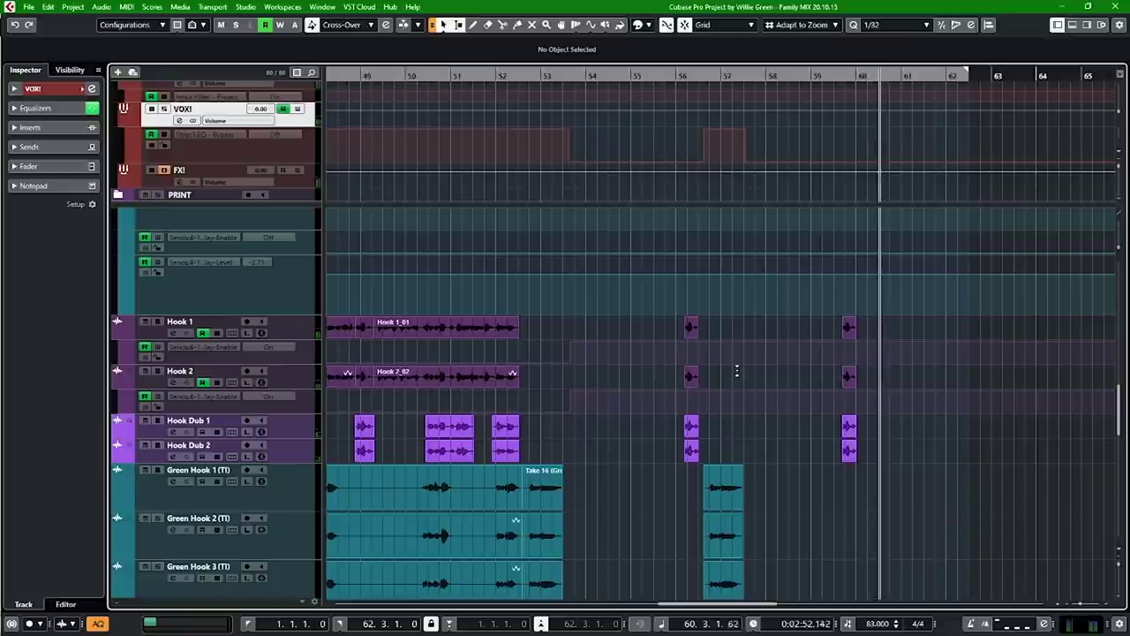
- Stop playback, audition the hook phrase around bar 56, and show the arrangement from bar 43 to bar 69
{"action": "key", "text": "g"}
{"action": "key", "text": "space"}
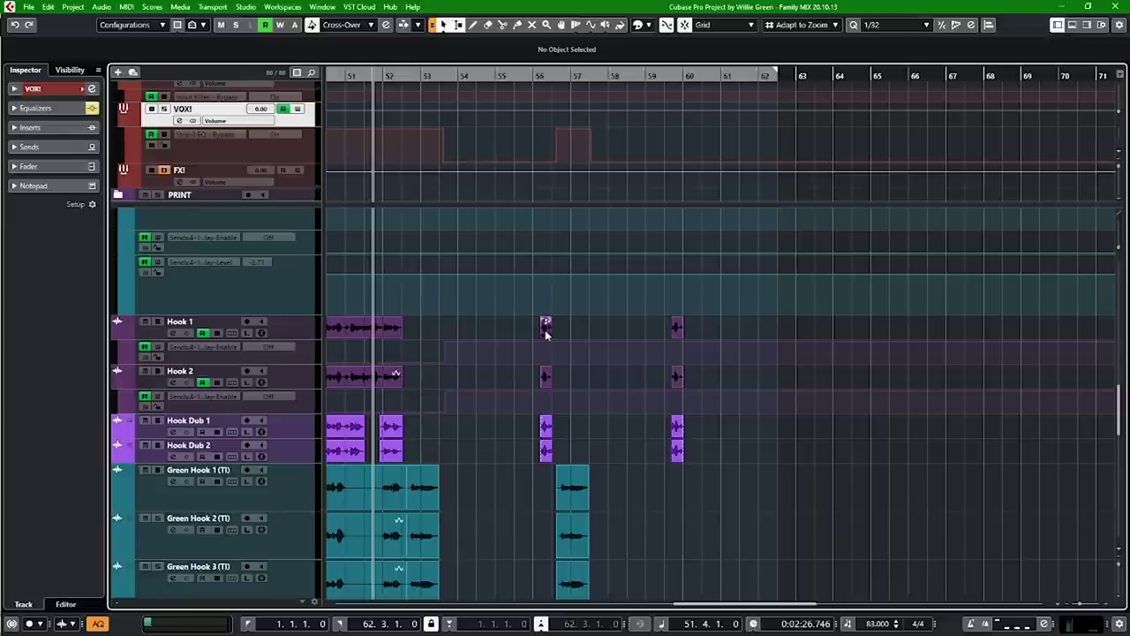
{"action": "left_click_drag", "start_coordinate": [528, 77], "coordinate": [559, 80]}
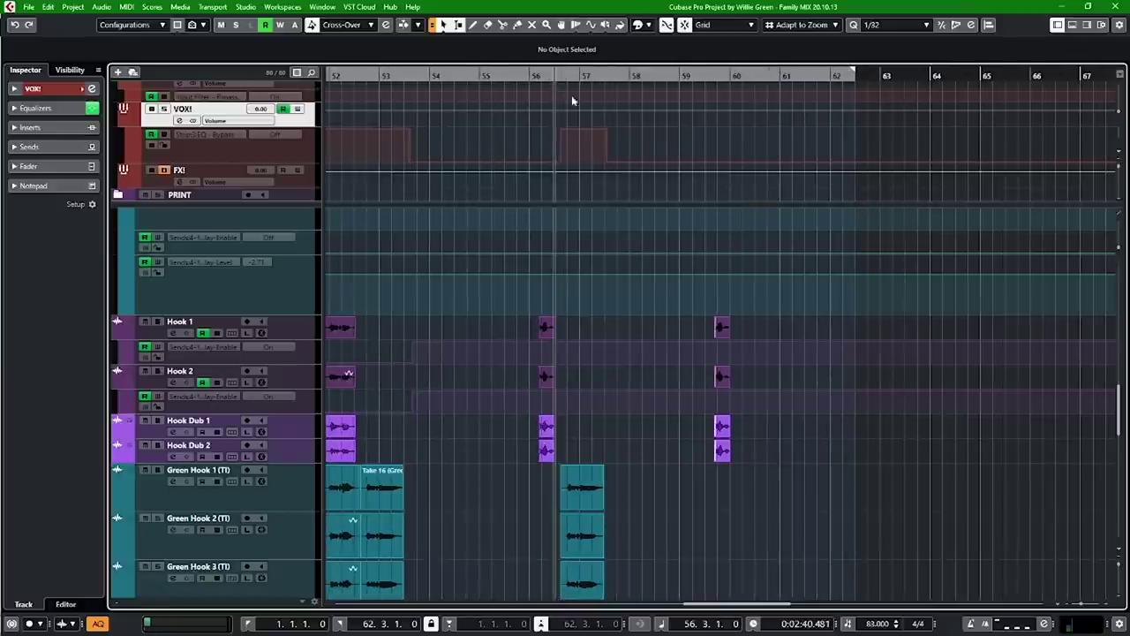
{"action": "key", "text": "g"}
{"action": "key", "text": "g"}
{"action": "key", "text": "g"}
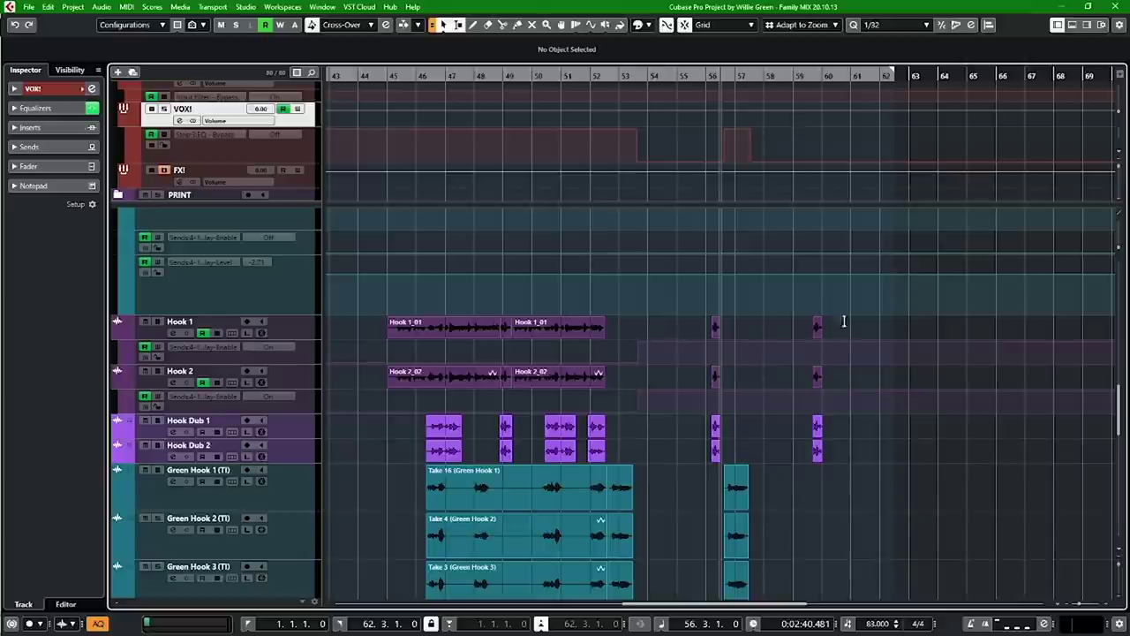
- Review the Likwuid Lead phrases near the song's end and show the full-length stem, MIX and REF recordings from bar 1
{"action": "scroll", "coordinate": [819, 305], "scroll_direction": "up", "scroll_amount": 10}
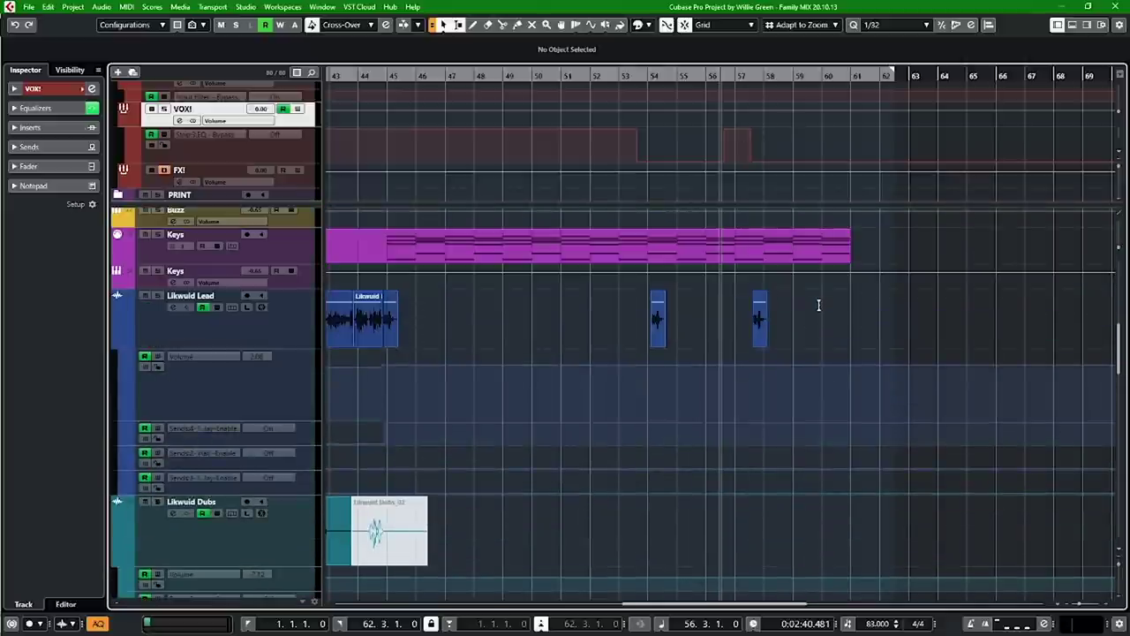
{"action": "key", "text": "h"}
{"action": "key", "text": "h"}
{"action": "key", "text": "h"}
{"action": "key", "text": "h"}
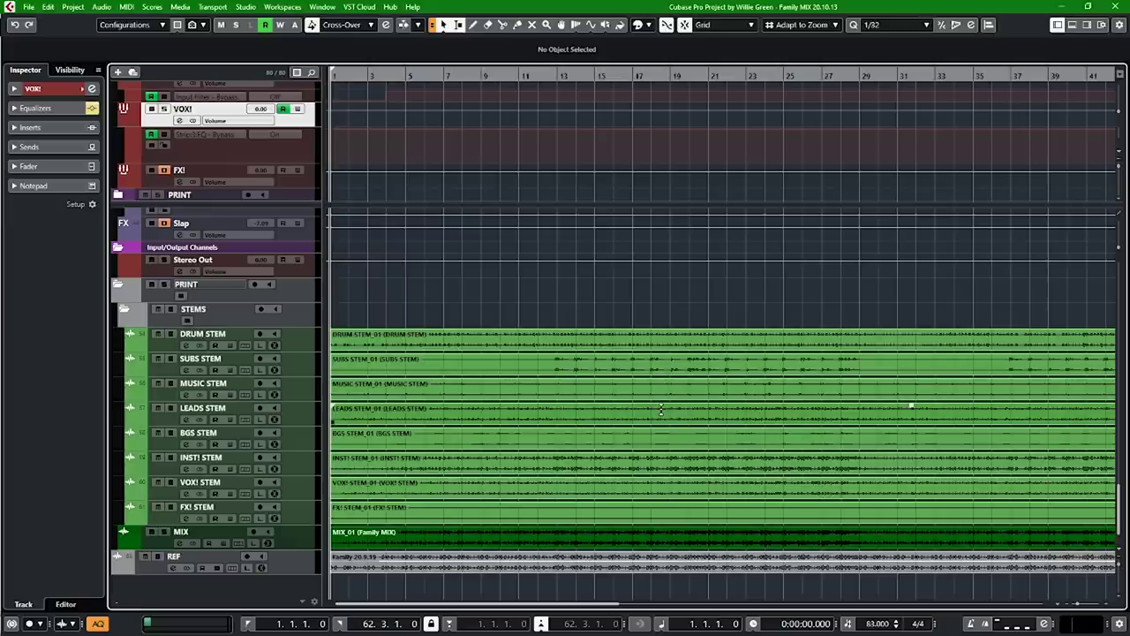
{"action": "key", "text": "g"}
{"action": "key", "text": "g"}
{"action": "key", "text": "g"}
{"action": "key", "text": "g"}
{"action": "key", "text": "g"}
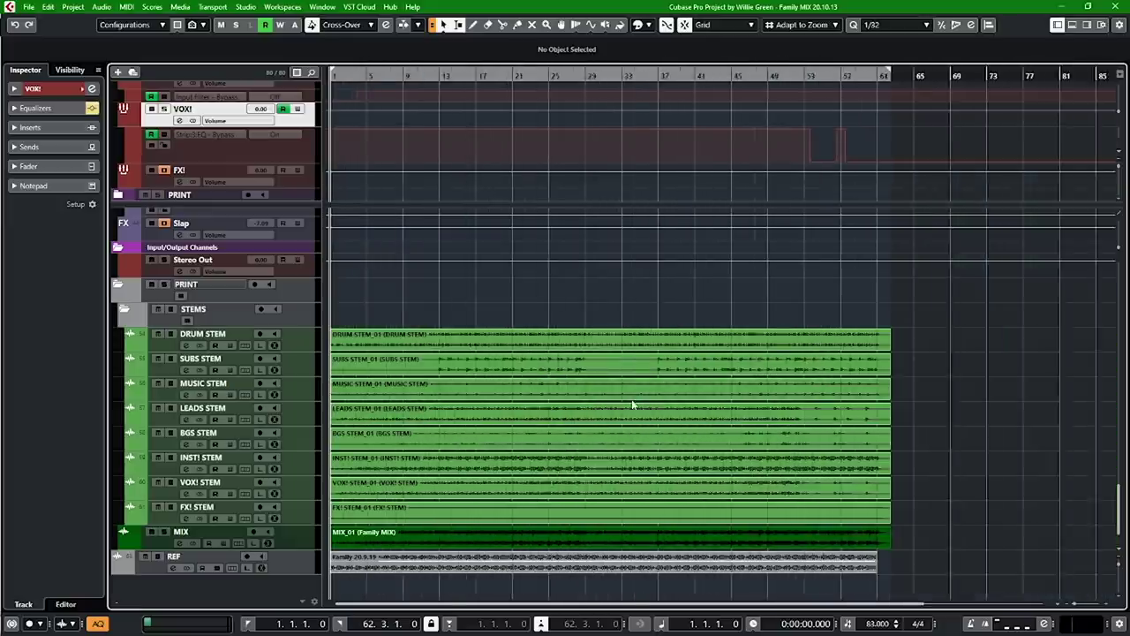
{"action": "key", "text": "h"}
- Inspect the input routing of the DRUM, SUBS, MUSIC and LEADS stem tracks, toggling record enable on DRUM STEM
{"action": "left_click", "coordinate": [234, 336]}
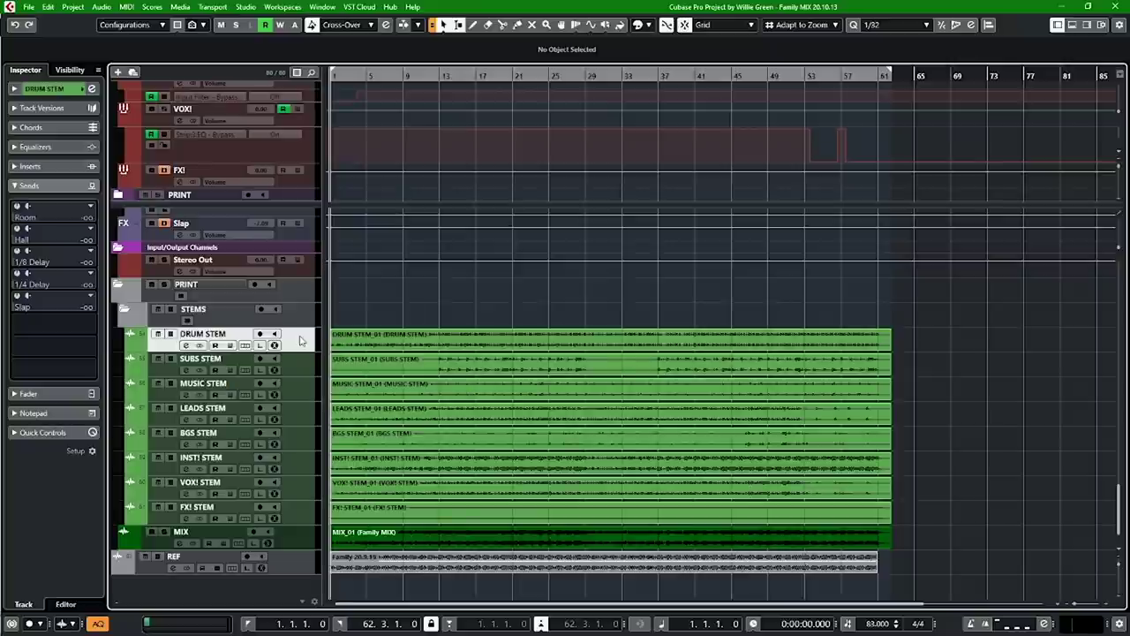
{"action": "left_click", "coordinate": [74, 89]}
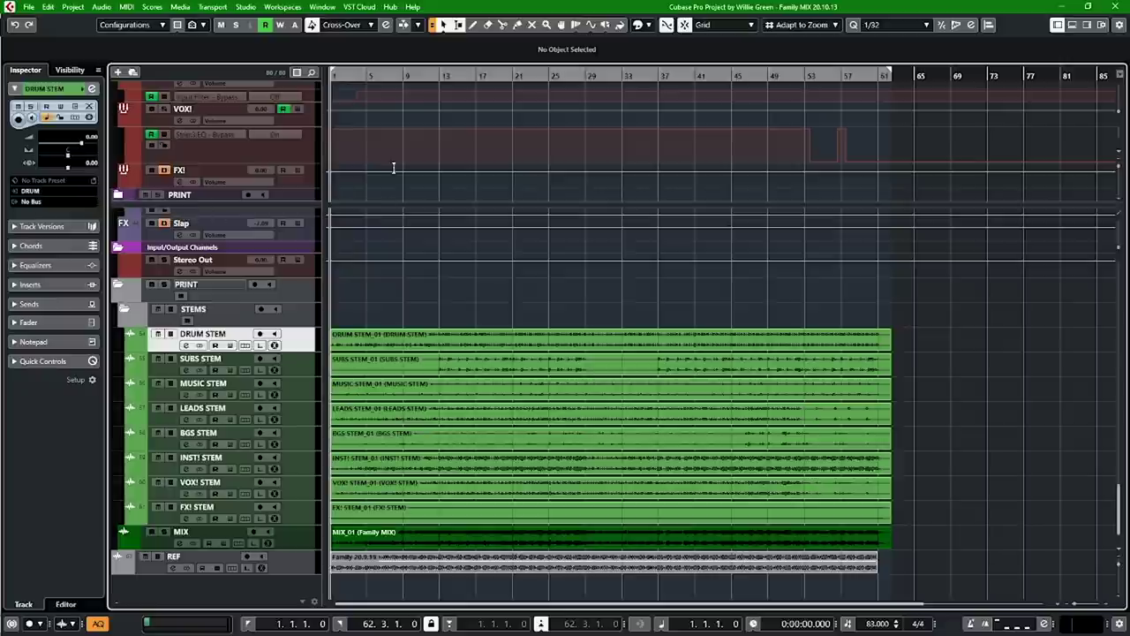
{"action": "left_click", "coordinate": [261, 334]}
{"action": "left_click", "coordinate": [262, 335]}
{"action": "left_click", "coordinate": [301, 371]}
{"action": "left_click", "coordinate": [300, 394]}
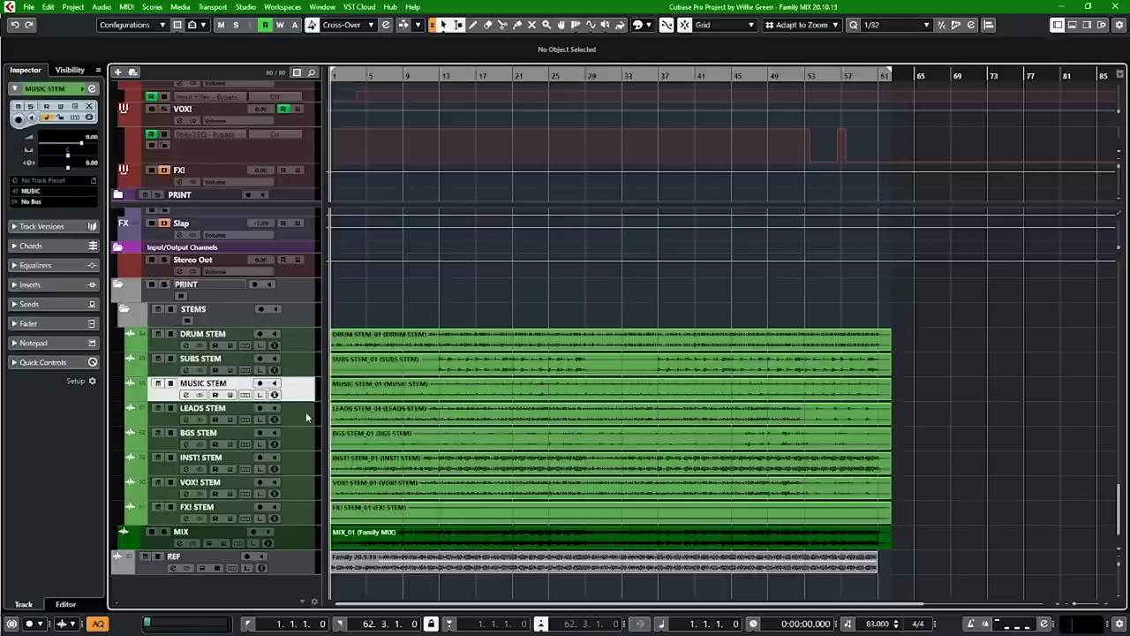
{"action": "left_click", "coordinate": [306, 417]}
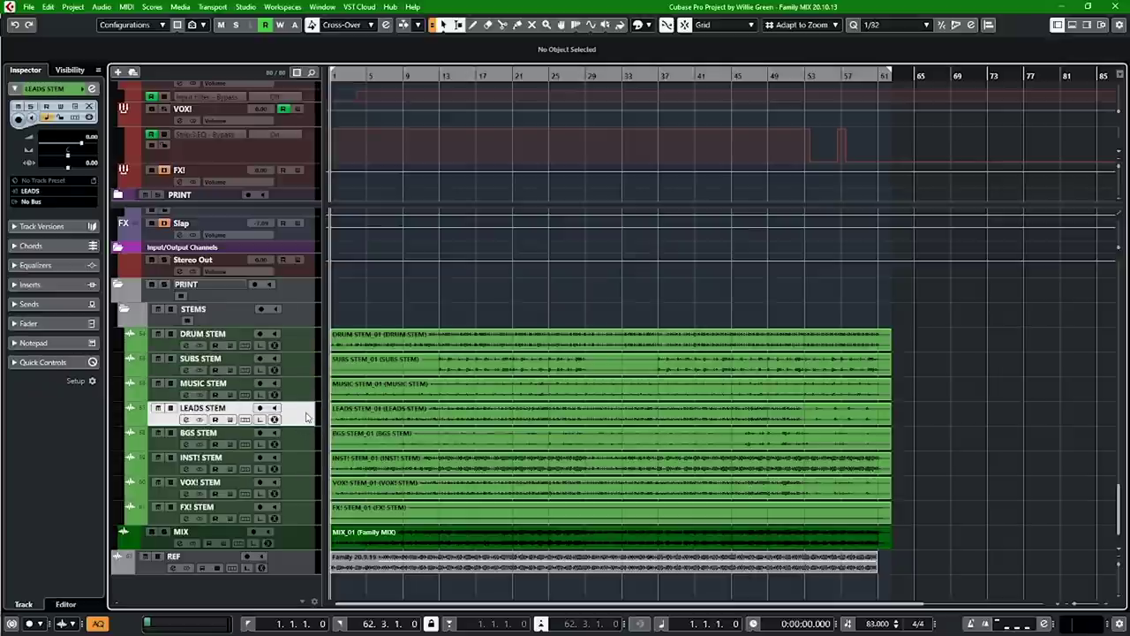
- Inspect the MIX track's input routing and the Stereo Out channel with its inserts in MixConsole 2, and return to the project
{"action": "left_click", "coordinate": [301, 536]}
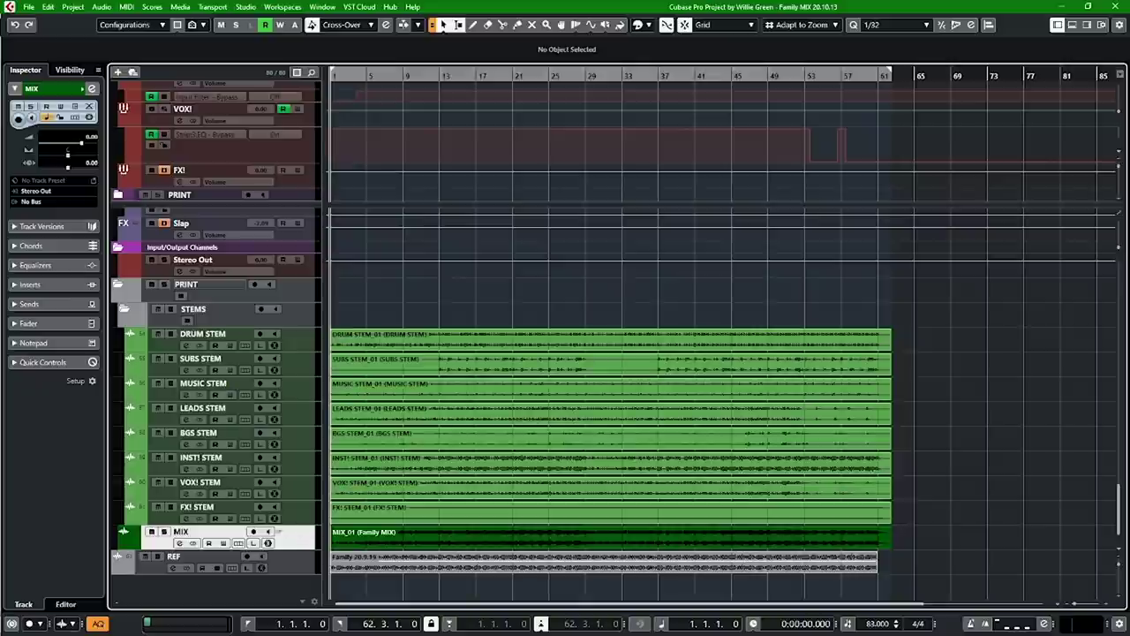
{"action": "left_click", "coordinate": [63, 299]}
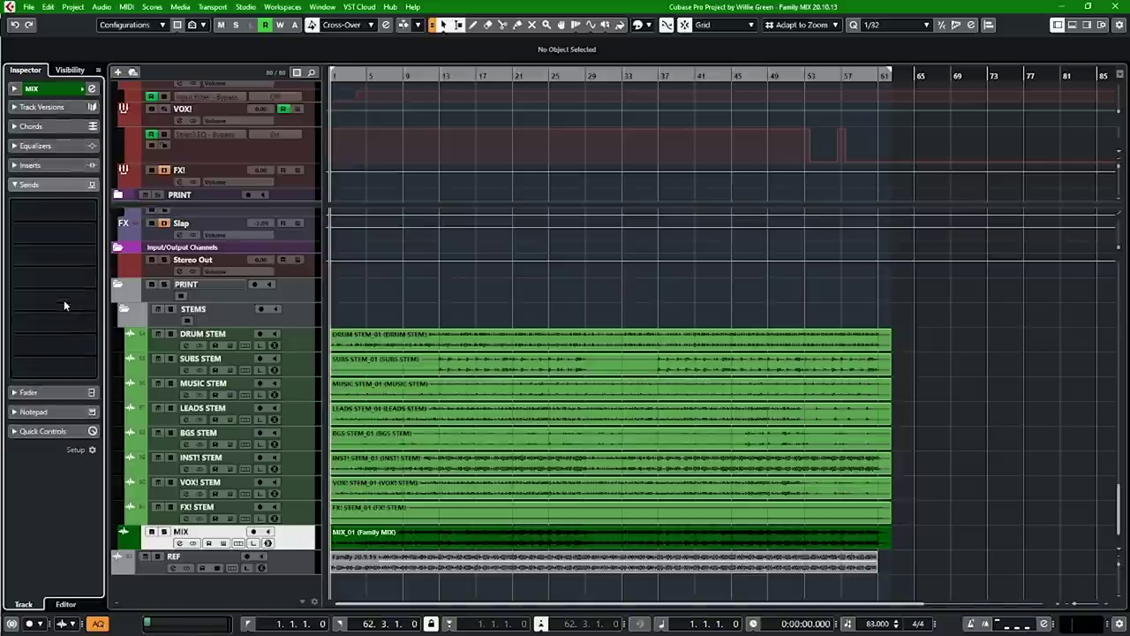
{"action": "left_click", "coordinate": [40, 88]}
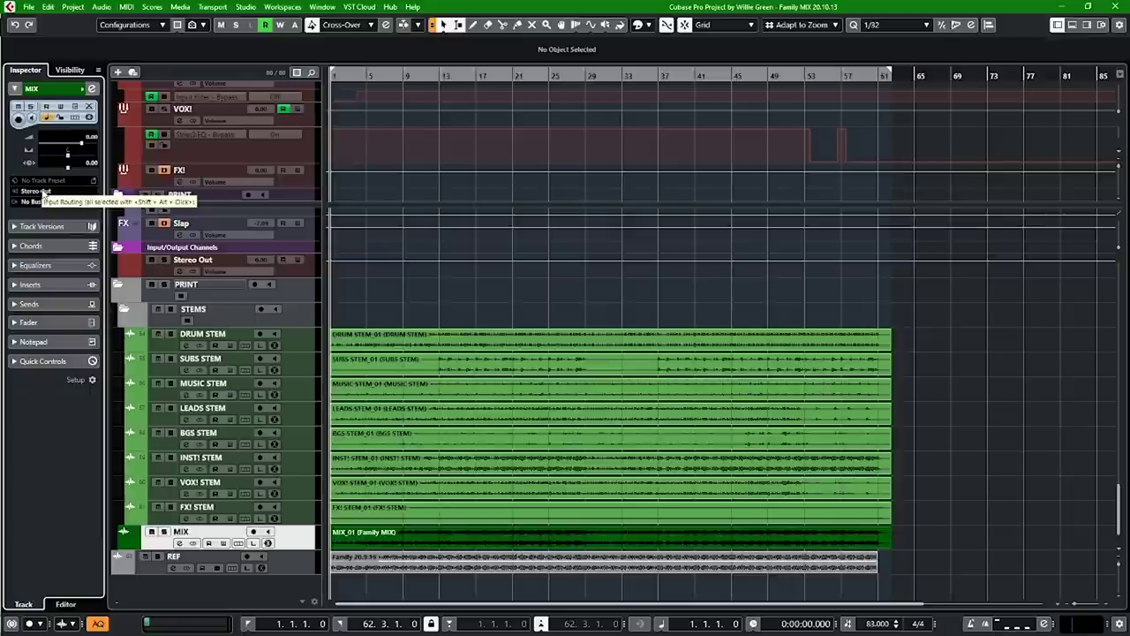
{"action": "key", "text": "F3"}
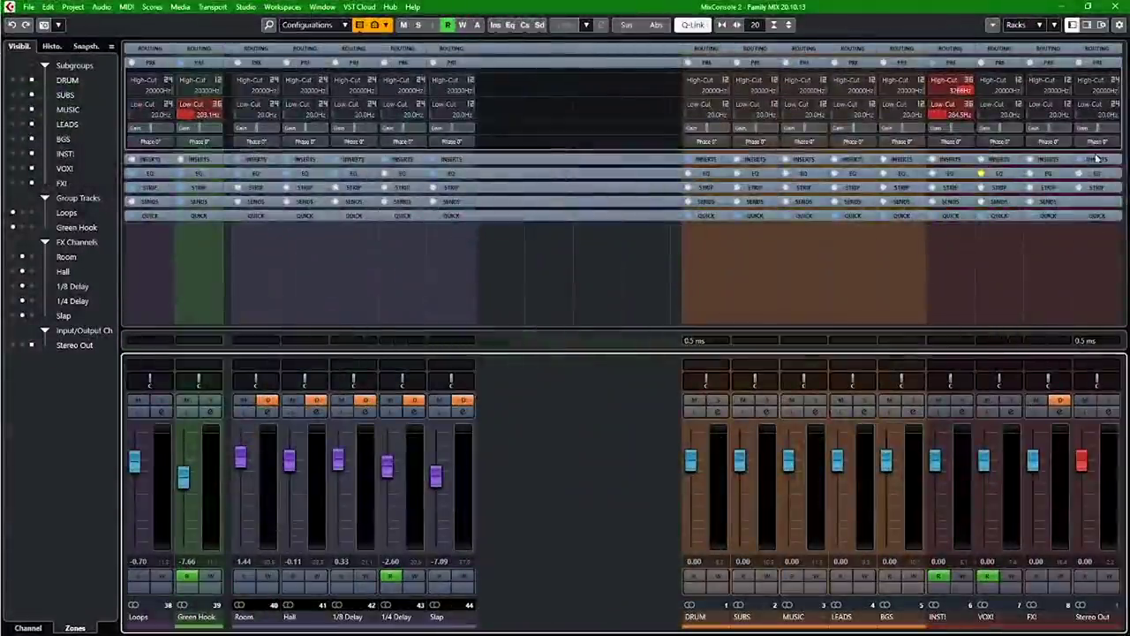
{"action": "left_click", "coordinate": [1113, 477]}
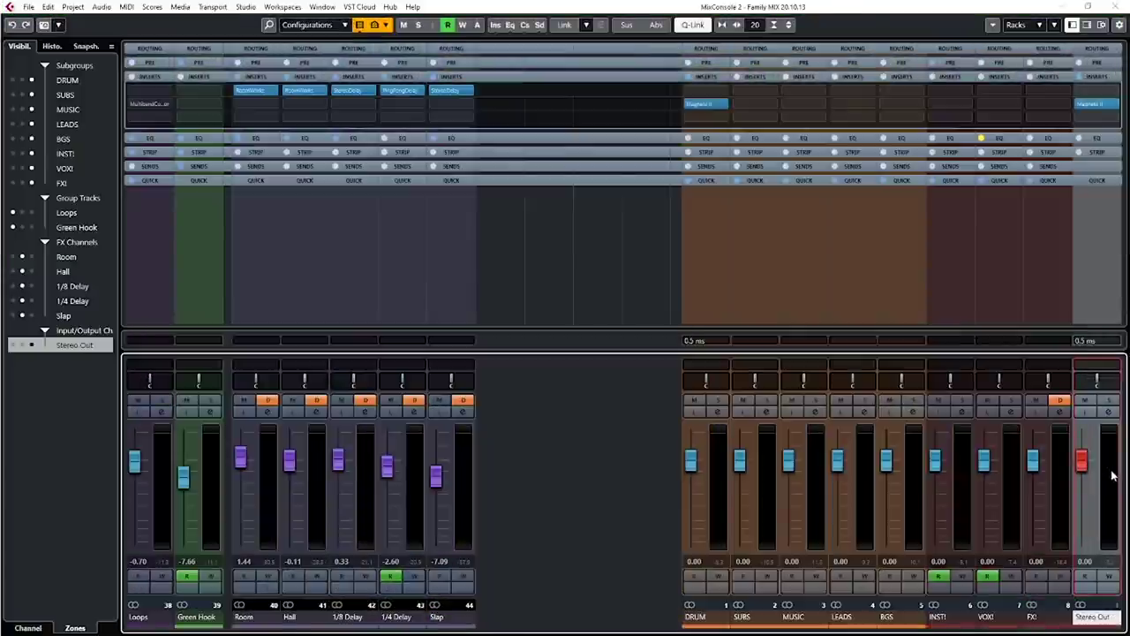
{"action": "key", "text": "F3"}
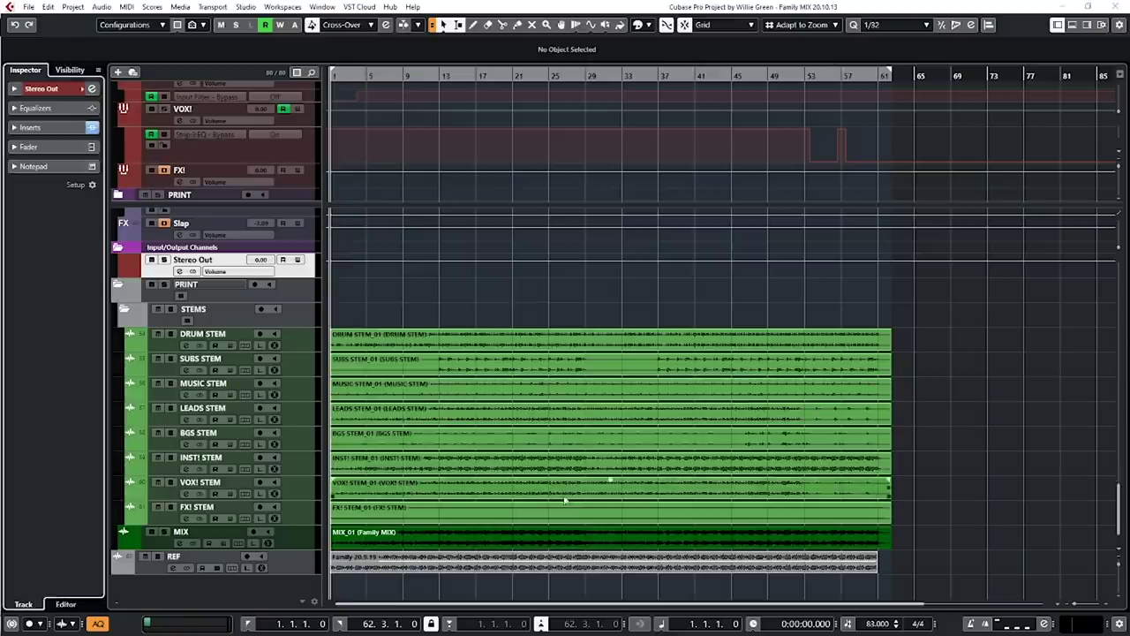
- Select the MIX track, record-enable all tracks in the PRINT folder and disarm them again
{"action": "left_click", "coordinate": [298, 548]}
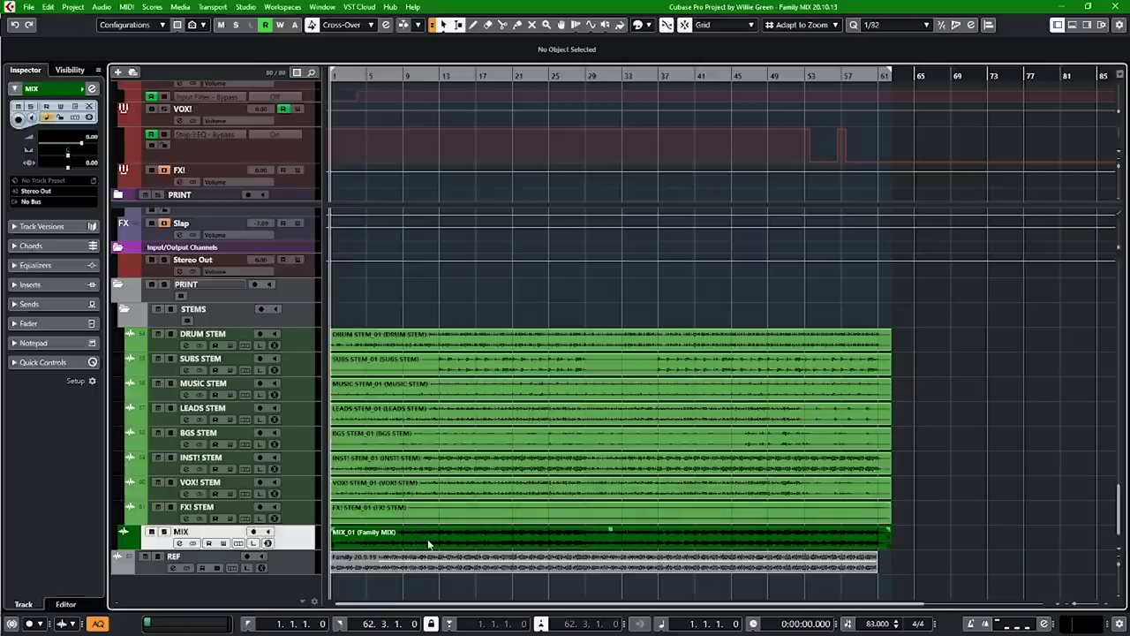
{"action": "left_click", "coordinate": [257, 285]}
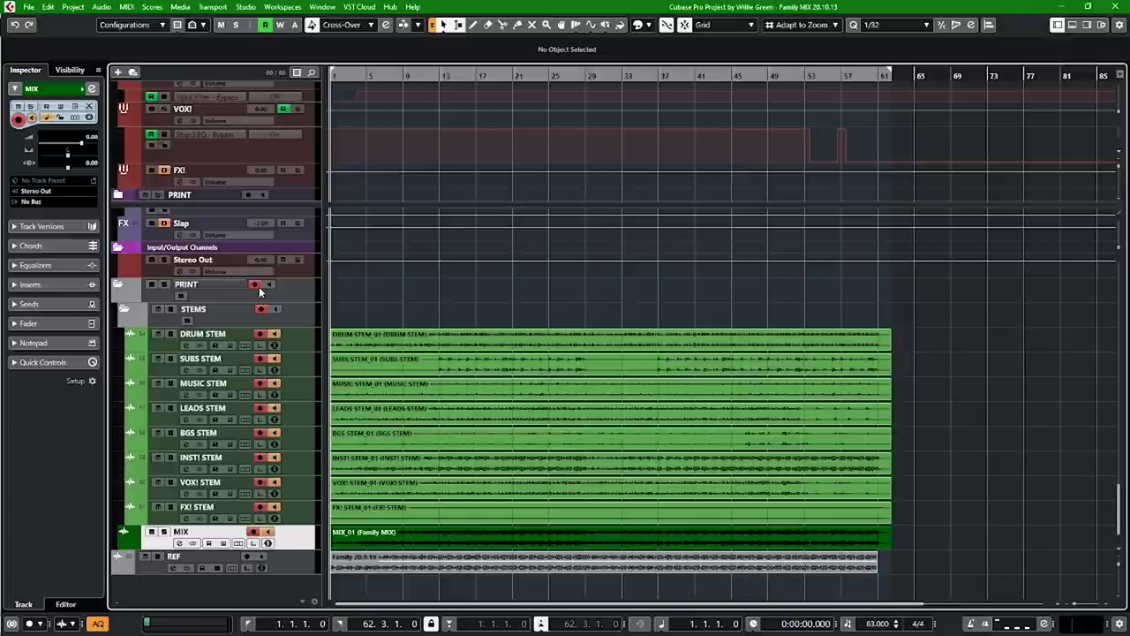
{"action": "left_click", "coordinate": [257, 285]}
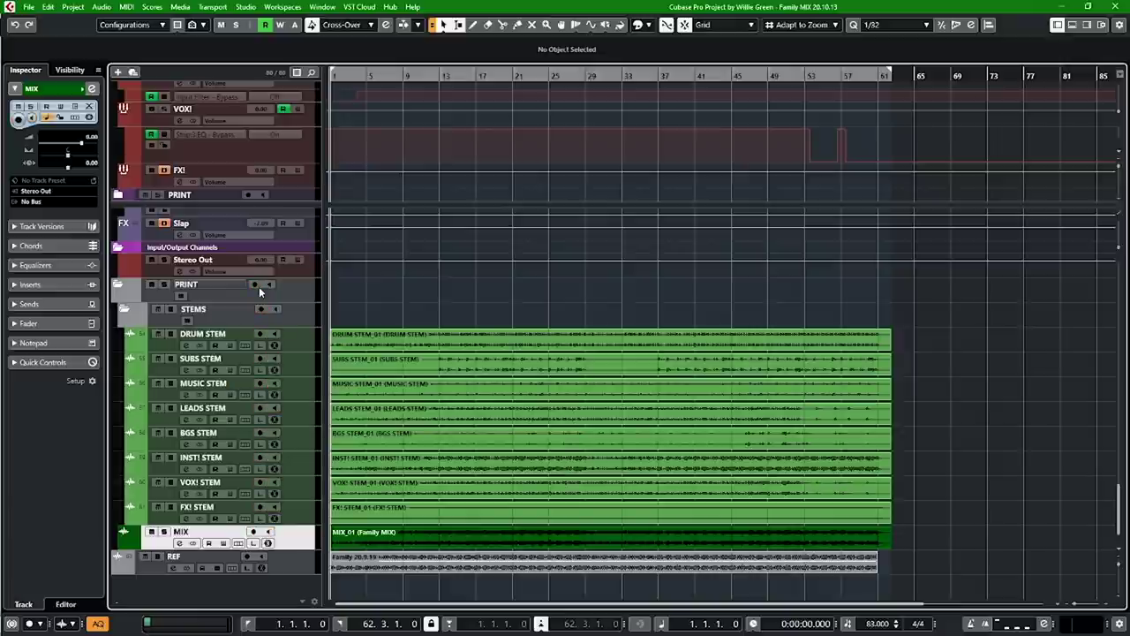